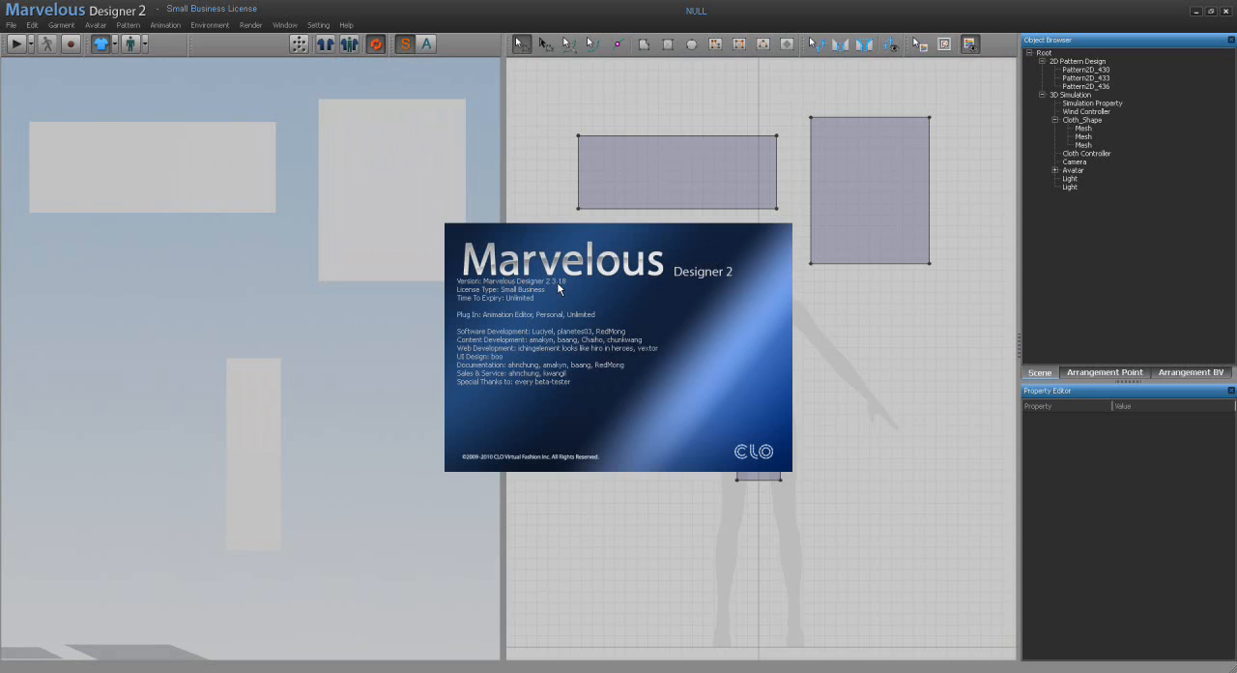
Step: Select the top edges of the two upper rectangles together and move them upward to make both patterns taller
left_click(556, 282)
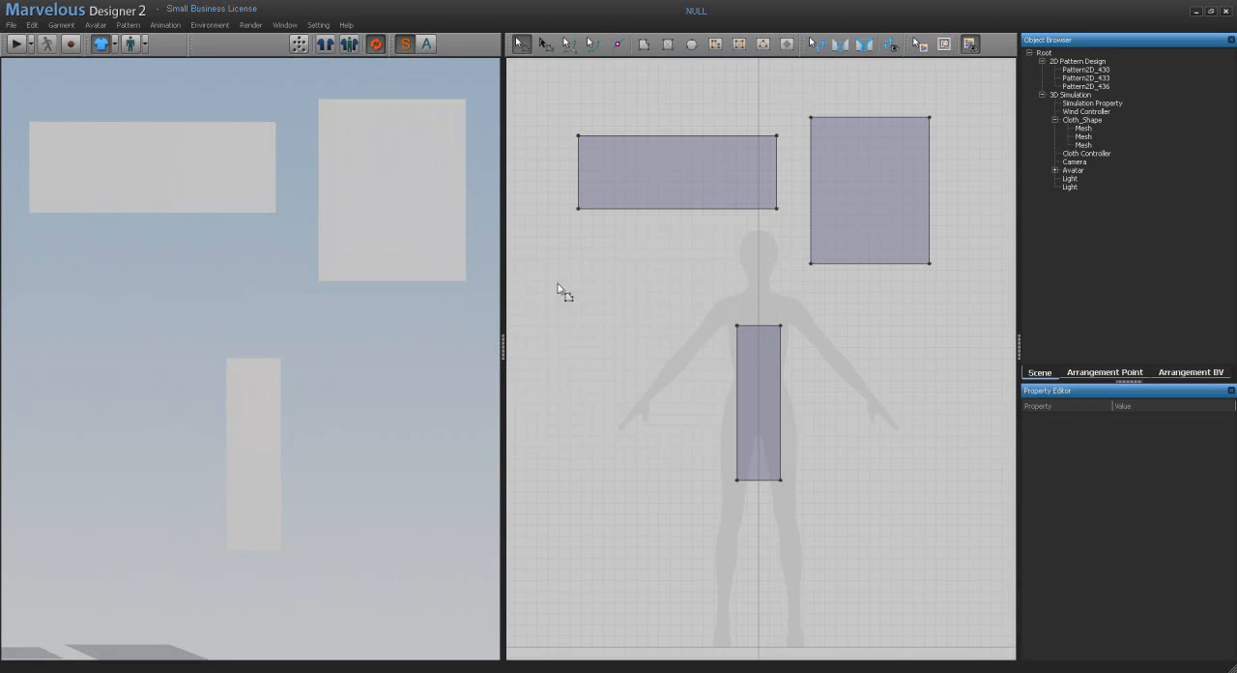
left_click(522, 46)
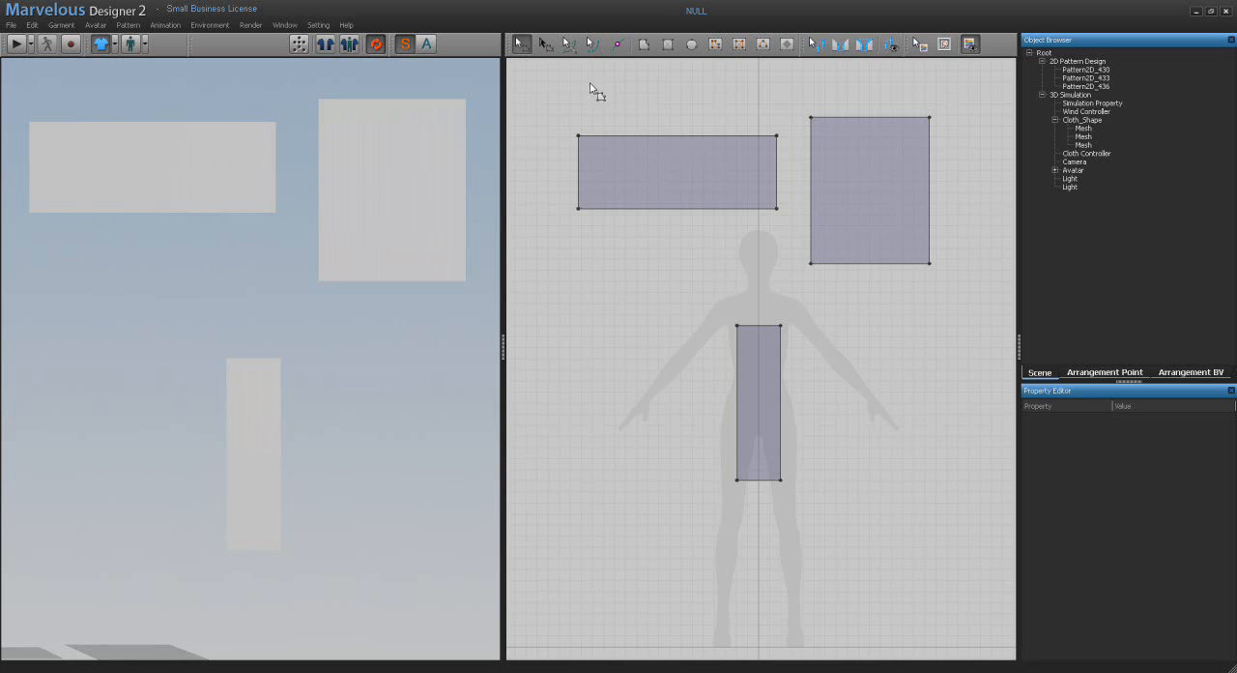
left_click(641, 136)
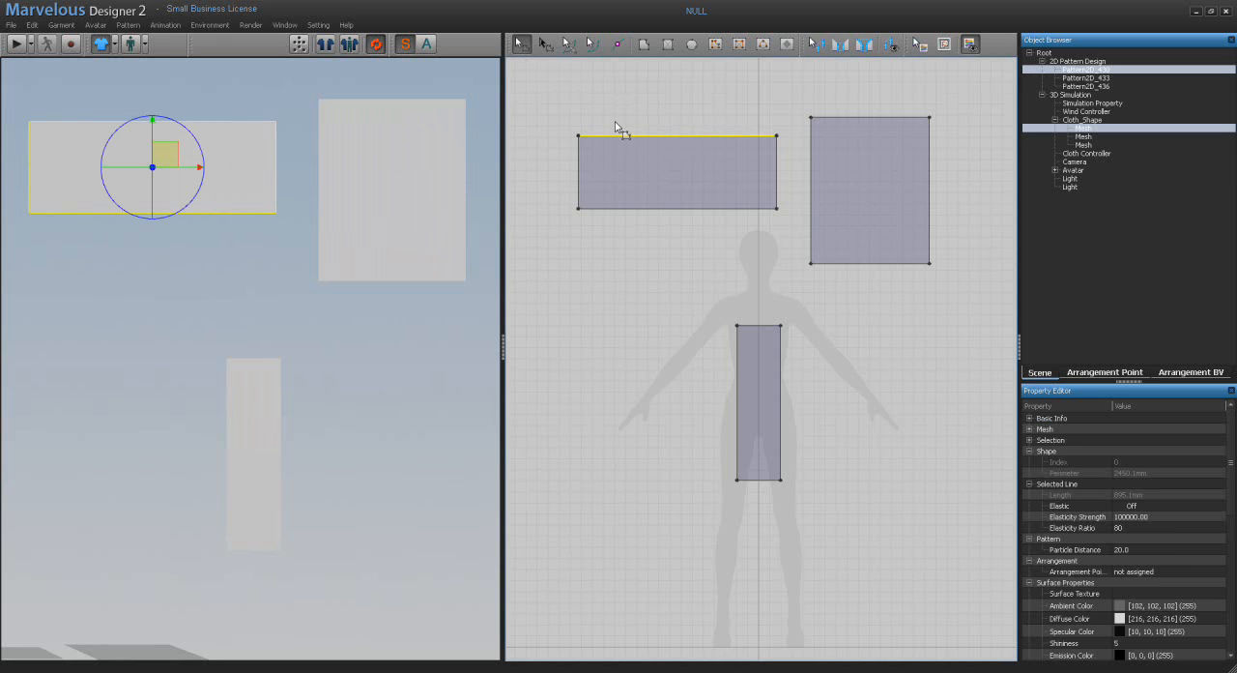
left_click(850, 117, "shift")
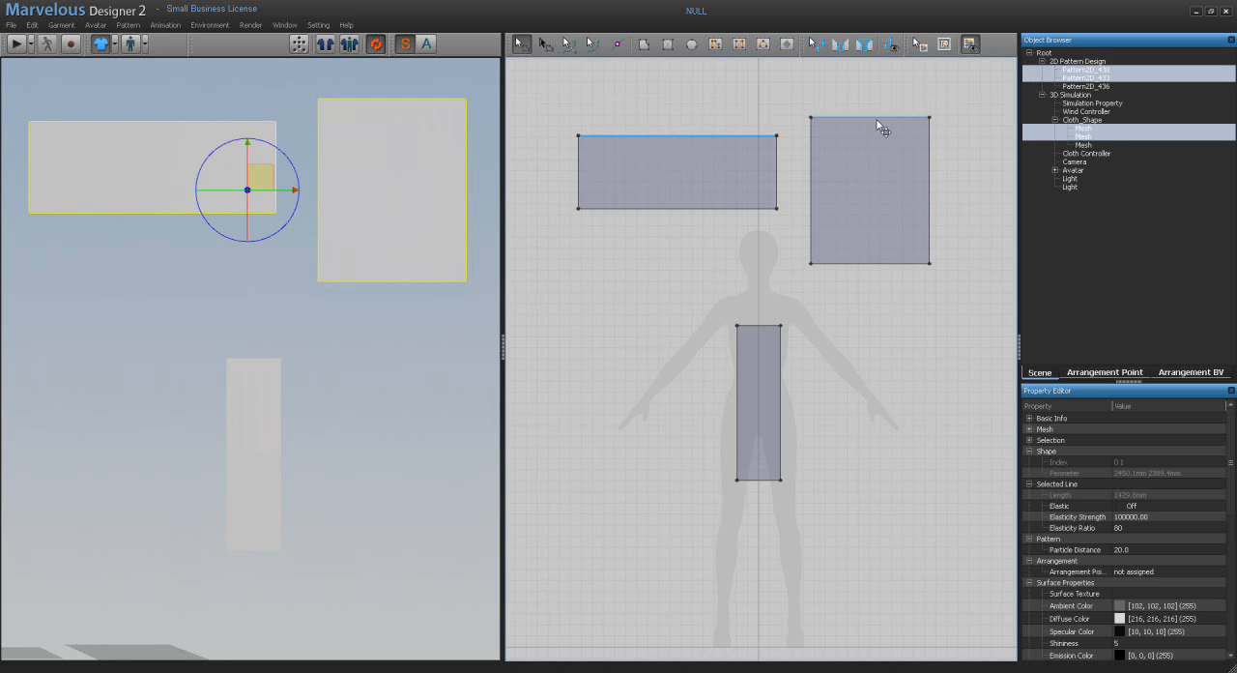
left_click_drag(877, 118, 880, 91)
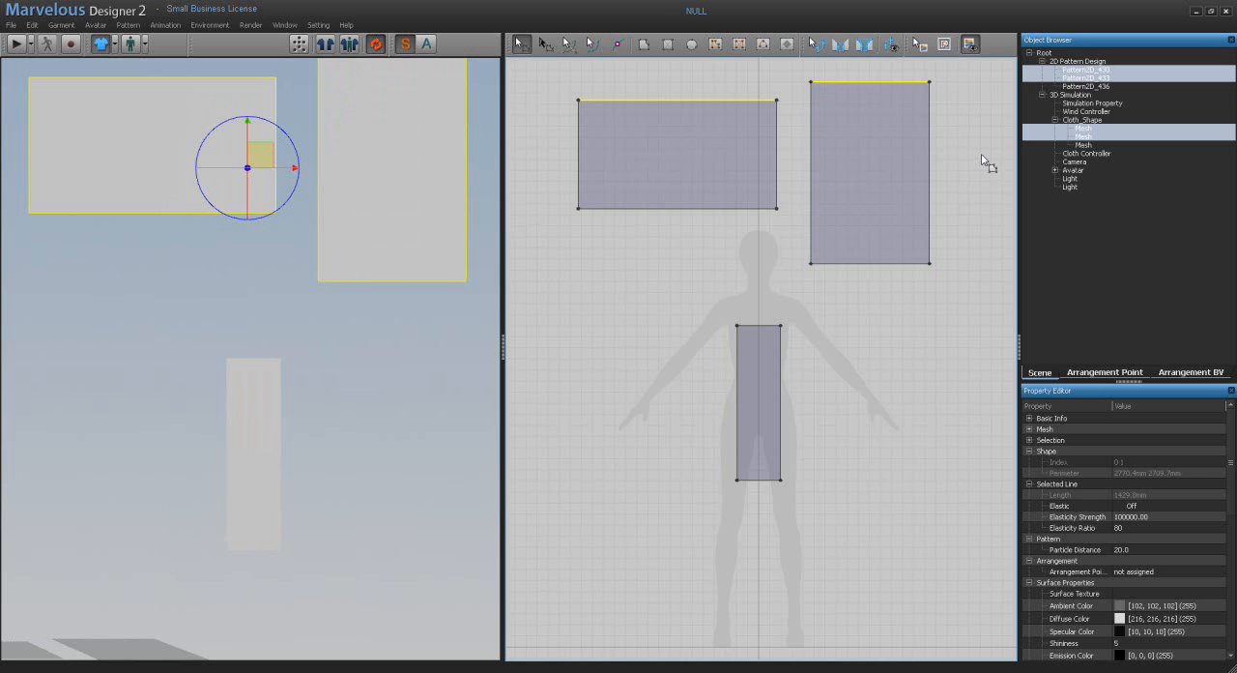
Step: Try to move both selected top edges sideways together with the narrow pattern's upper-left corner point, and undo the move
left_click(739, 329, "shift")
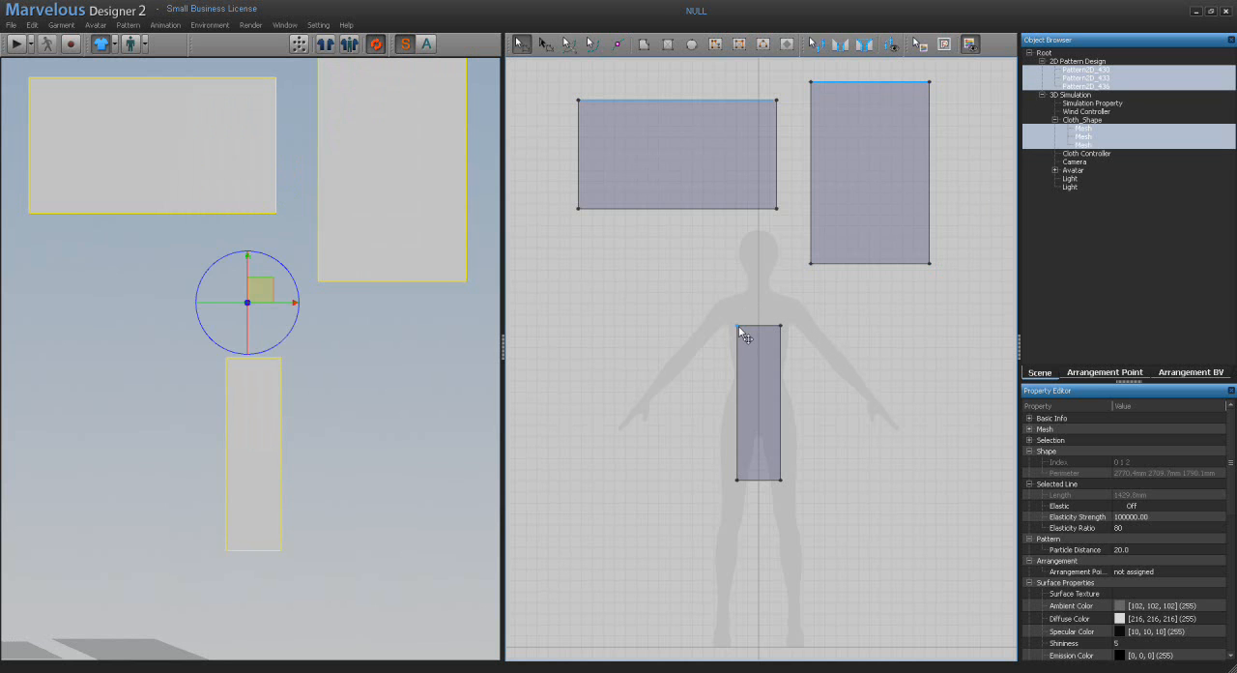
left_click_drag(739, 332, 708, 327)
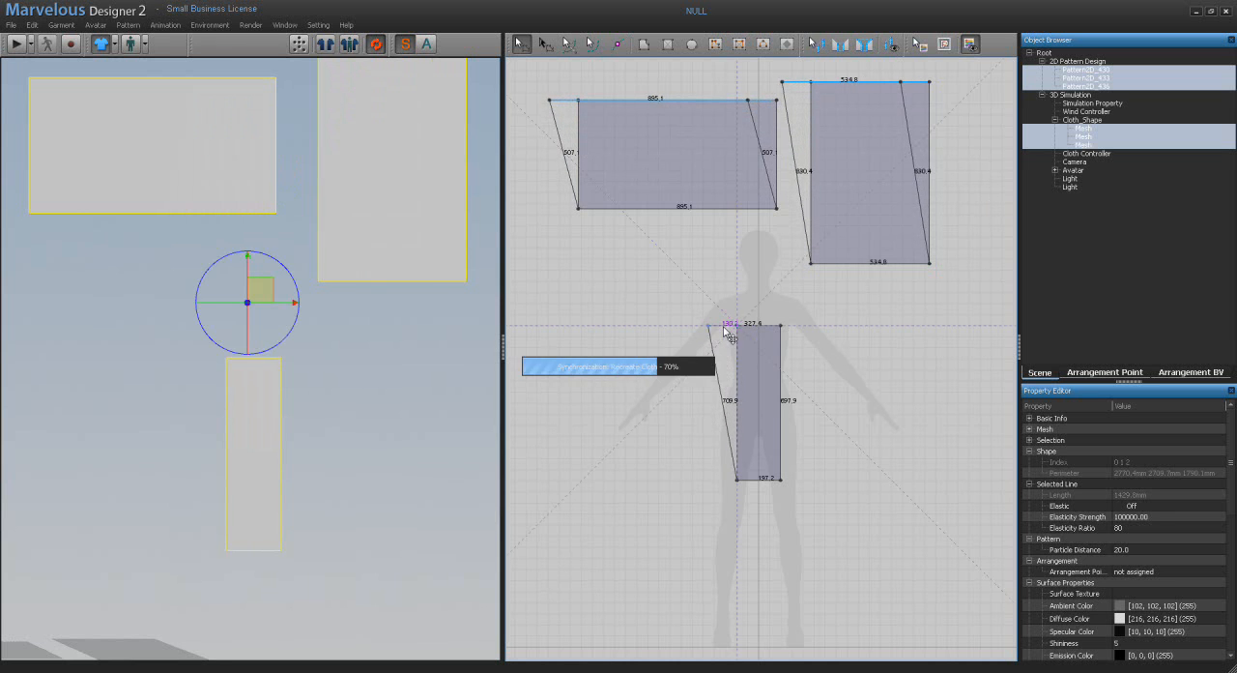
key("ctrl+z")
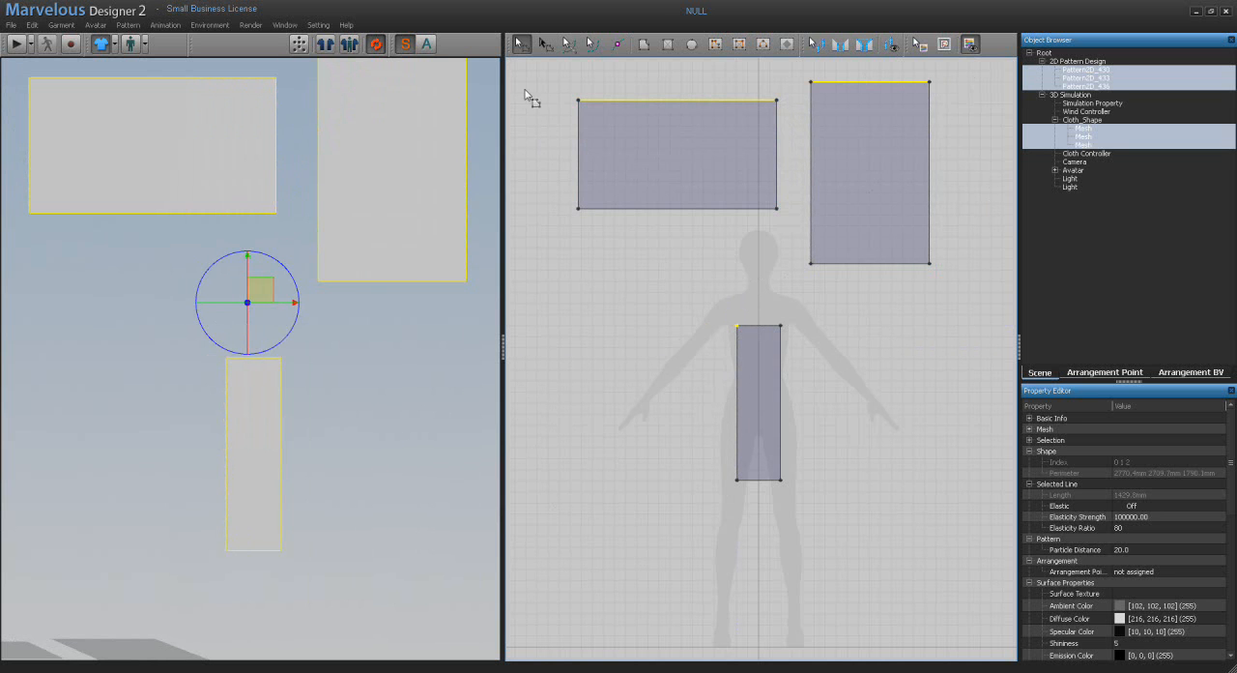
Step: Box-select the wide rectangle's top edge, select its lower corner points, and clear the selection
left_click(542, 129)
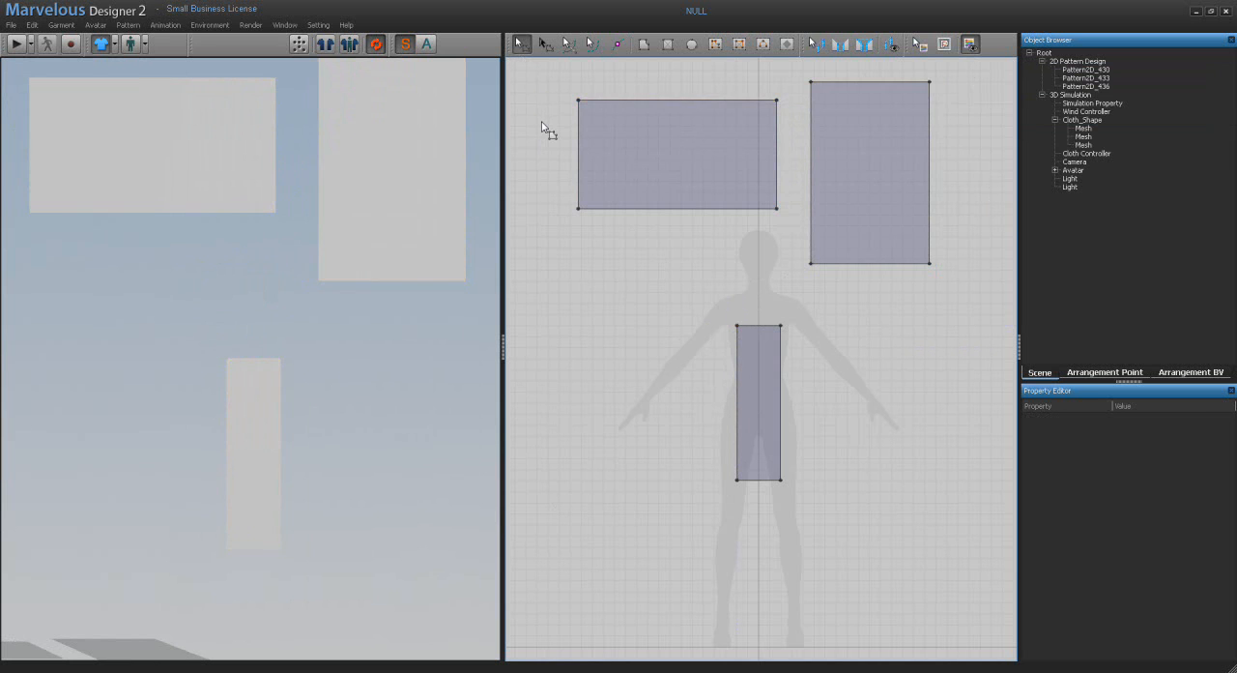
right_click_drag(551, 196, 546, 322)
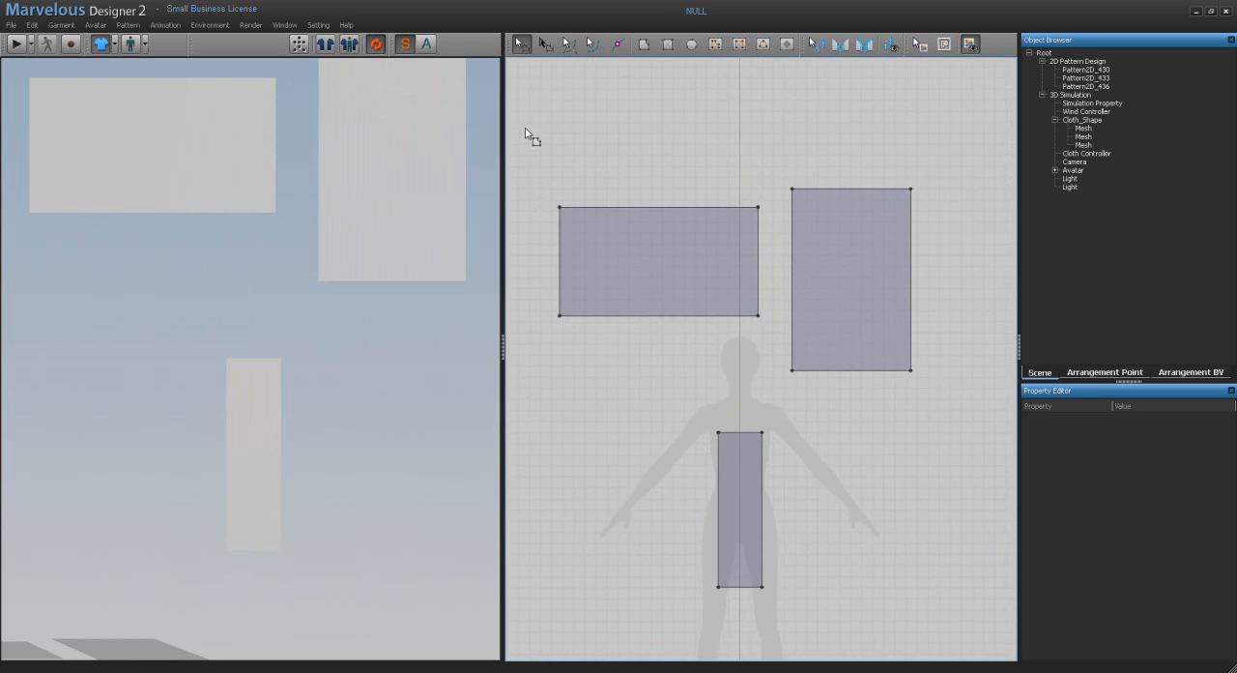
left_click_drag(525, 125, 770, 227)
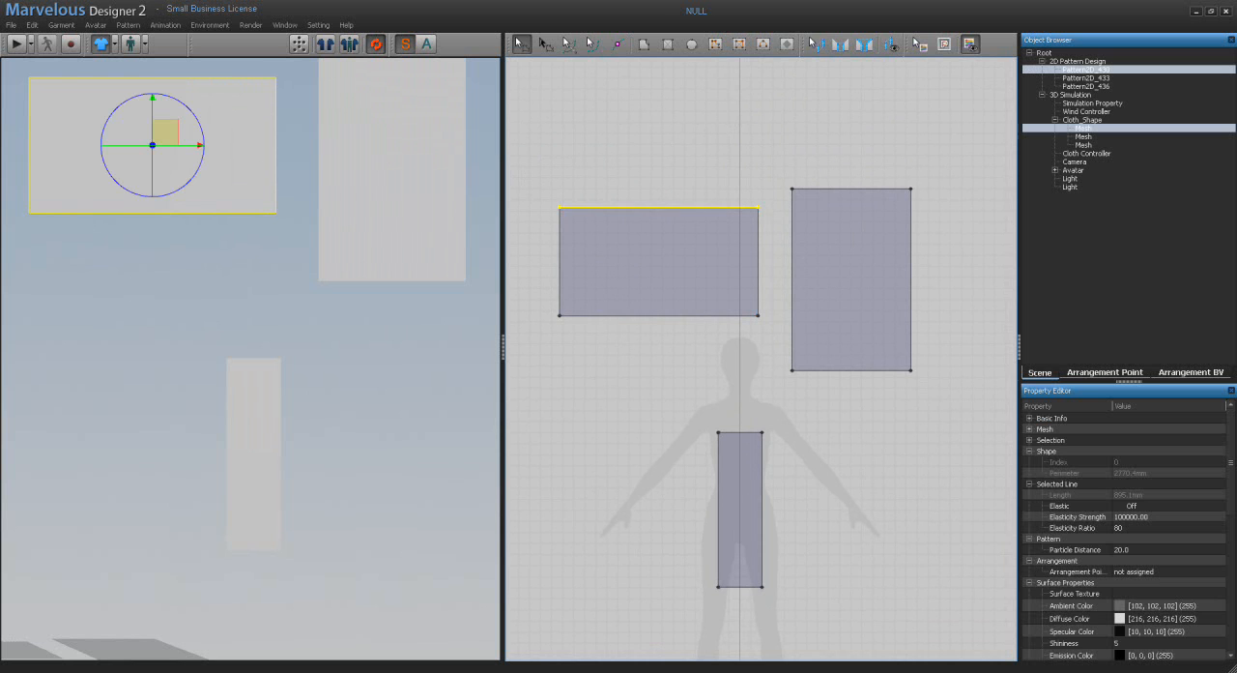
left_click_drag(577, 357, 549, 303, "shift")
left_click(759, 315, "shift")
left_click(558, 143)
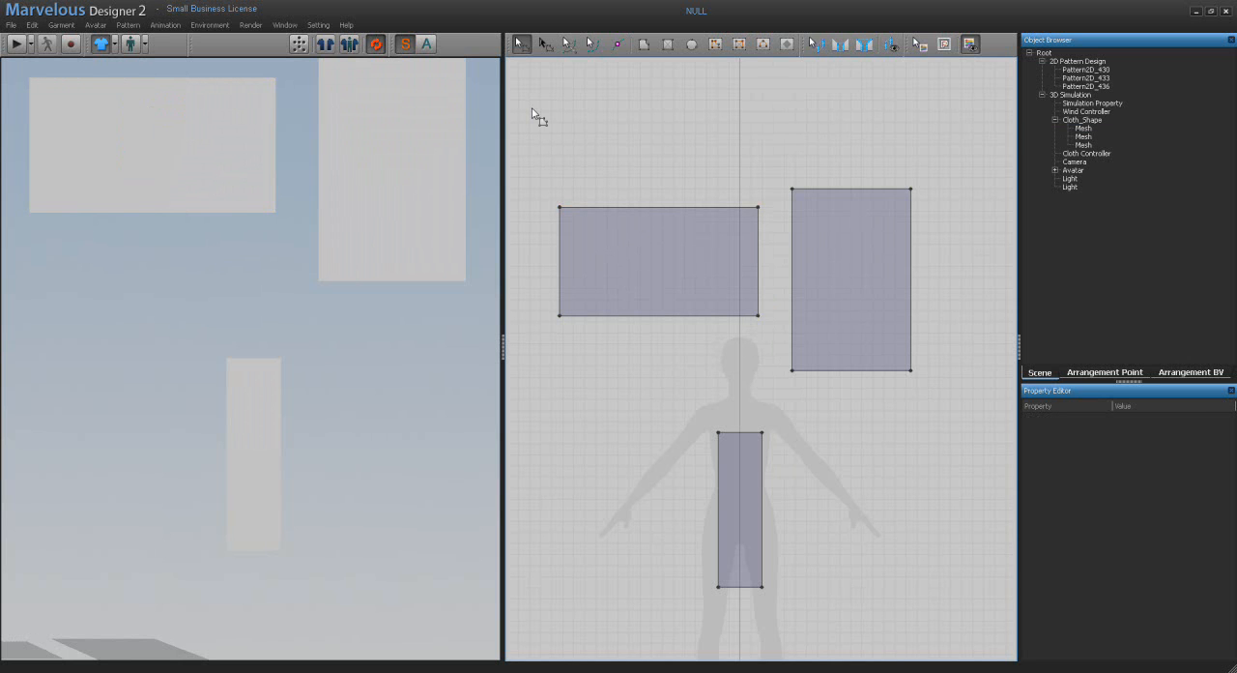
Step: Box-select the top edges of both upper rectangles at once, and clear the selection
left_click_drag(533, 111, 944, 221)
left_click_drag(943, 220, 943, 220)
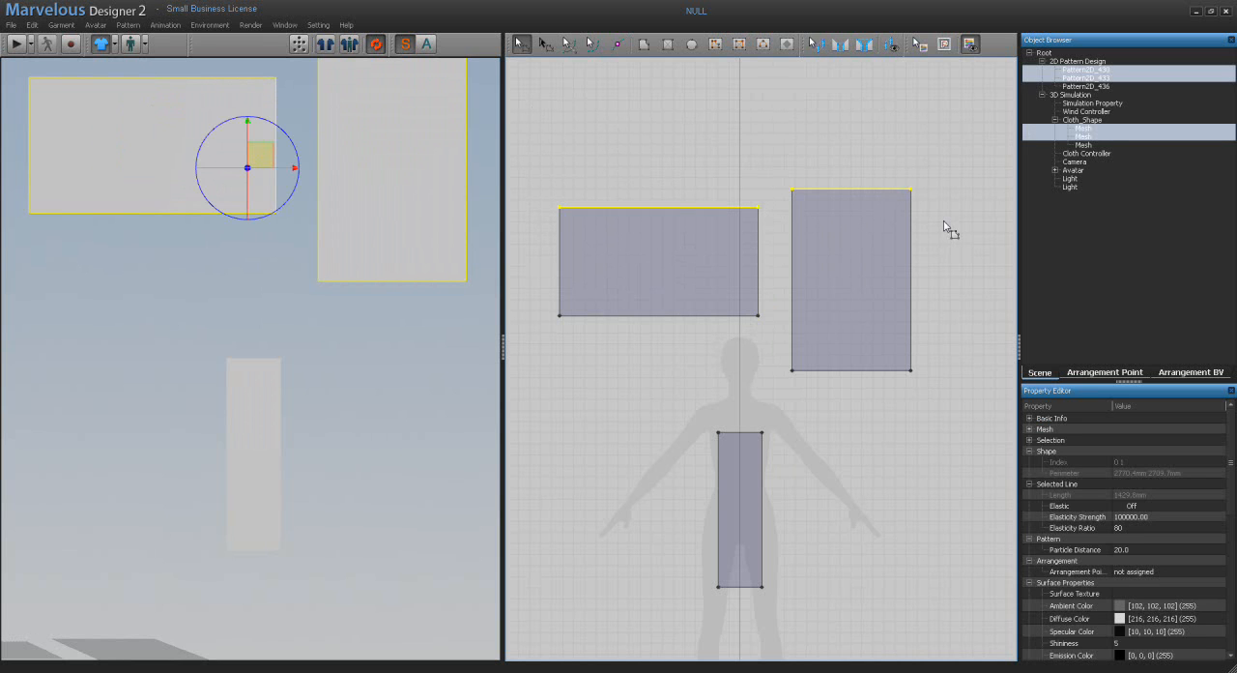
left_click(637, 118)
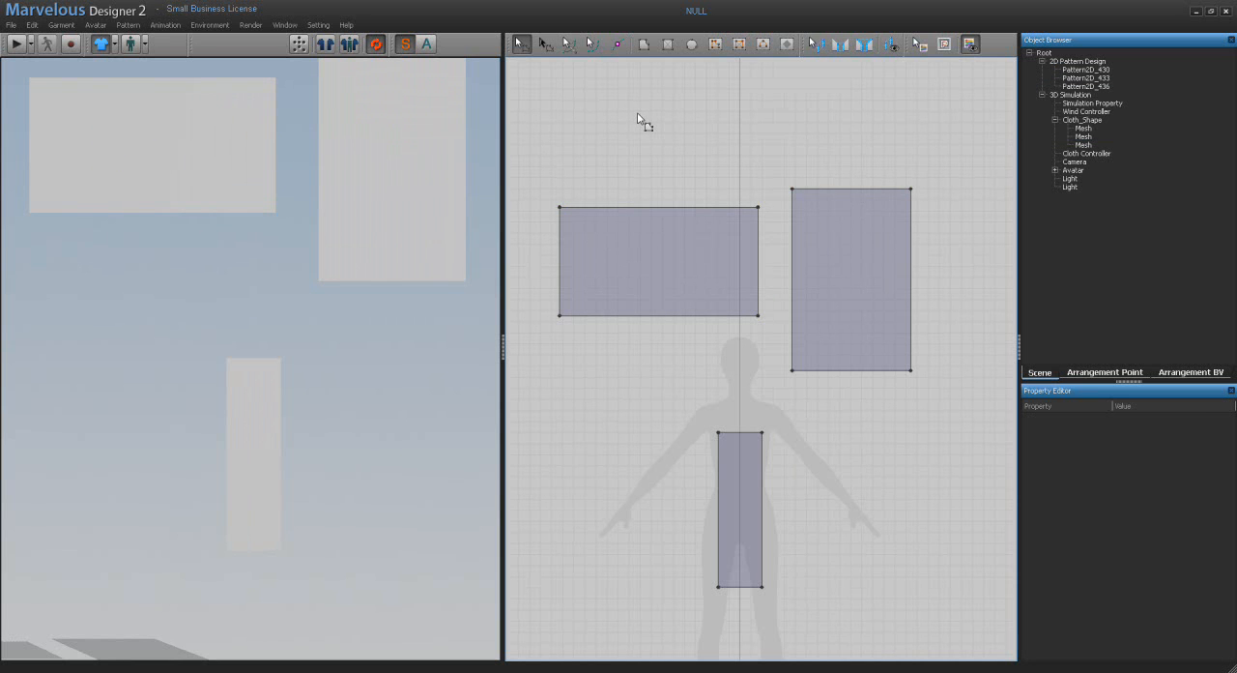
Step: Select the whole wide rectangle, add the tall rectangle to the selection, and remove the tall one from it again
left_click(636, 238)
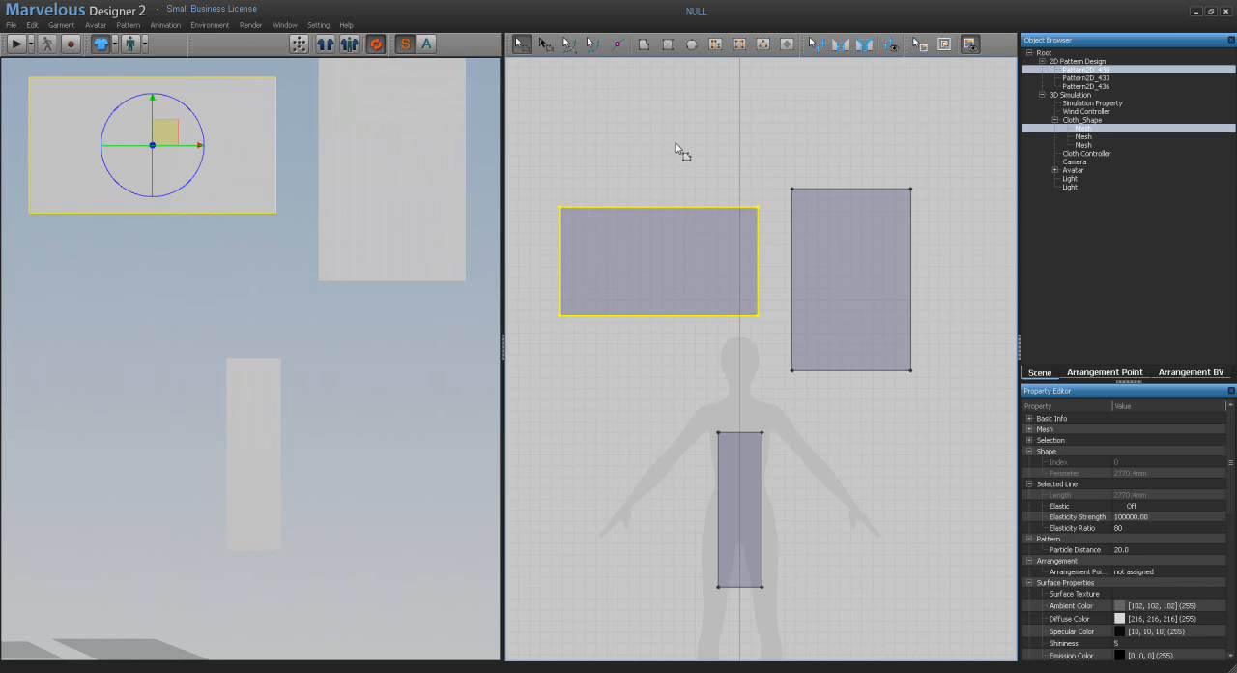
left_click(829, 234, "shift")
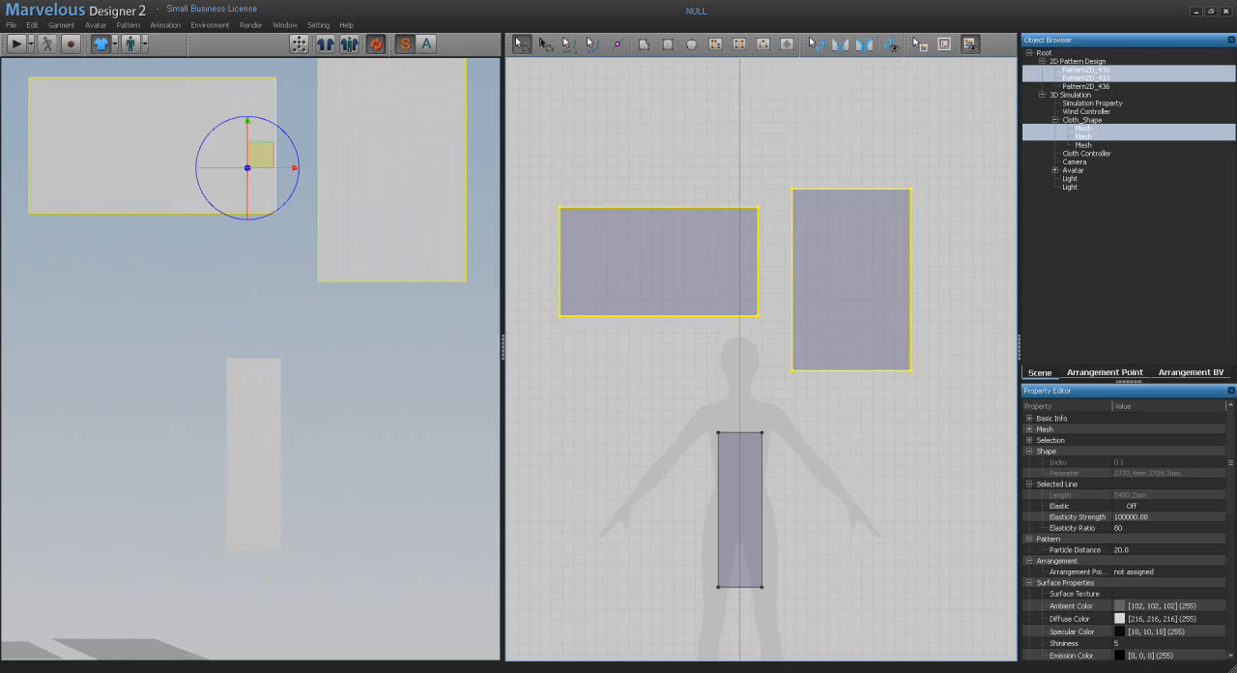
left_click(829, 206, "shift")
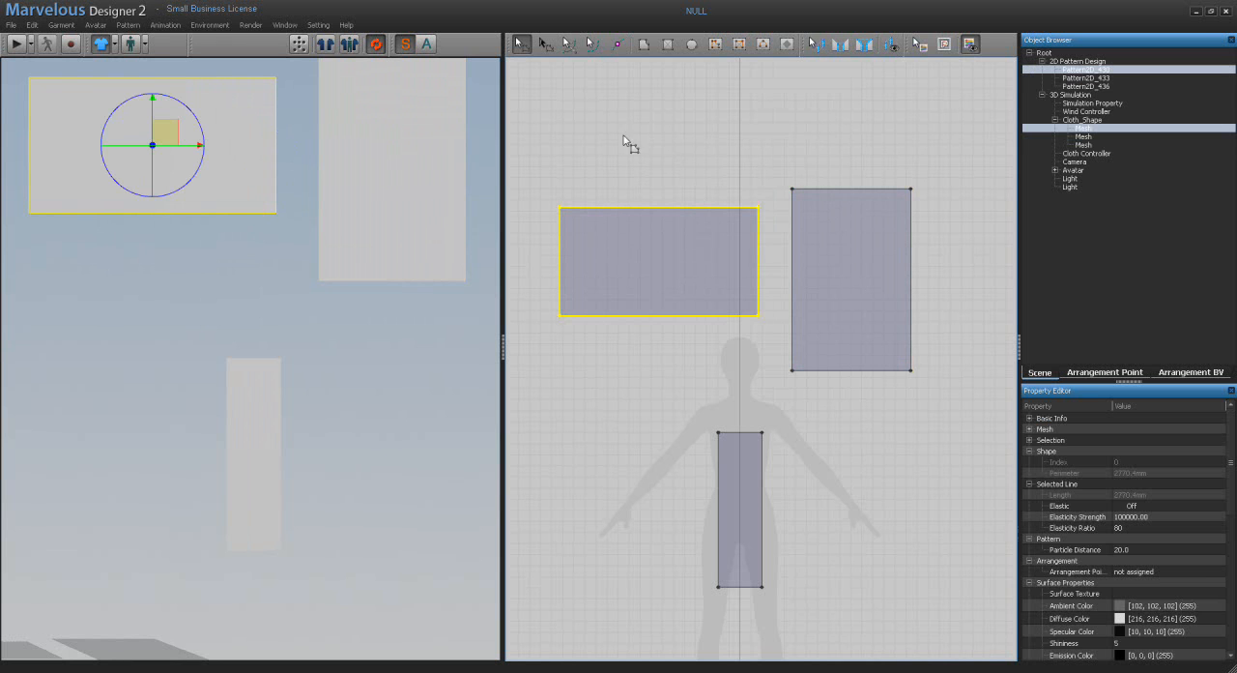
Step: Select all three patterns with a selection box and again with Select All, clearing the selection each time
left_click_drag(534, 110, 964, 623)
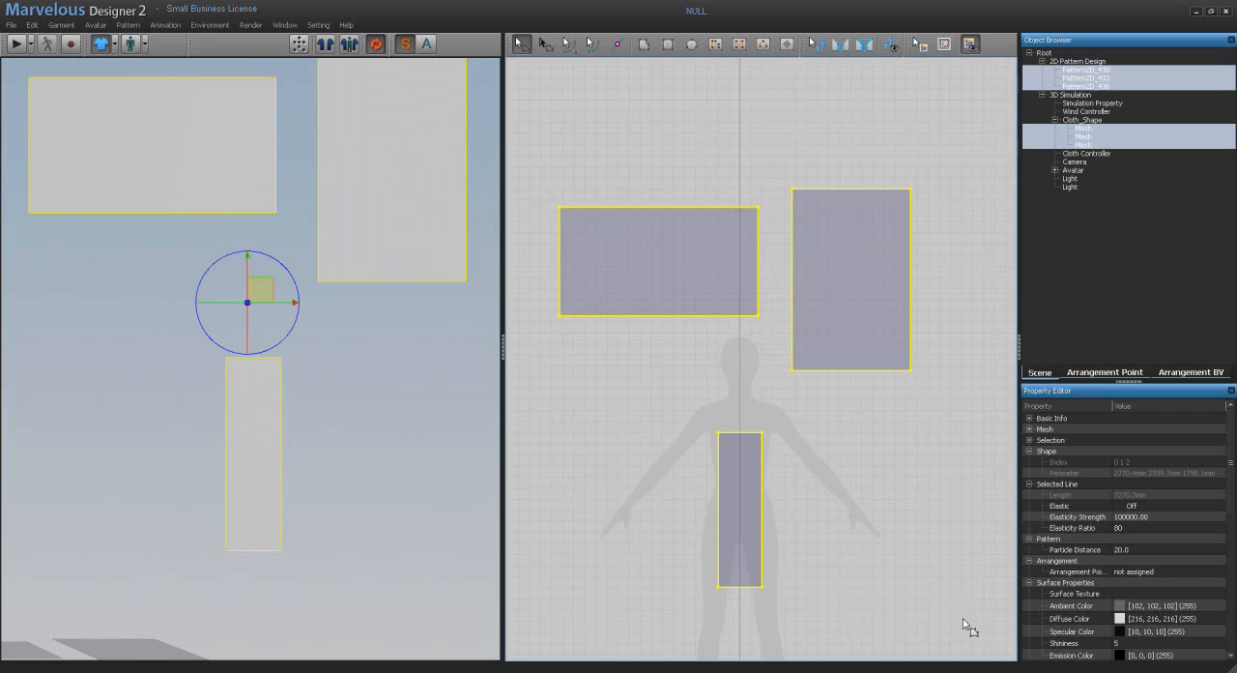
left_click(556, 99)
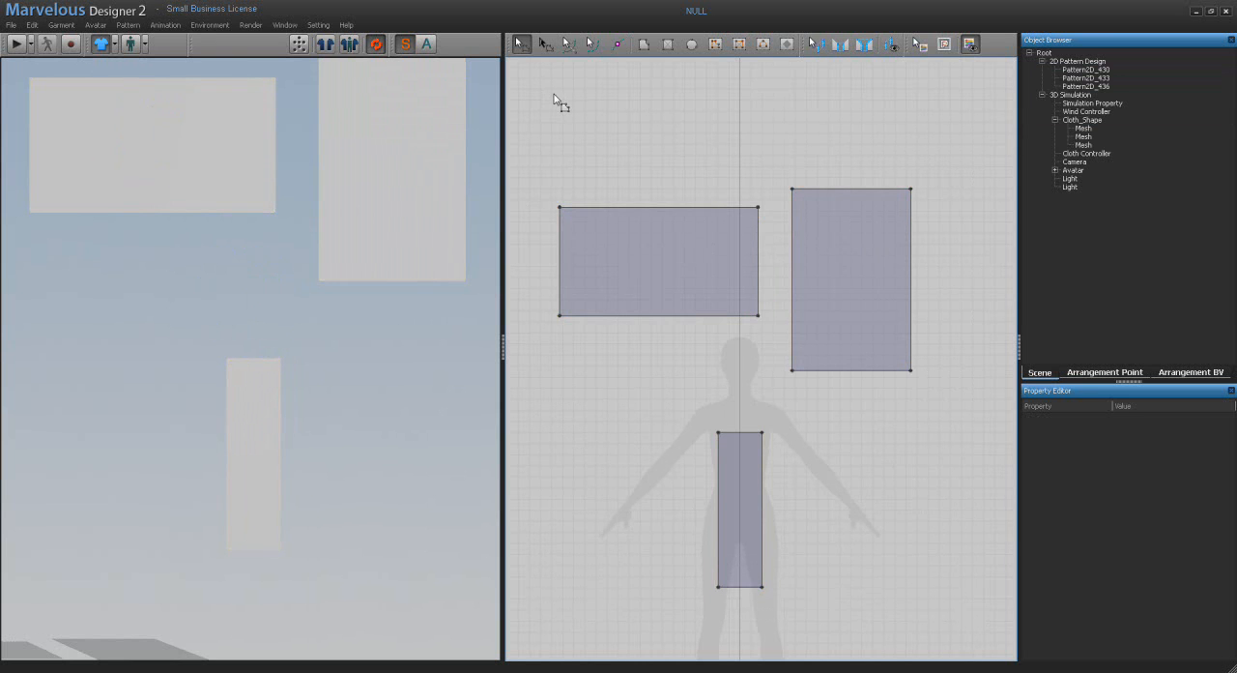
left_click(599, 239)
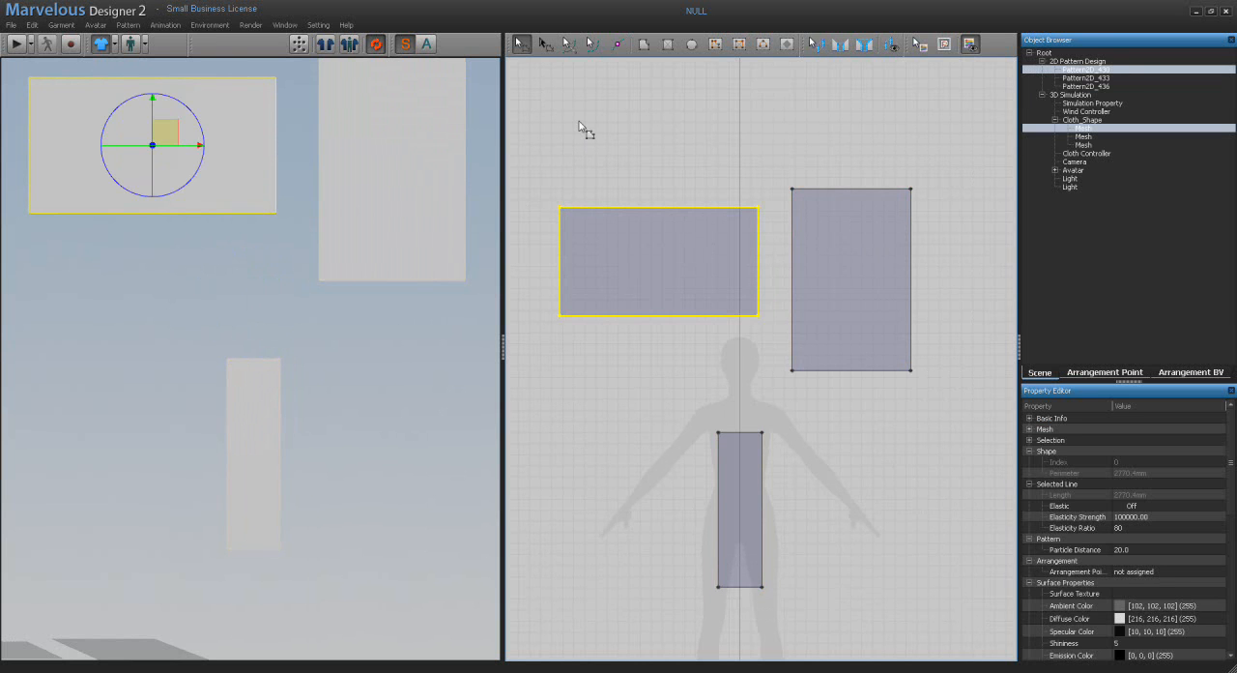
key("ctrl+a")
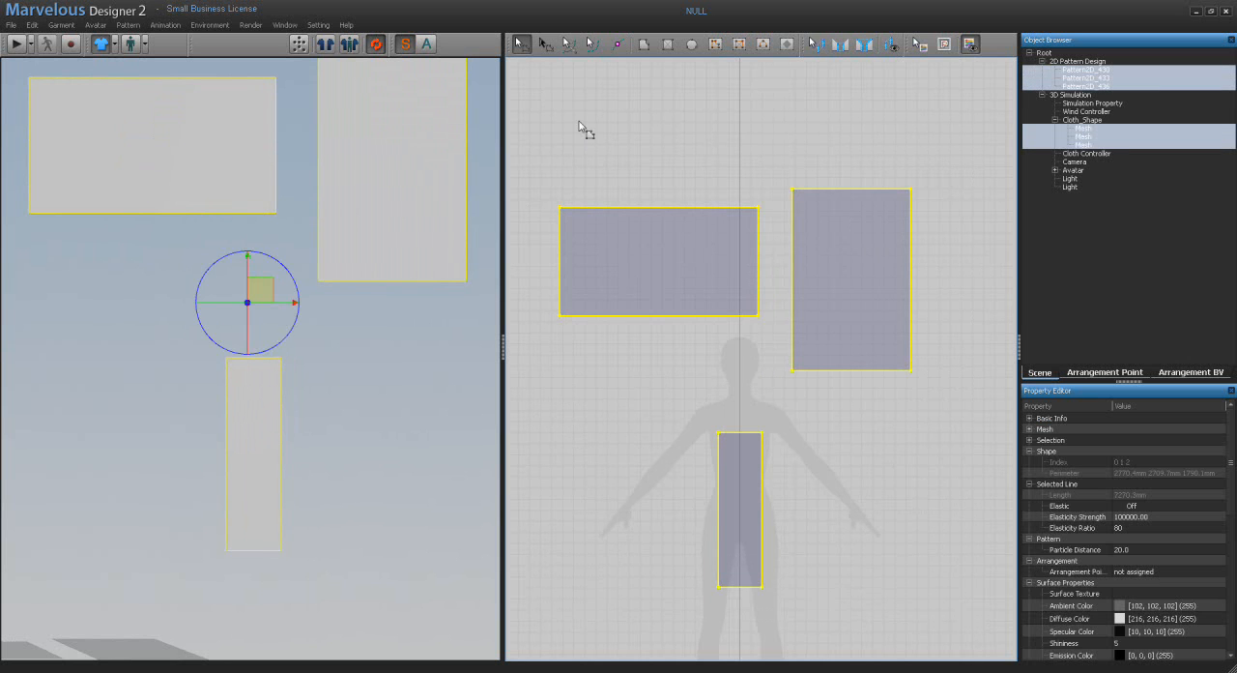
left_click(580, 123)
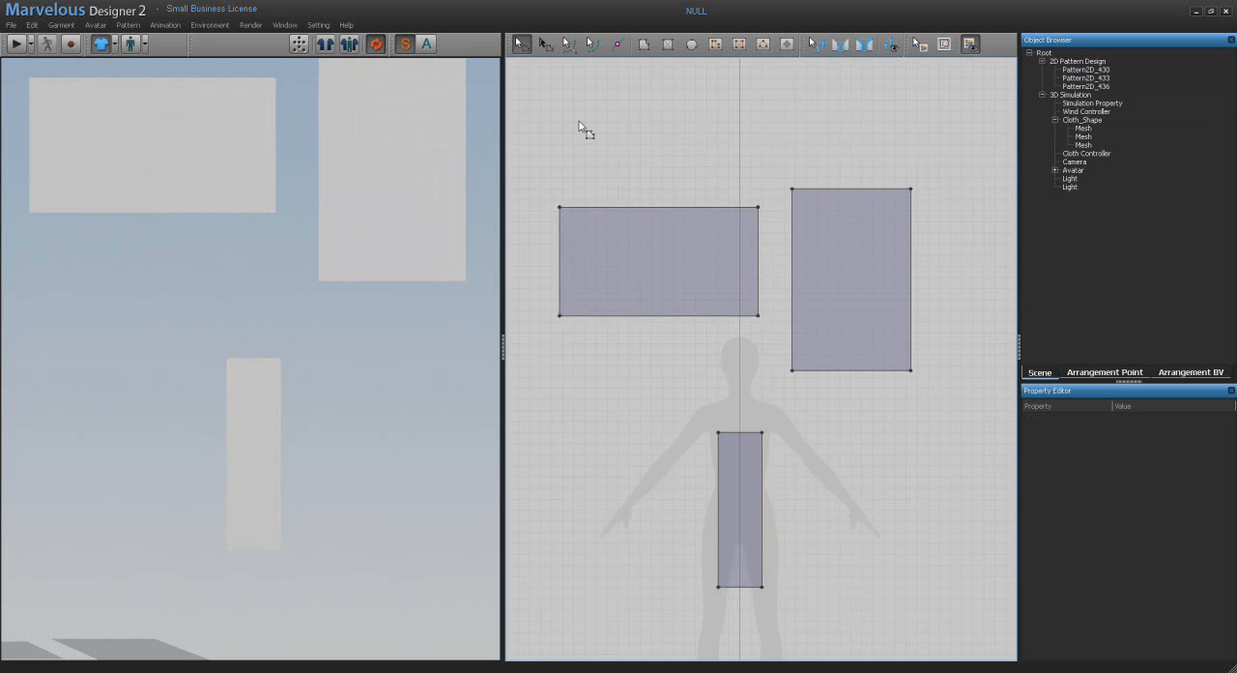
Step: Pick a point on the tall rectangle in the 3D window and turn off Show Picking Point in the pattern window
left_click(415, 131)
middle_click_drag(409, 105, 399, 177)
scroll(396, 174, "up", 4)
scroll(362, 170, "up", 3)
middle_click_drag(357, 180, 353, 183)
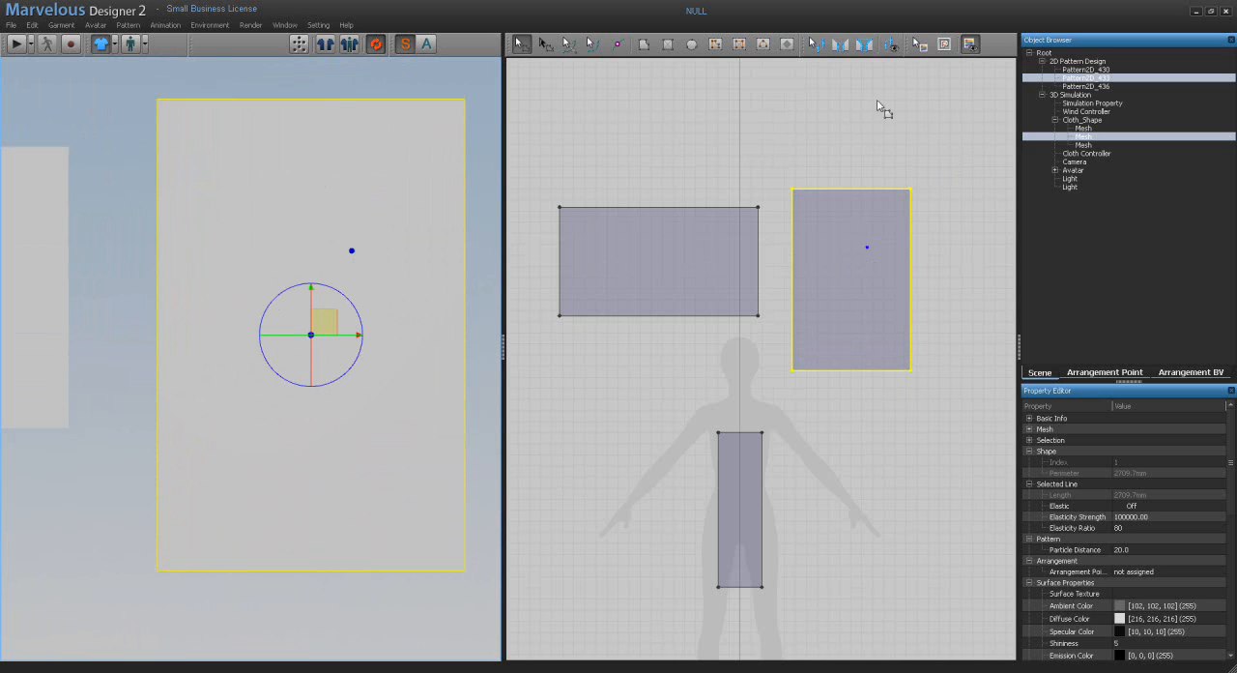
right_click(938, 123)
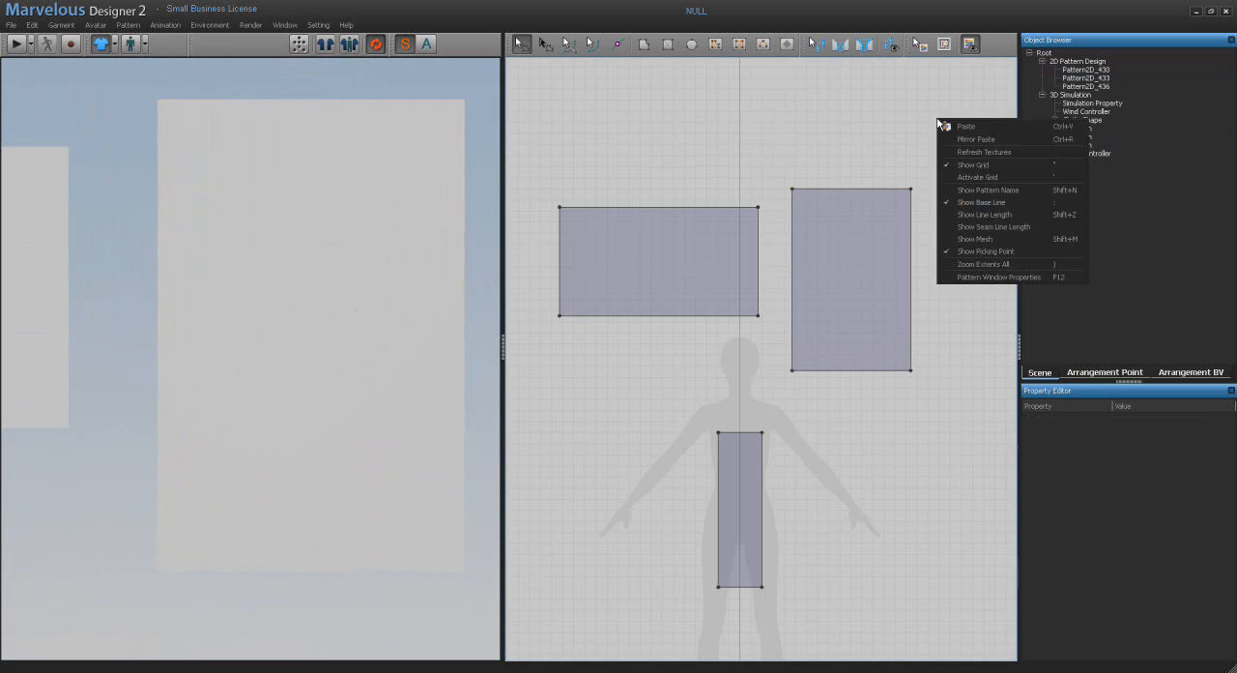
left_click(971, 254)
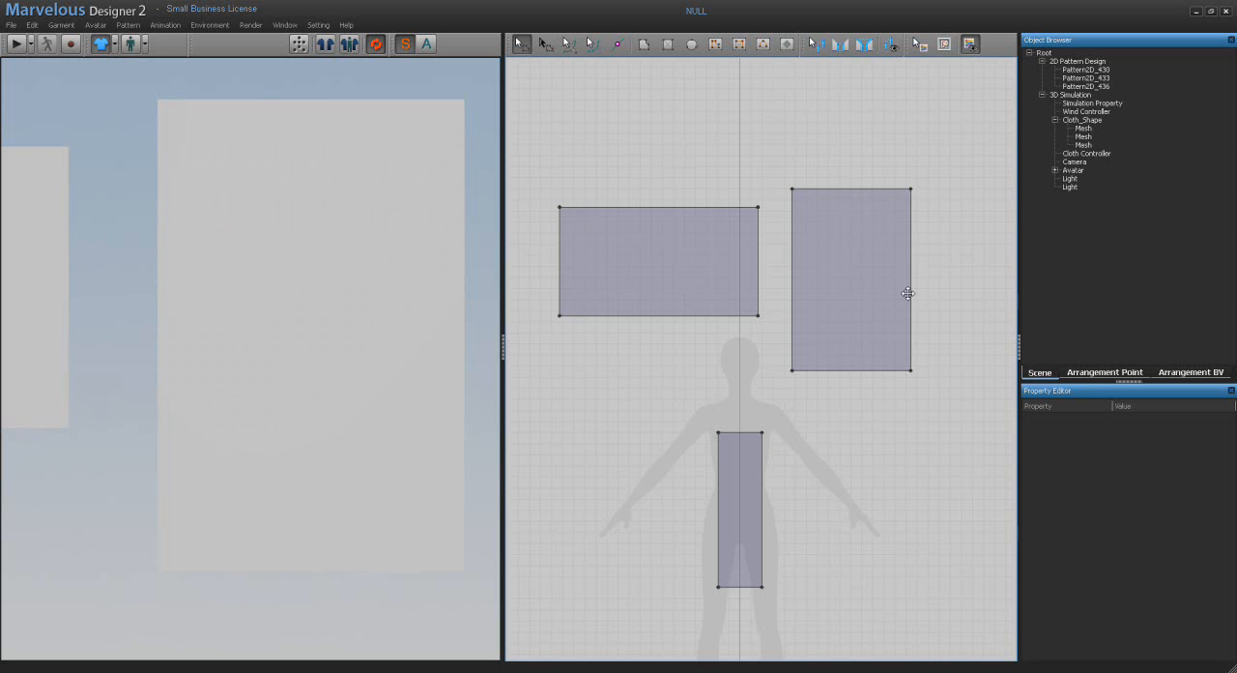
Step: Zoom the pattern window to the narrow rectangle over the avatar's torso, and zoom back out to all patterns
left_click(741, 473)
right_click(738, 473)
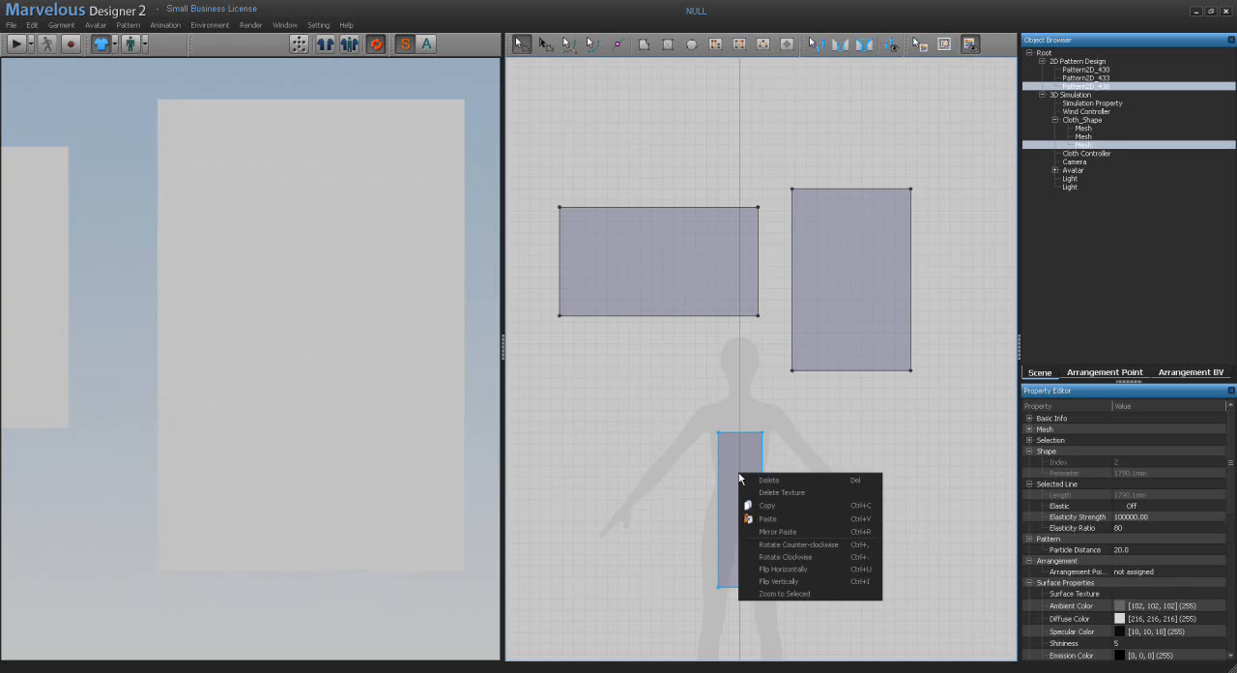
left_click(790, 593)
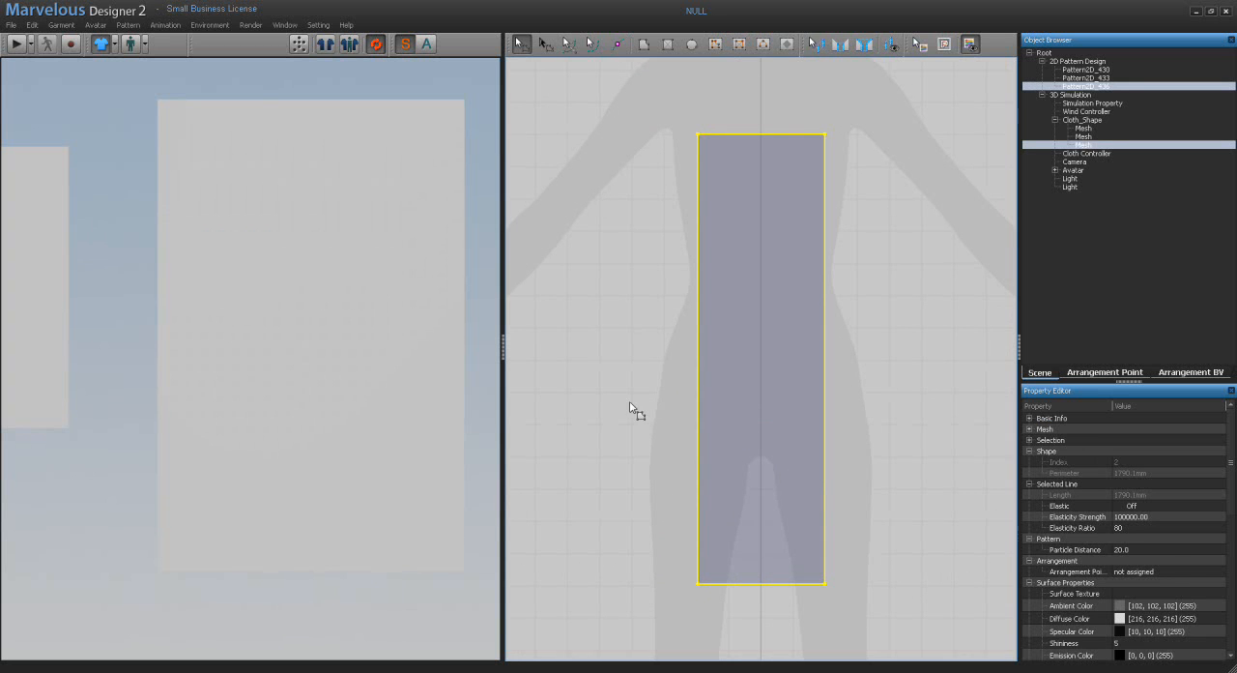
right_click(606, 307)
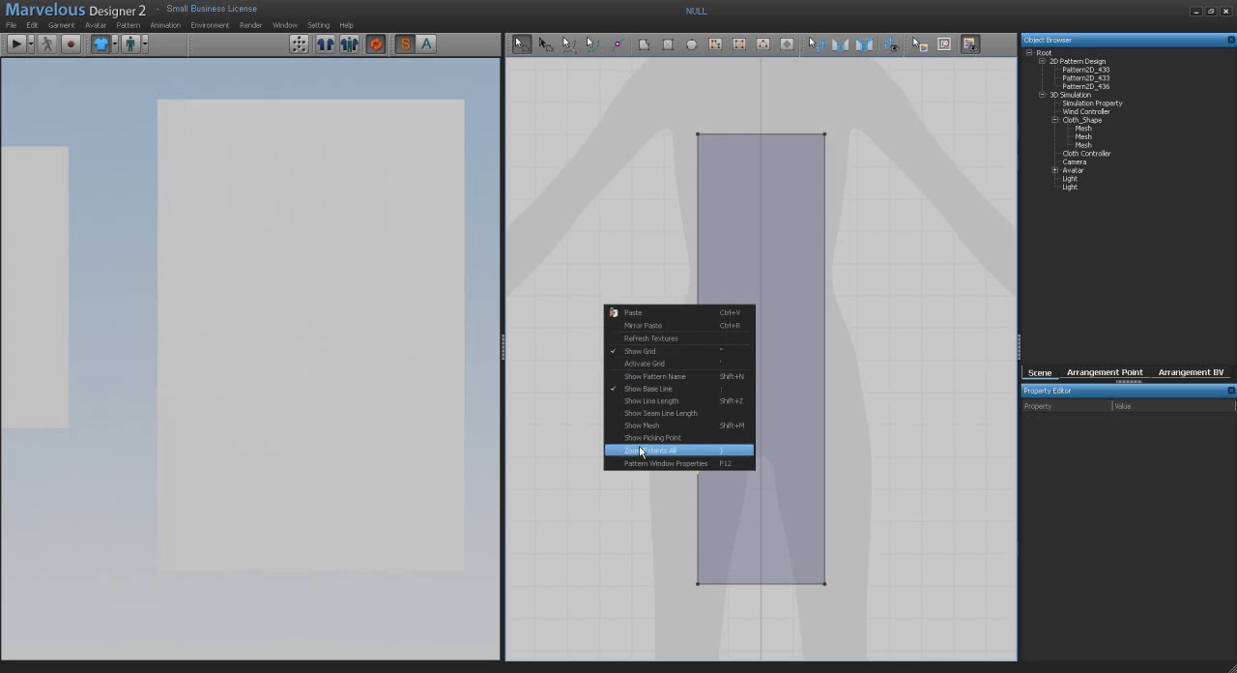
left_click(643, 450)
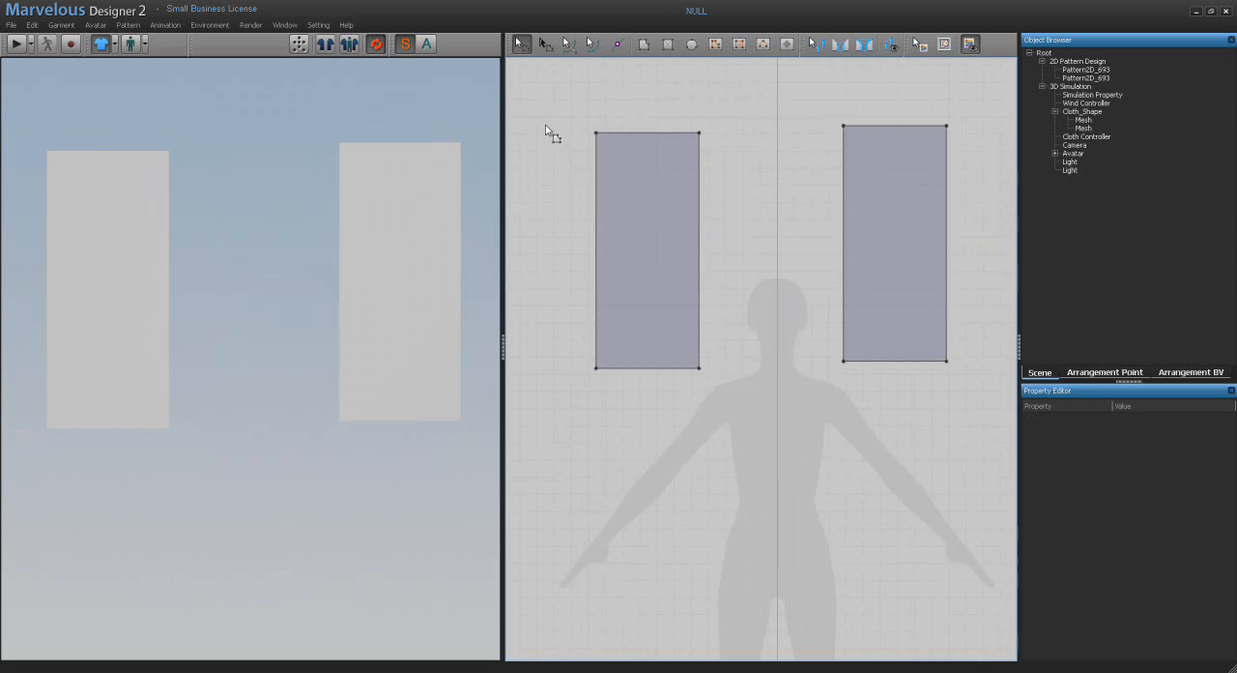
Step: Select the pattern beside the avatar's right arm with the Transform tool and scale it proportionally from its corners
left_click(544, 46)
left_click(632, 204)
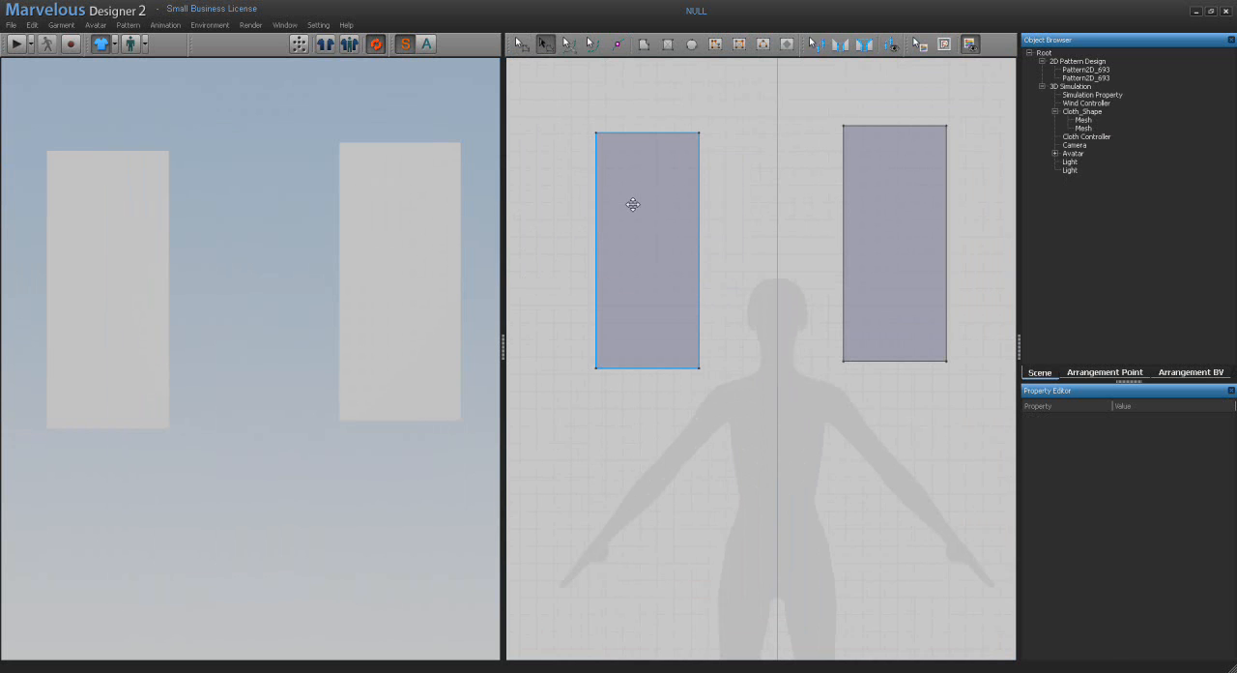
left_click(632, 204)
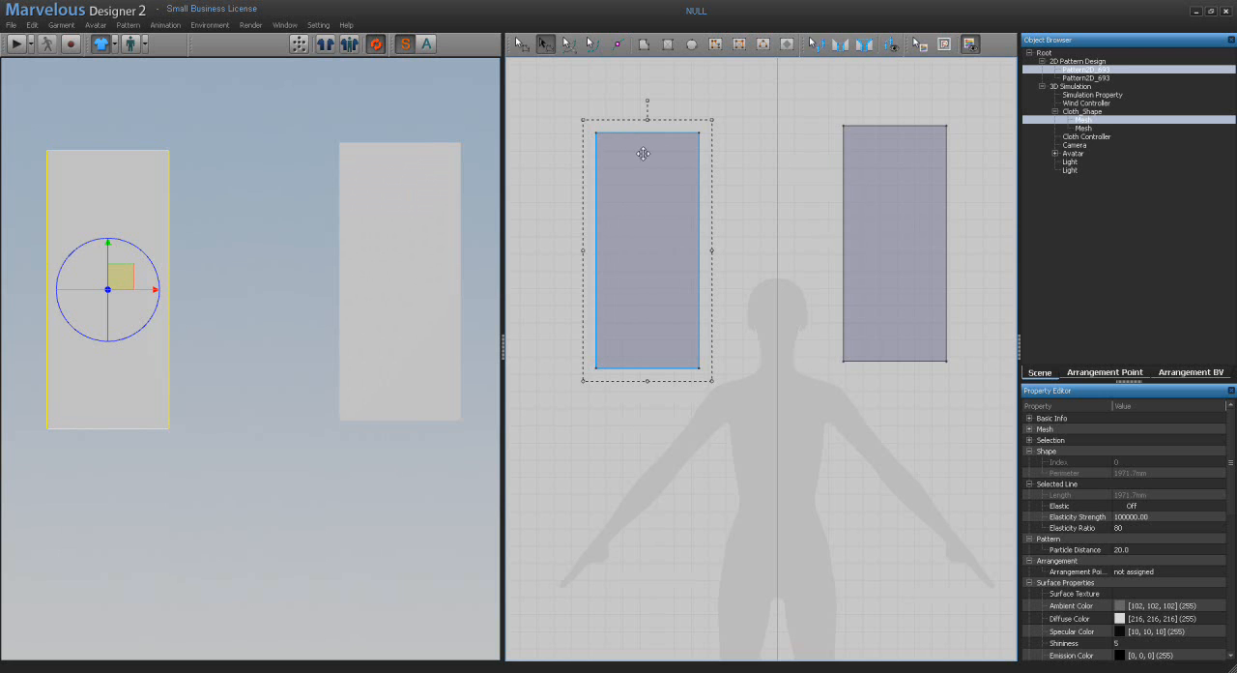
left_click_drag(712, 118, 739, 104)
mouse_move(706, 151)
left_mouse_down()
mouse_move(682, 184)
mouse_move(673, 176)
mouse_move(700, 164)
left_mouse_up()
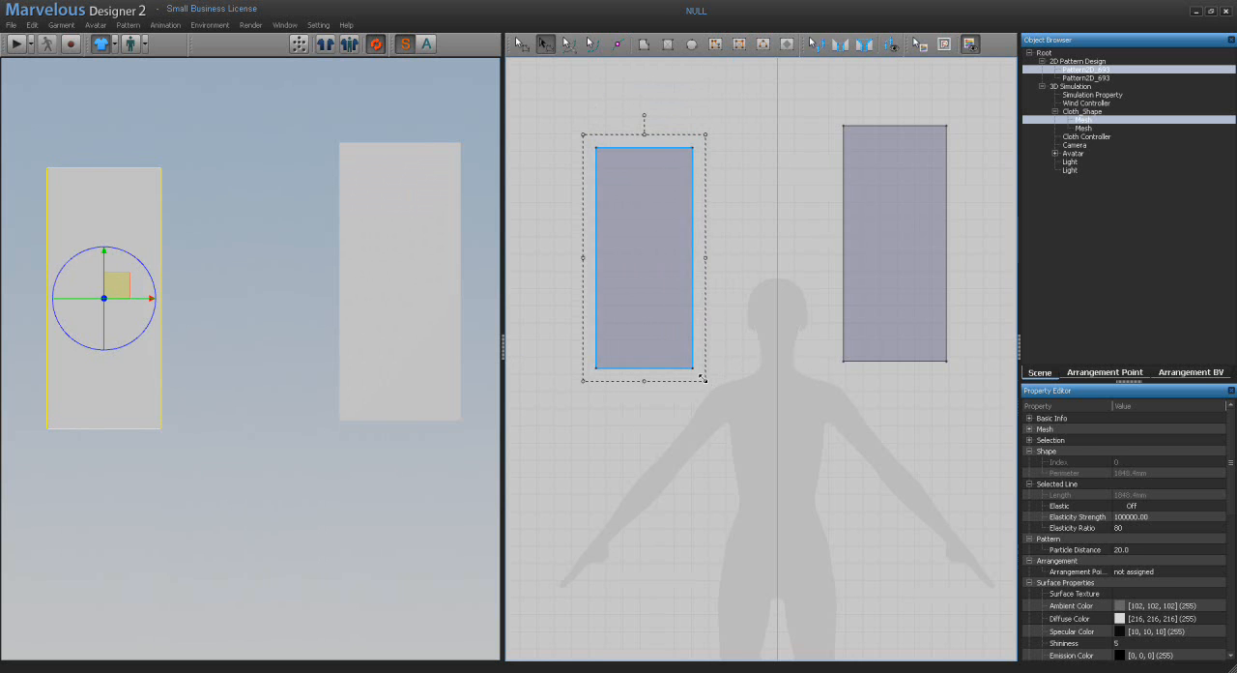
left_click_drag(706, 379, 741, 461)
left_click_drag(583, 462, 595, 376)
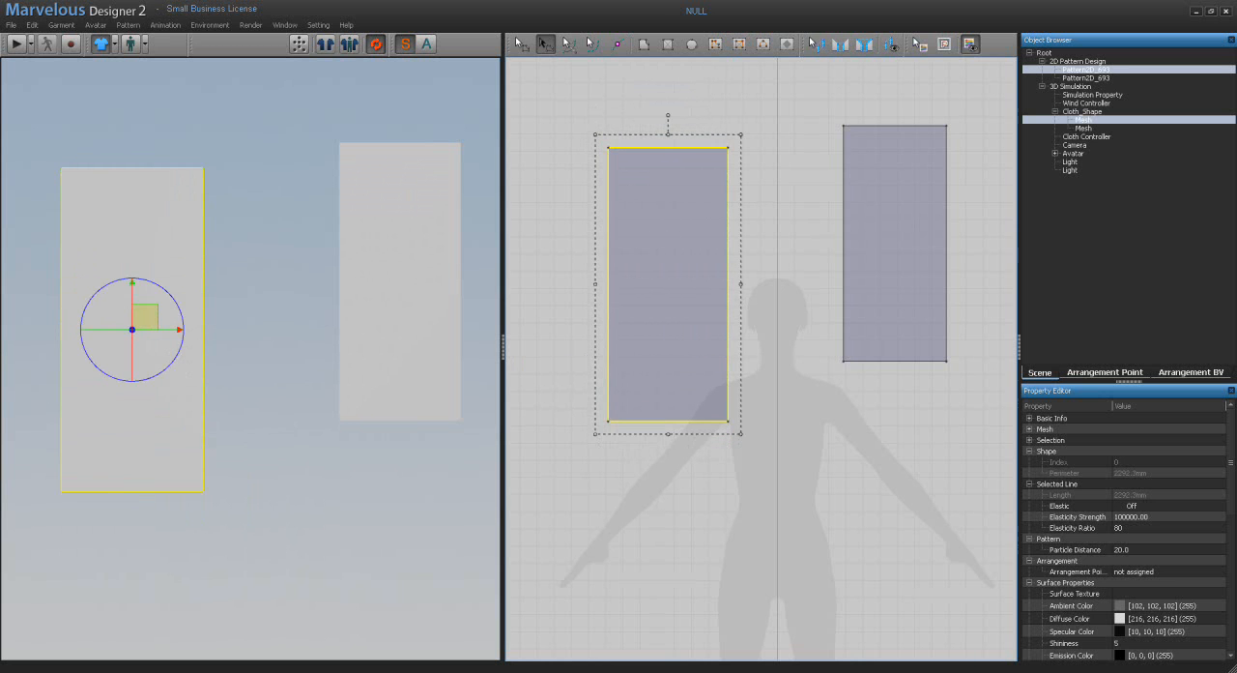
left_click_drag(595, 136, 625, 189)
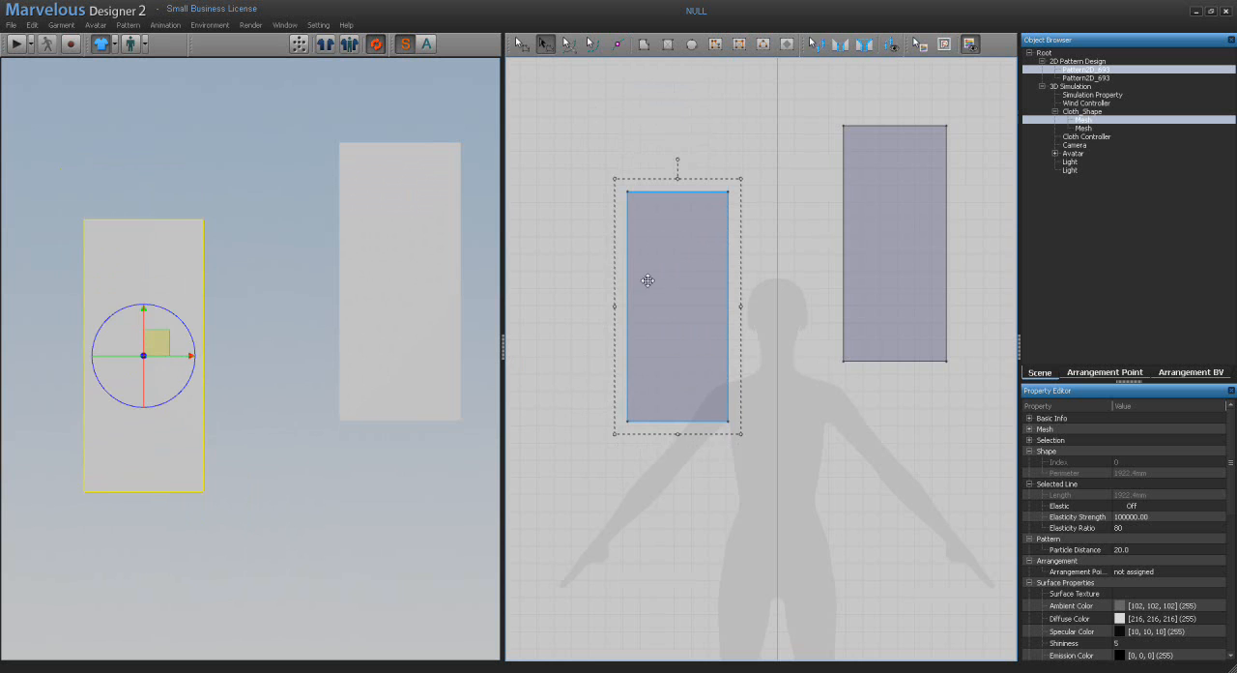
Step: Move the selected pattern up, away from the avatar, and resize it from its sides to make it shorter and wider
left_click_drag(663, 273, 644, 239)
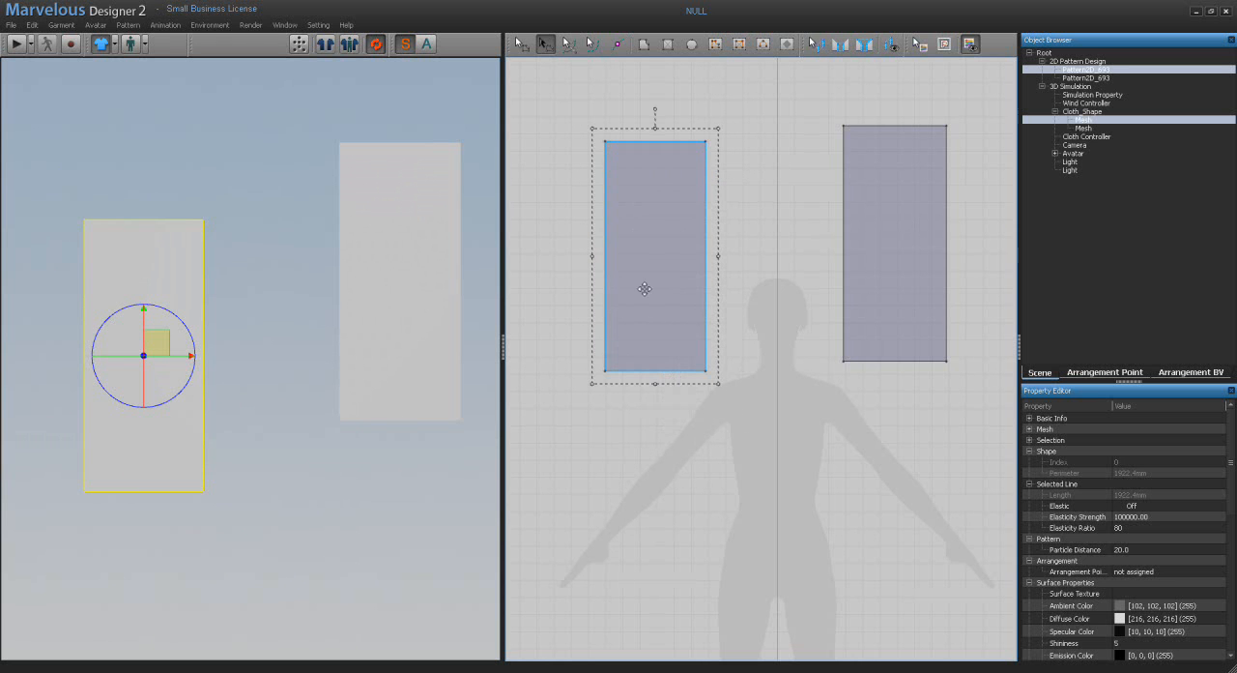
left_click_drag(656, 128, 655, 154)
left_click_drag(655, 384, 655, 354)
left_click_drag(590, 252, 561, 252)
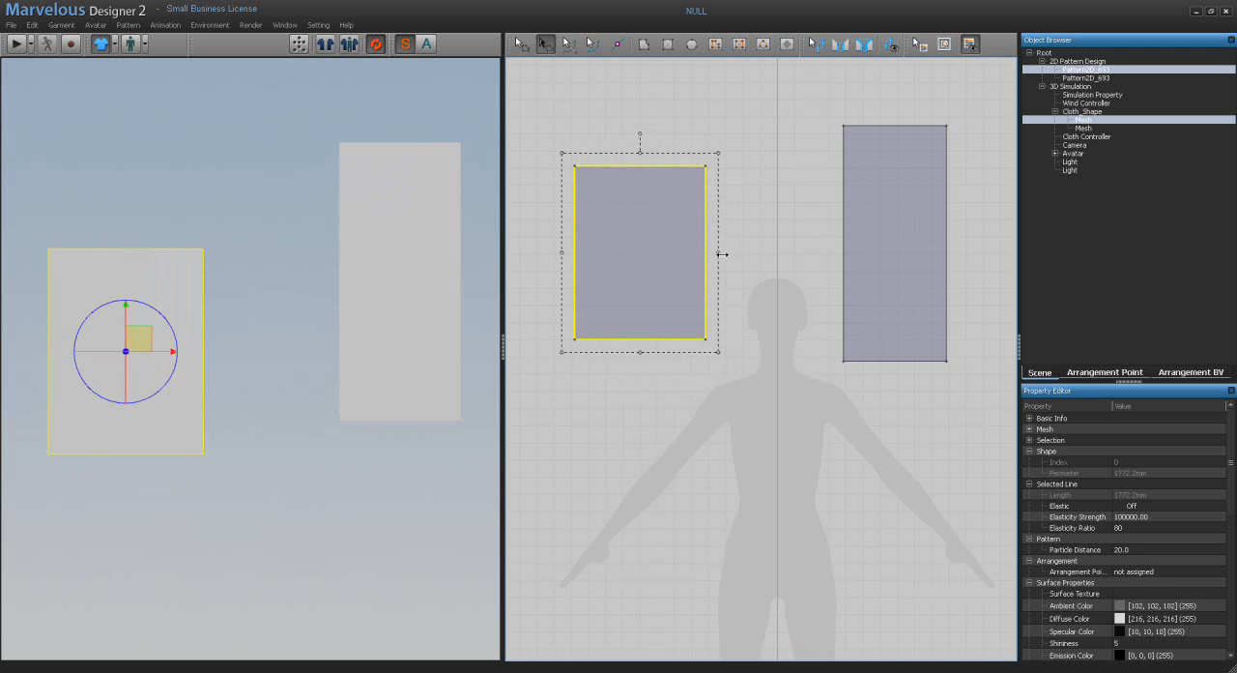
Step: Narrow the selected pattern from its side and rotate it clockwise with the Transform tool
left_click_drag(718, 252, 655, 253)
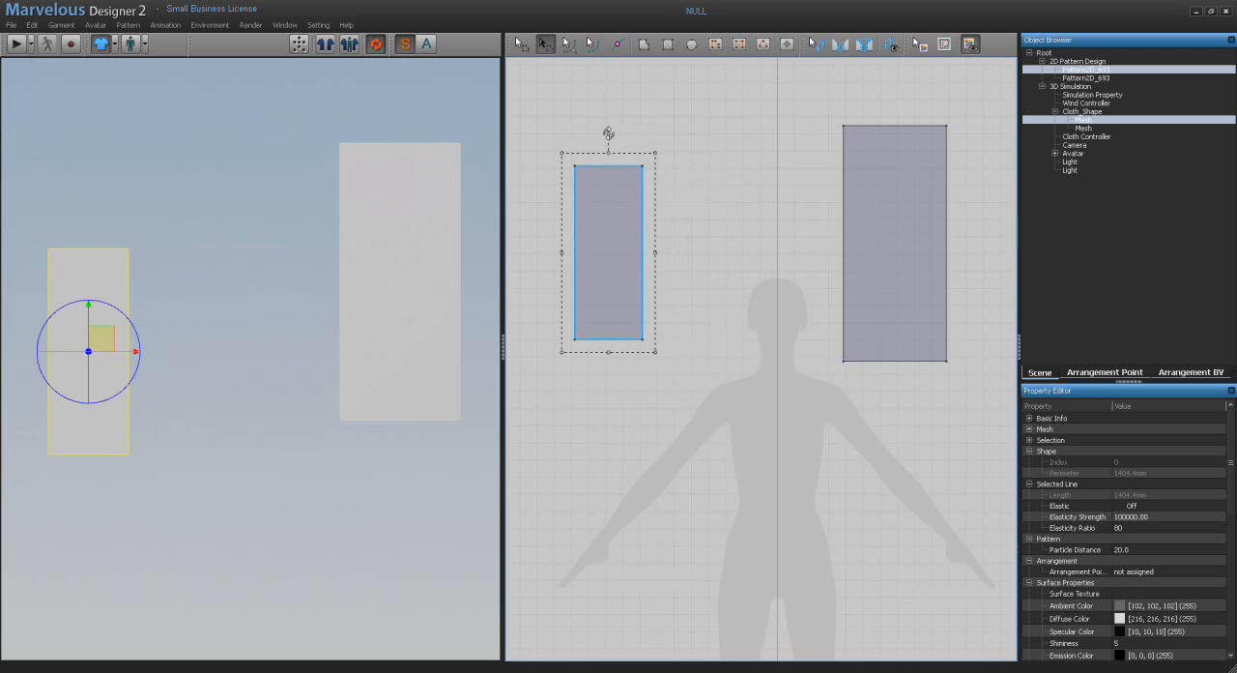
left_click_drag(609, 133, 690, 206)
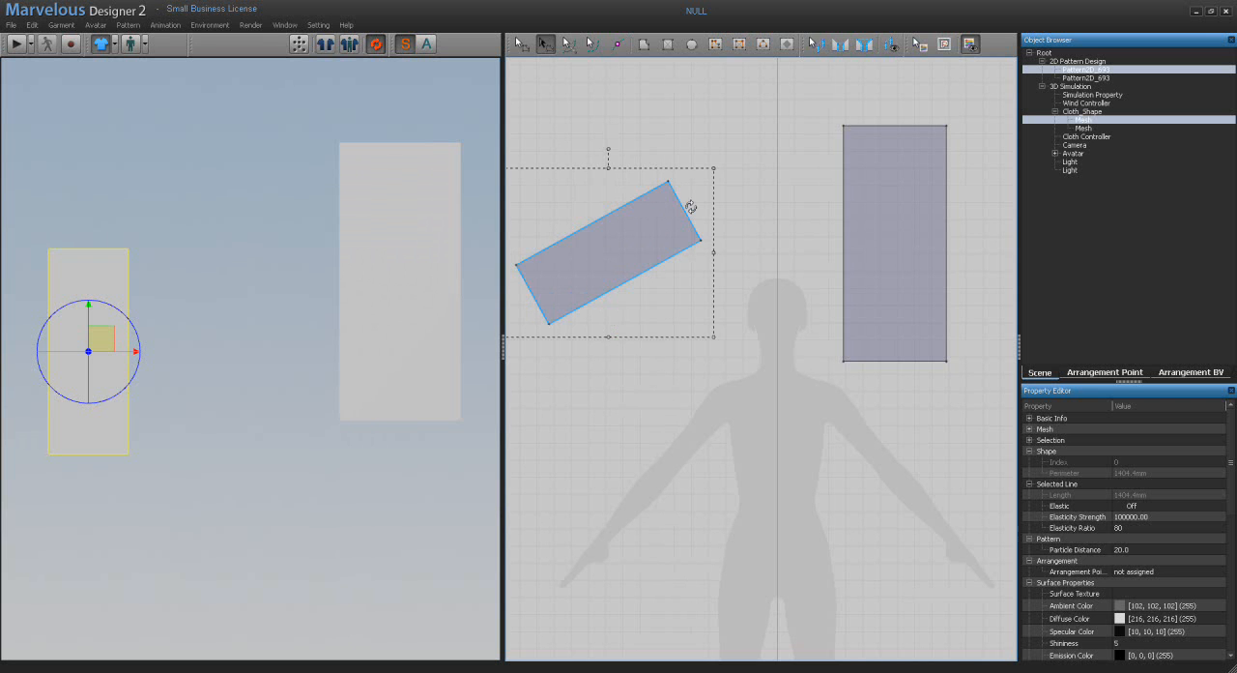
Step: Delete the rotated pattern from the pattern window
middle_click_drag(691, 251, 703, 251)
left_click(646, 228)
key("Delete")
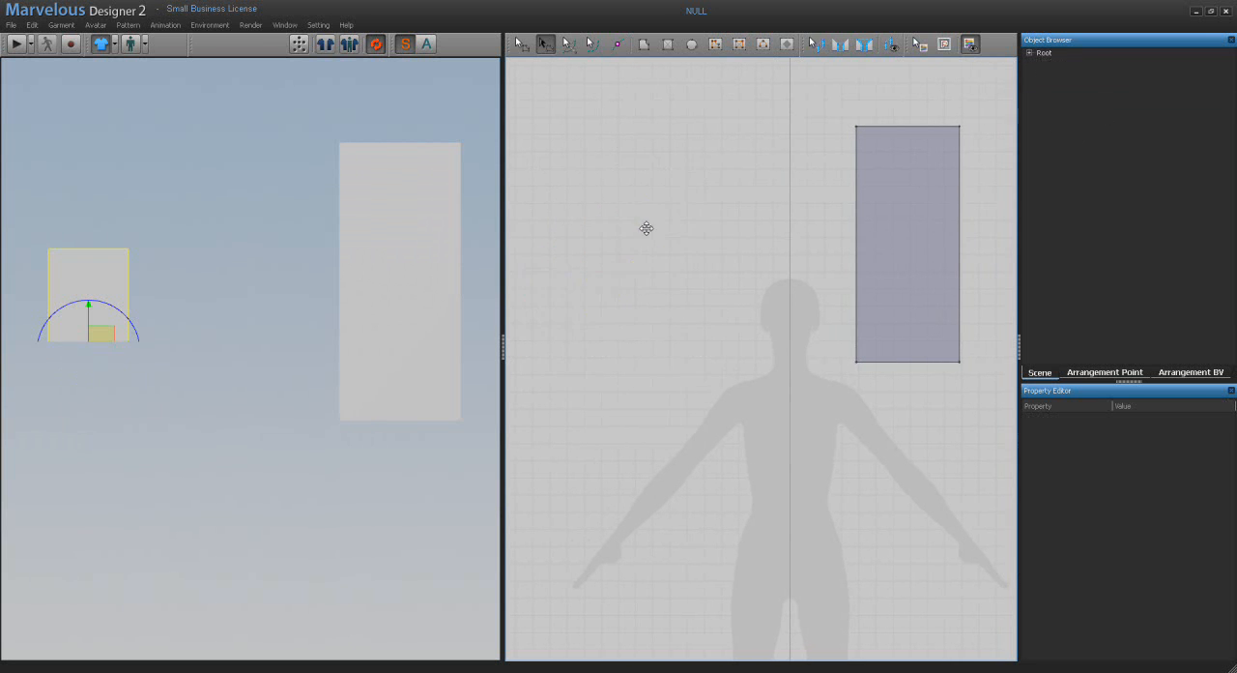
Step: Move the remaining tall rectangle across the avatar's centre line and paste a copy of it on the opposite side
left_click_drag(914, 229, 664, 234)
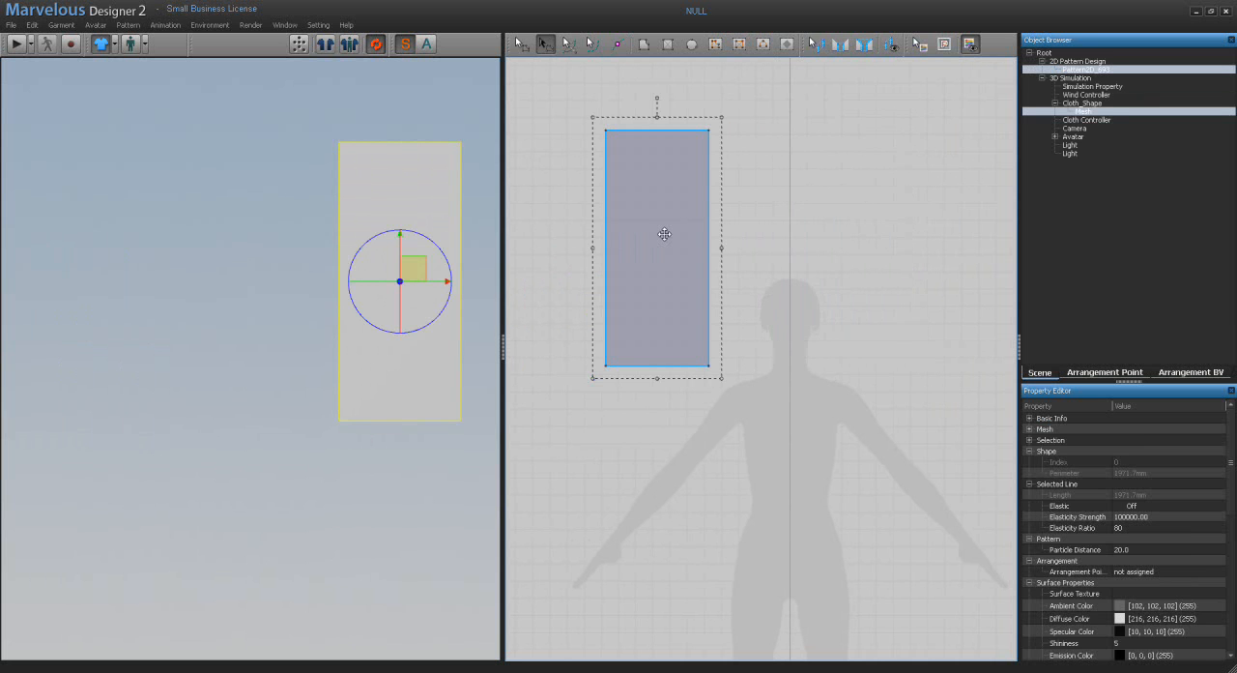
key("ctrl+v")
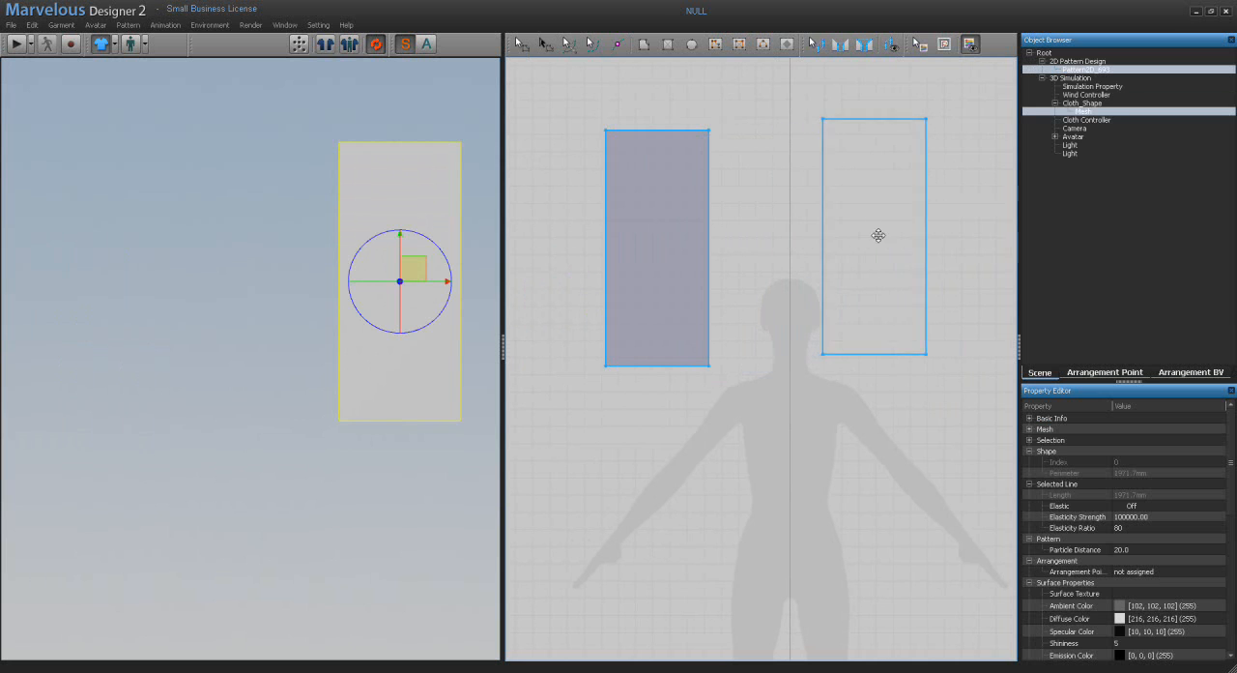
left_click(885, 244)
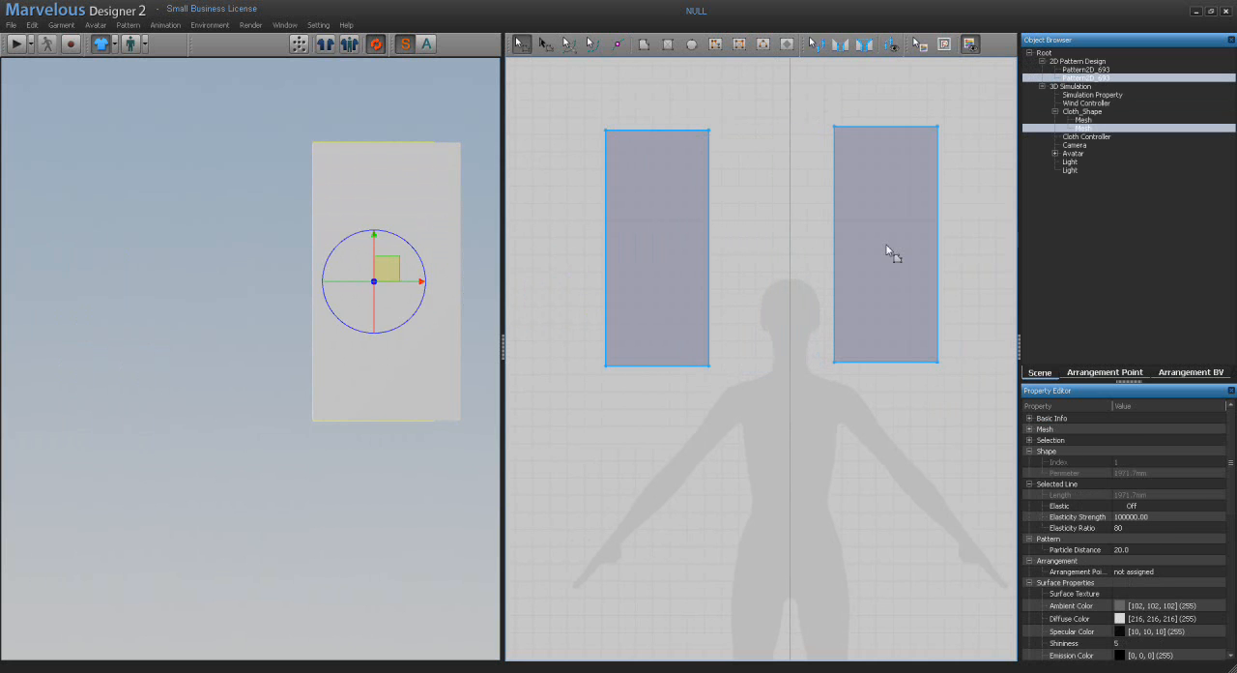
Step: Reset the 3D arrangement to follow the 2D layout and rotate the pasted rectangle counterclockwise with the Transform tool
left_click(326, 44)
left_click(644, 340)
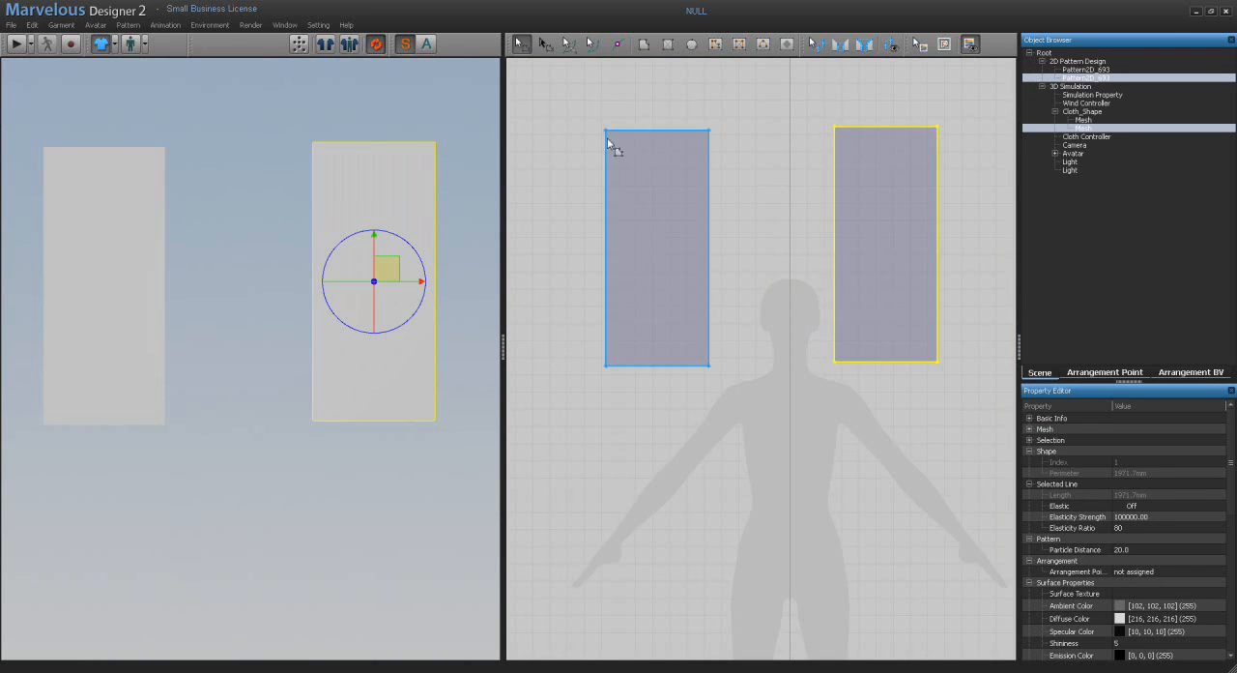
left_click(545, 45)
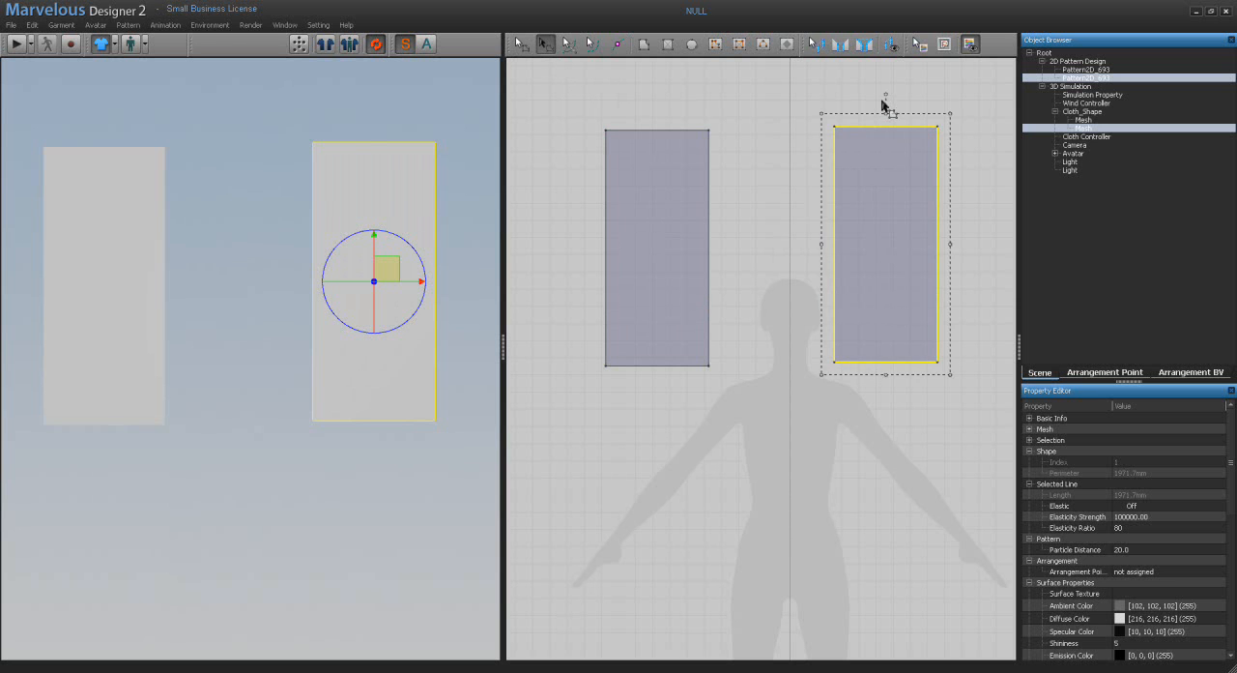
left_click_drag(882, 93, 781, 98)
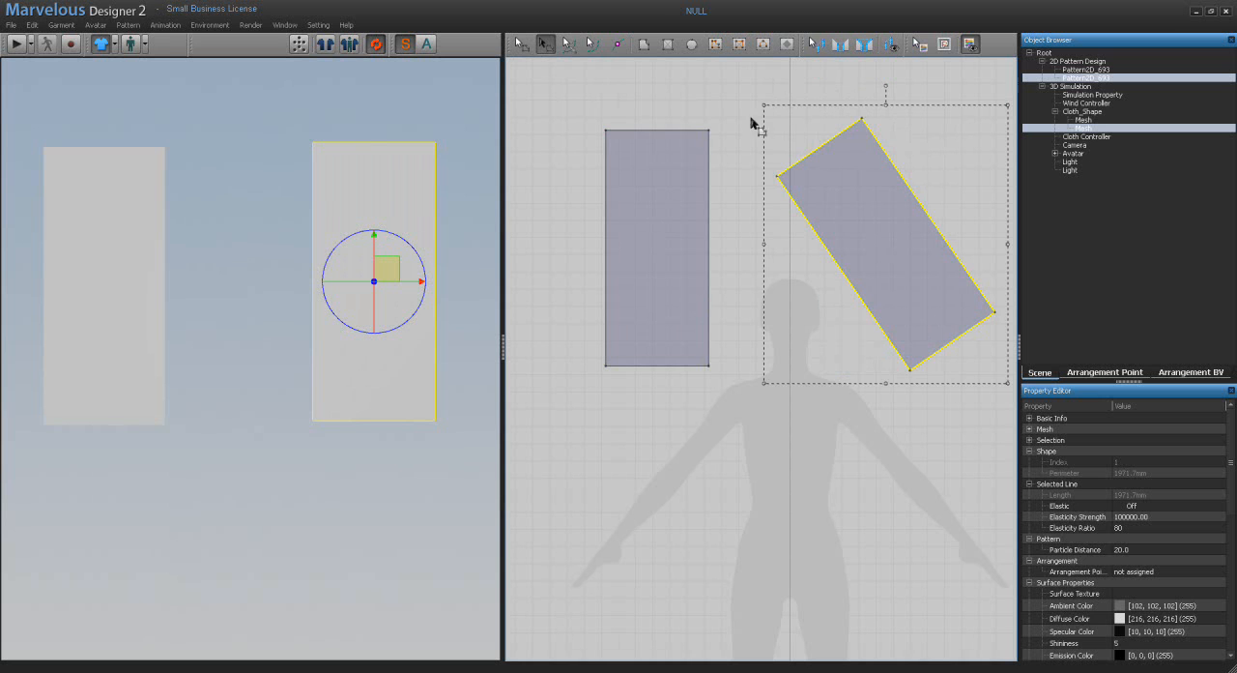
Step: Add the upright rectangle to the selection and apply the render-checkerboard image from the desktop folder to both patterns as texture
left_click(672, 184, "shift")
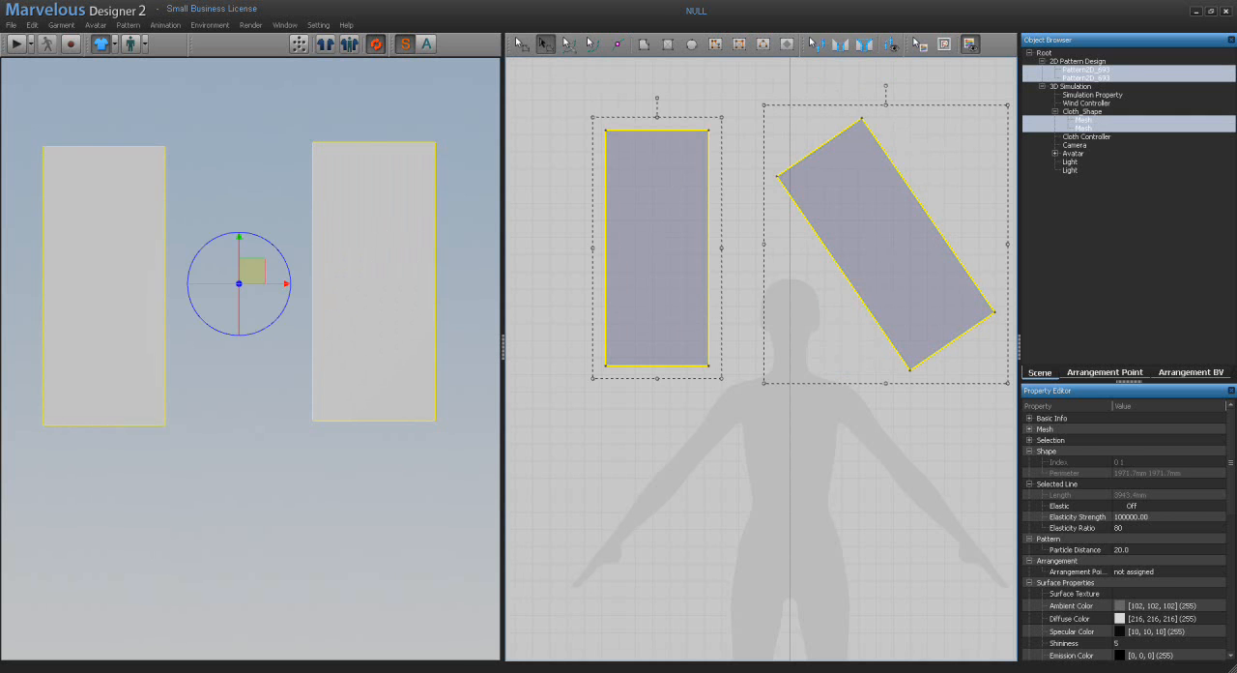
key("alt+Tab")
left_click_drag(981, 152, 875, 203)
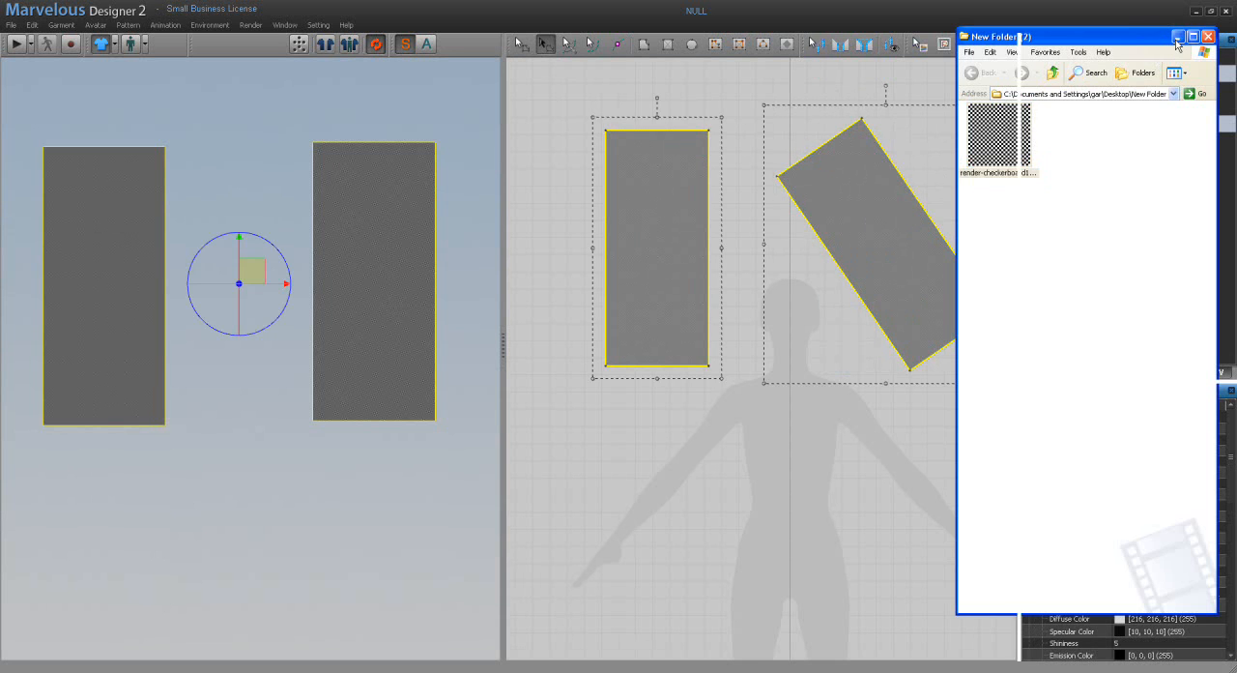
left_click(1175, 37)
Step: Enlarge the checkerboard texture on both selected patterns with the Edit Texture tool
left_click(920, 44)
left_click(883, 203)
left_click_drag(925, 165, 999, 89)
left_click_drag(928, 161, 1000, 102)
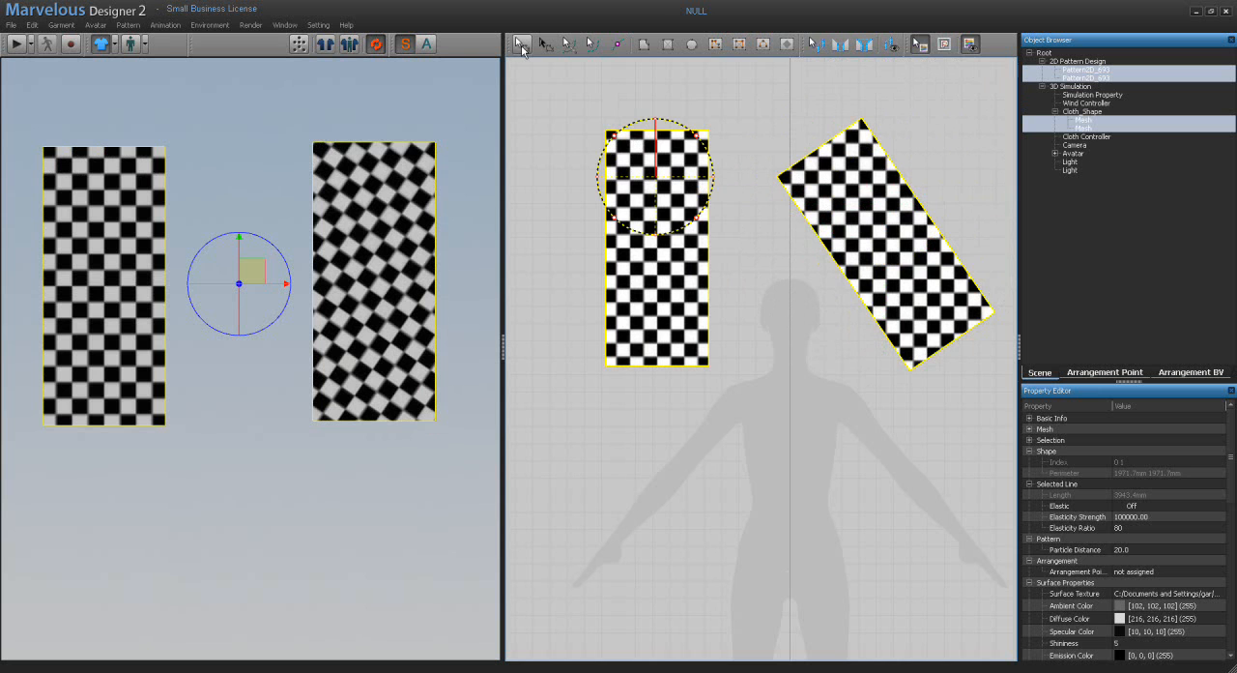
Step: Select only the tilted rectangle with the Transform tool and rotate it clockwise to a nearly upright position
left_click(545, 45)
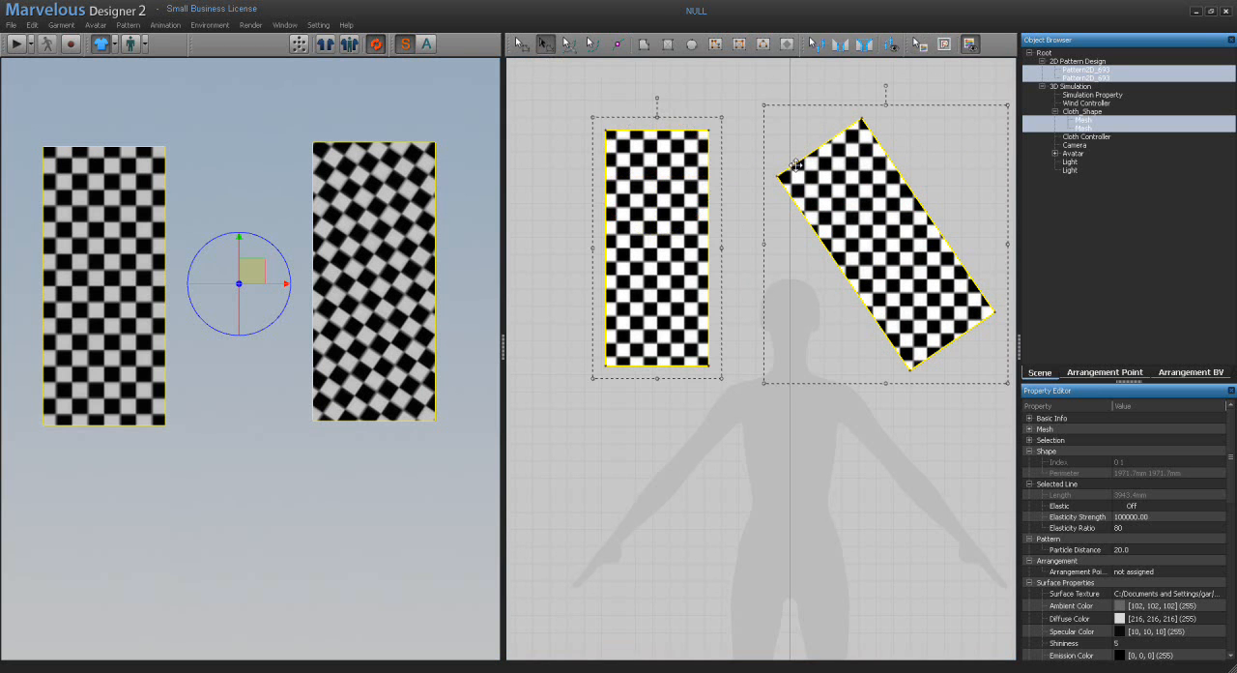
left_click(823, 241)
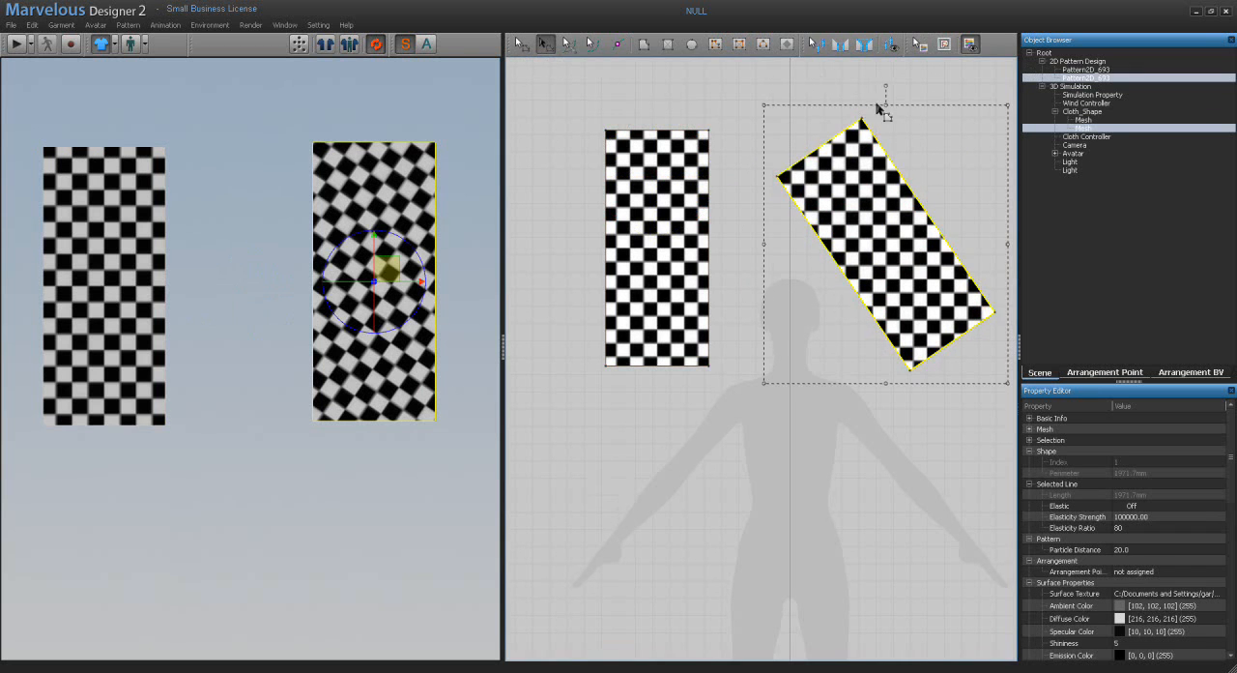
left_click_drag(882, 86, 970, 117)
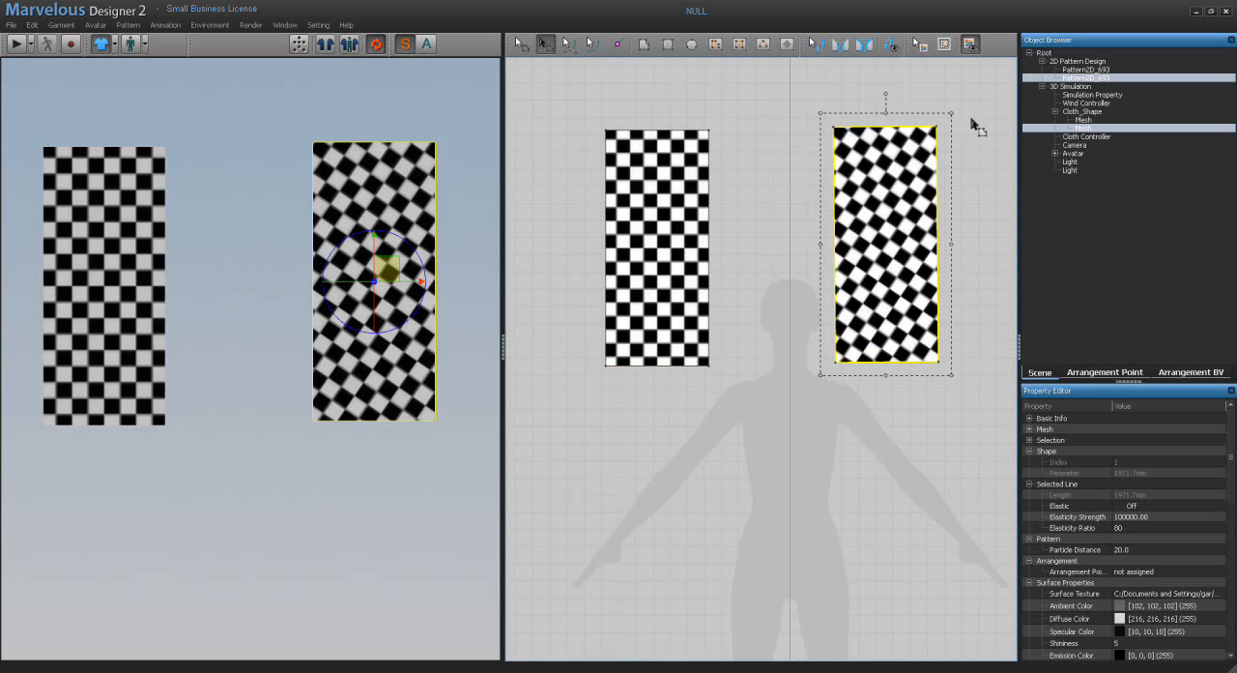
left_click_drag(884, 91, 891, 91)
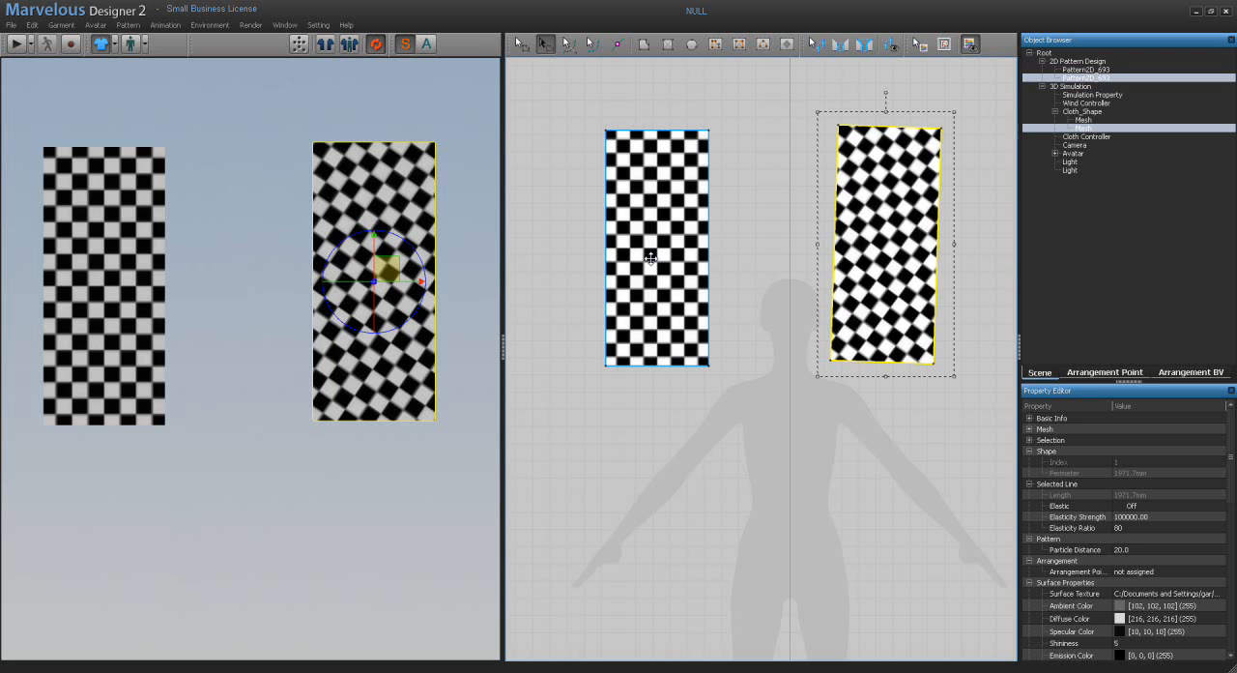
Step: Close the Object Browser to enlarge the Property Editor and compare the Texture Transformation values of both patterns
left_click(1231, 40)
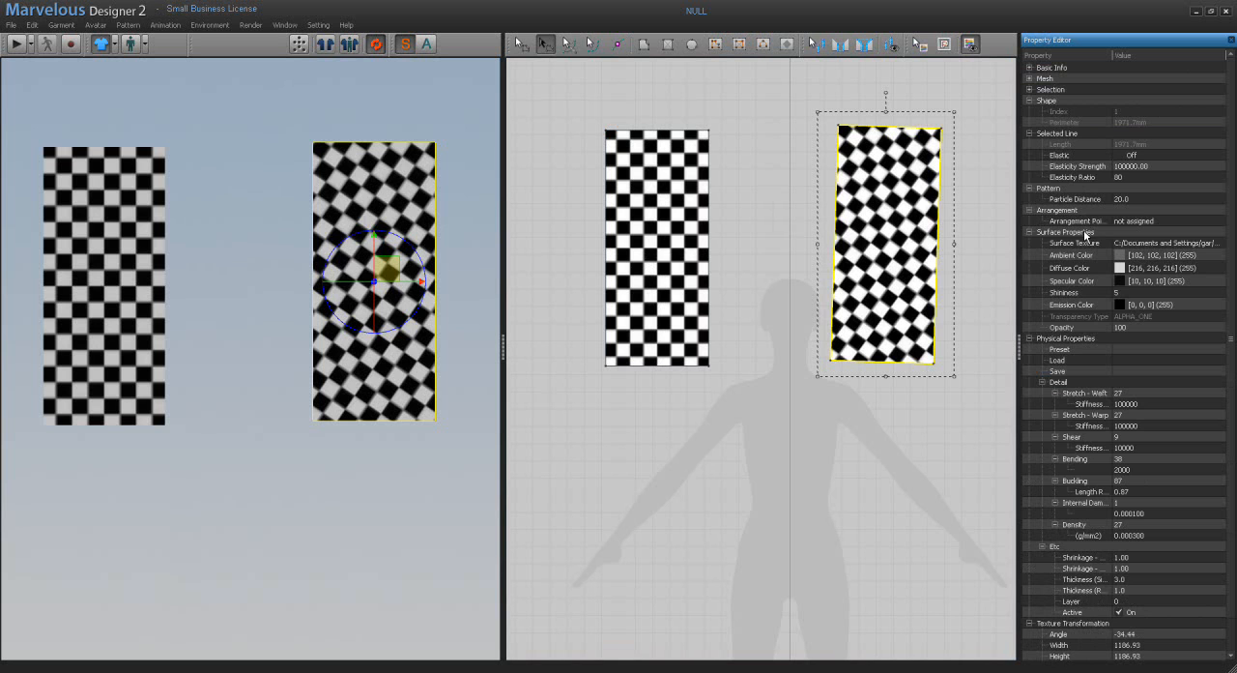
left_click(1079, 340)
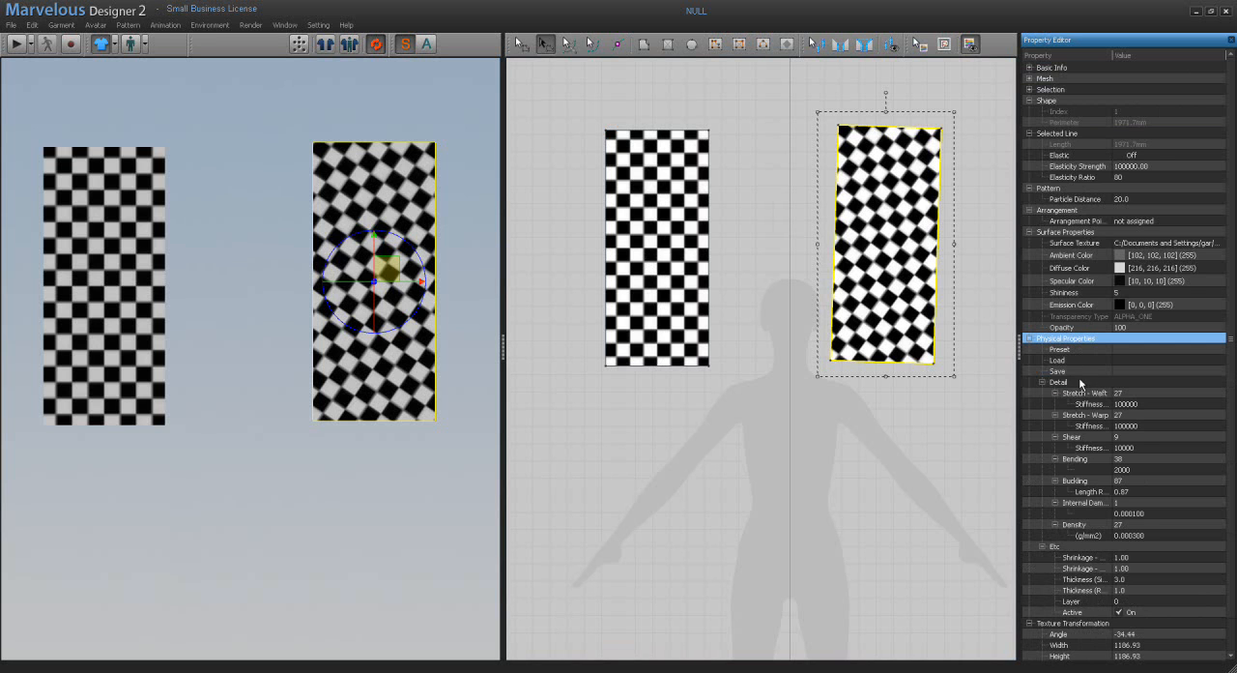
left_click(650, 242)
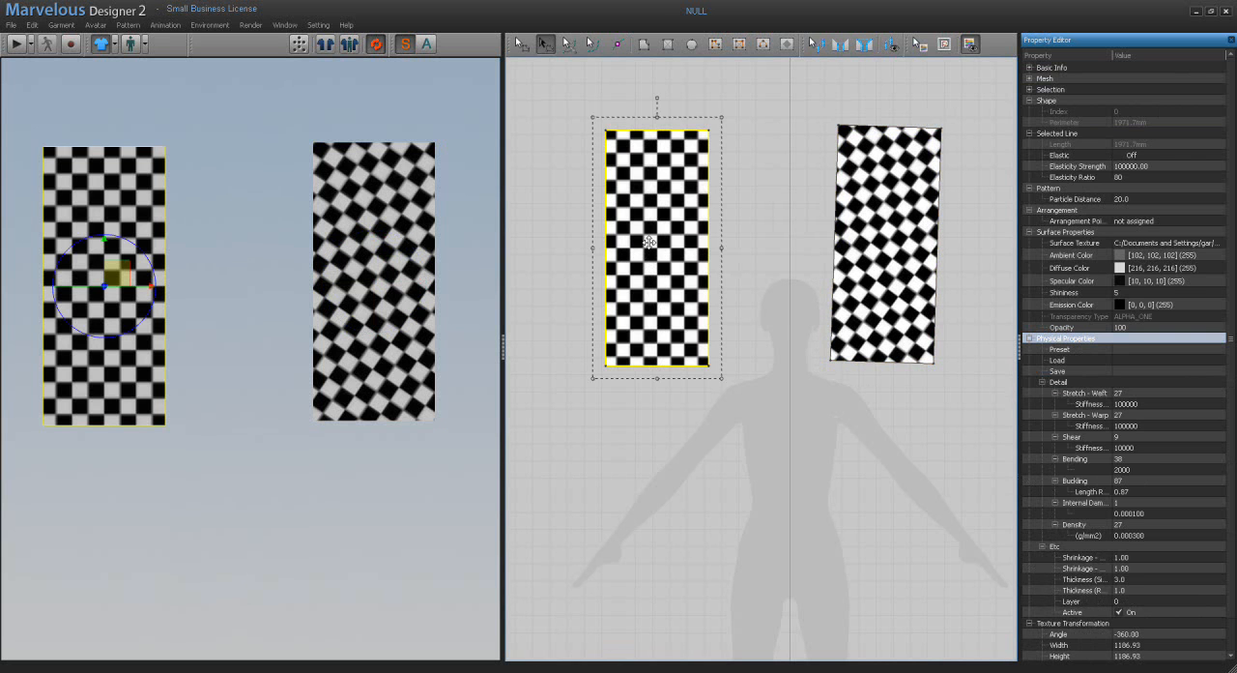
left_click(872, 251)
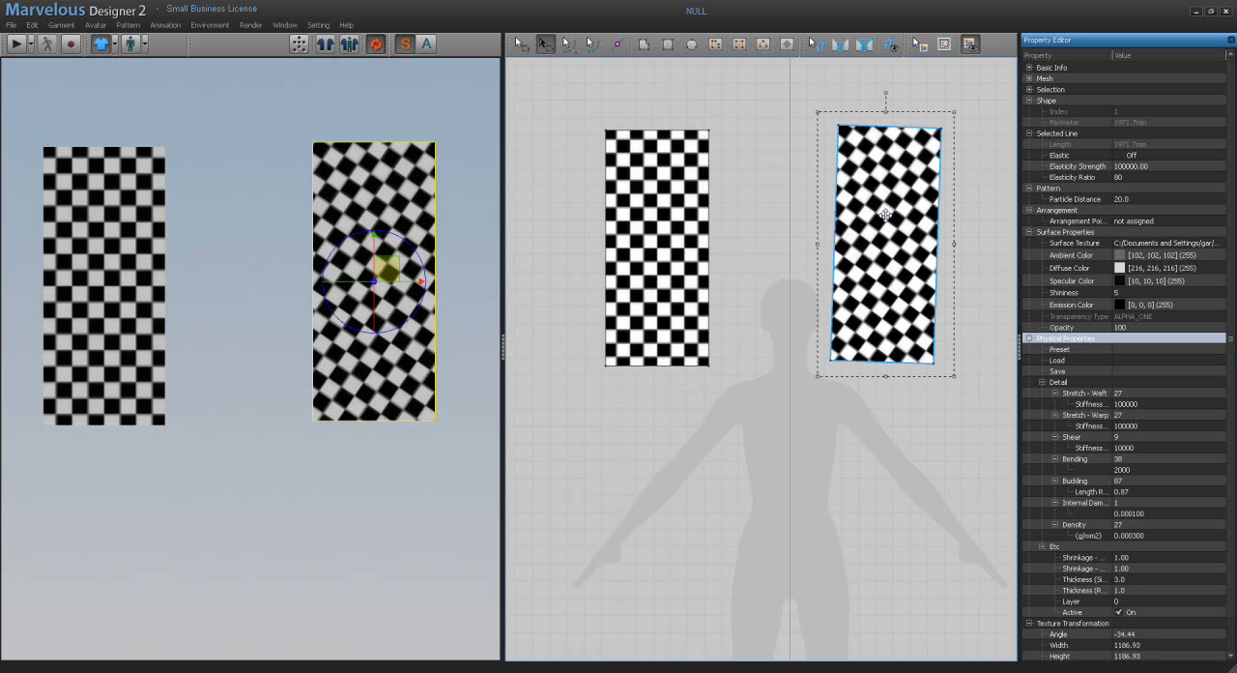
Step: Copy the upright rectangle's texture angle of -360.00 and paste it as the slightly tilted rectangle's texture angle
left_click(676, 238)
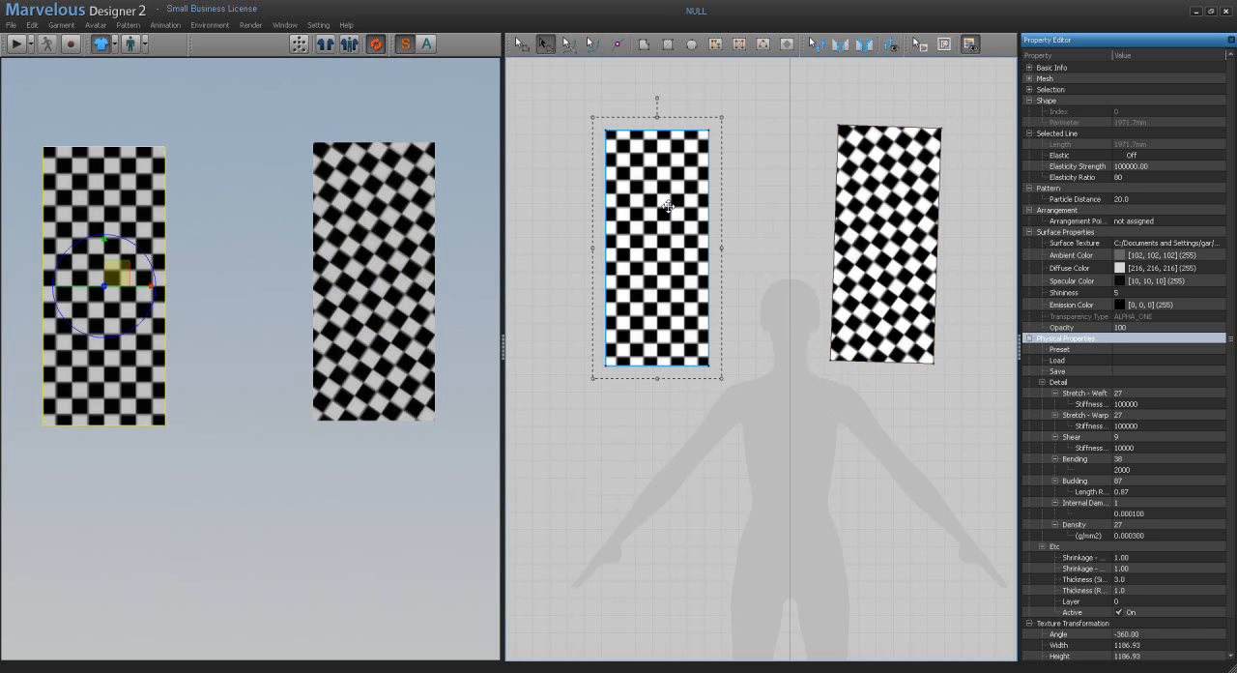
scroll(1232, 402, "down", 1)
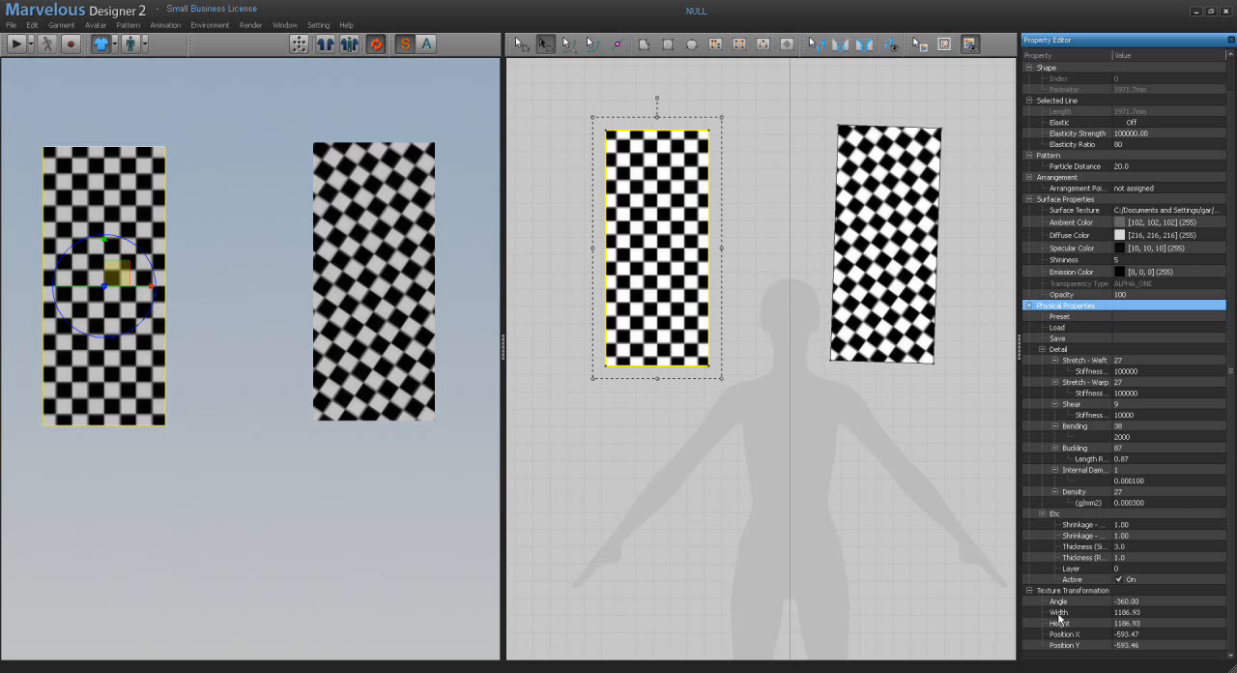
left_click(1142, 603)
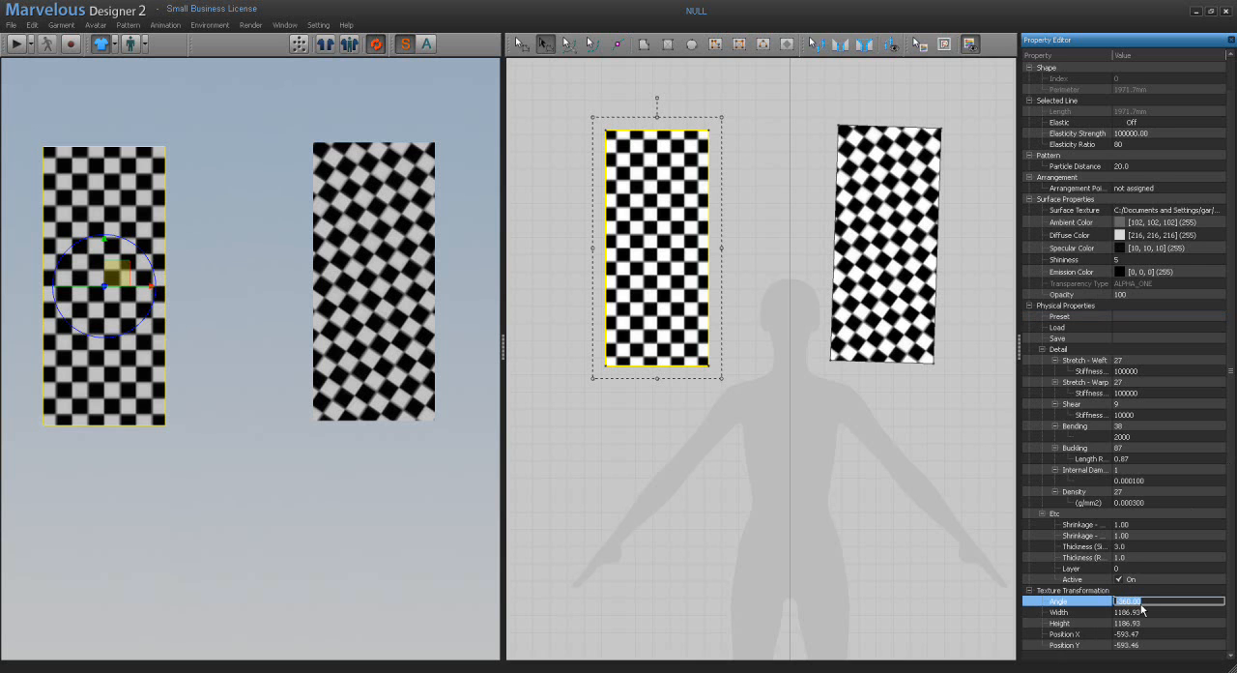
right_click(1140, 601)
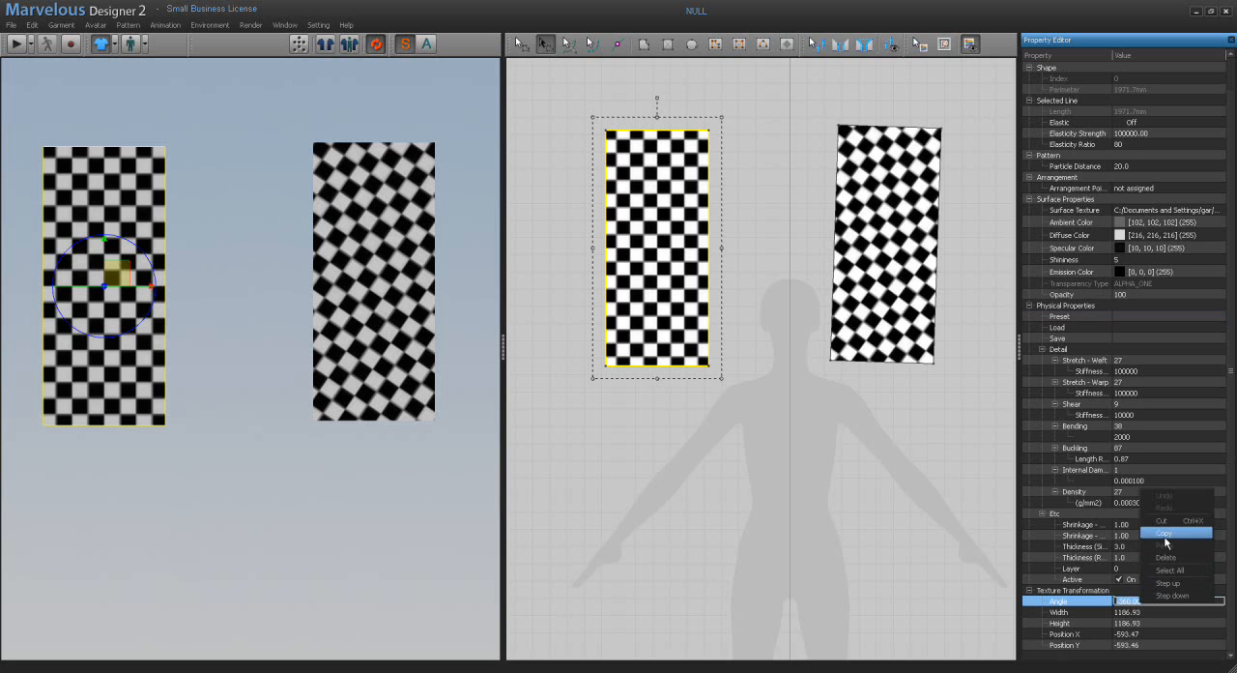
left_click(1165, 533)
left_click(904, 317)
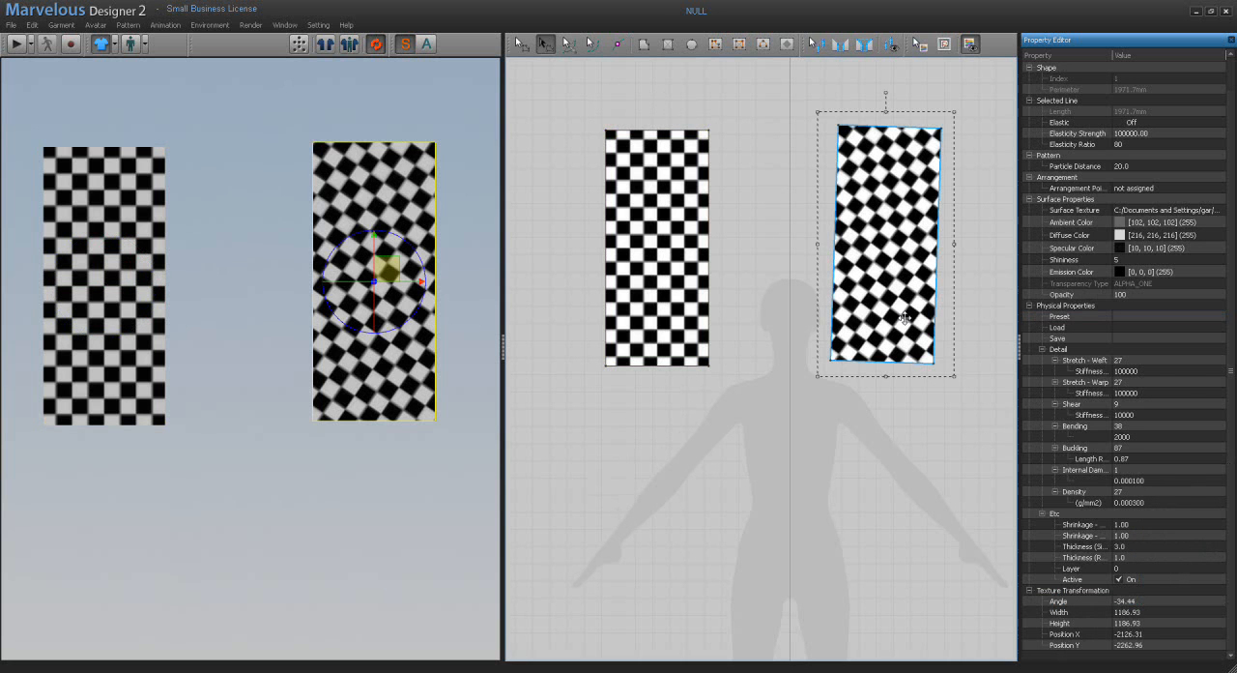
left_click(1127, 601)
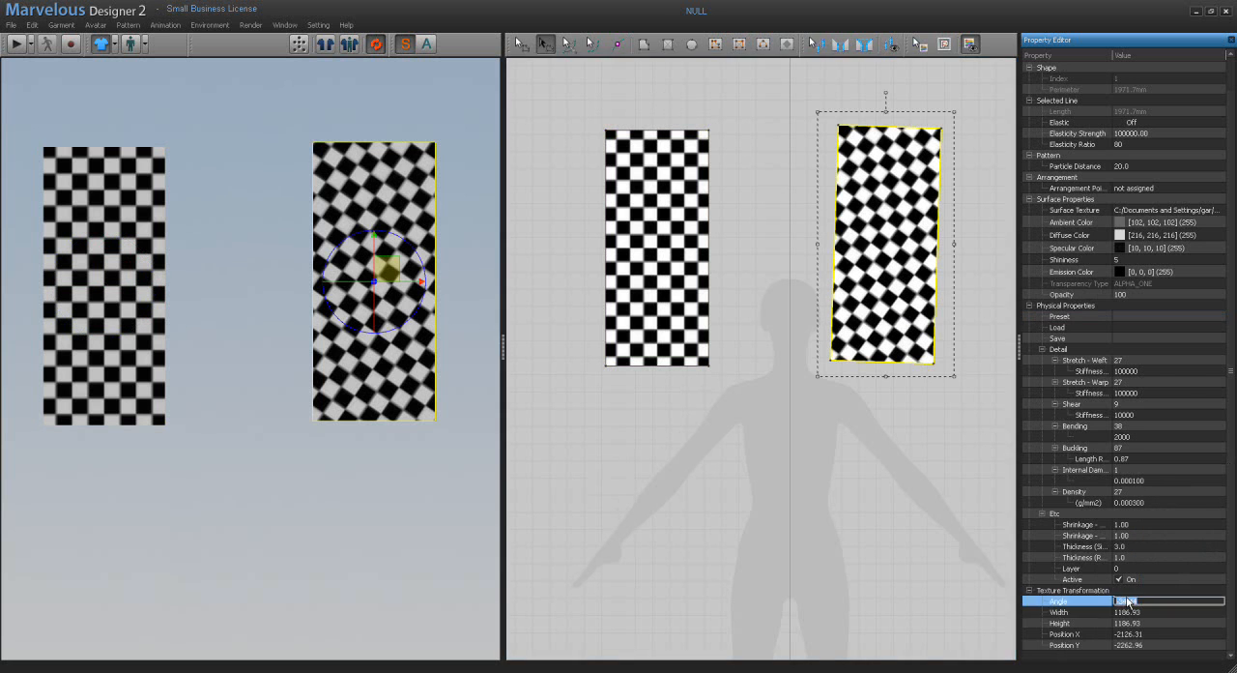
right_click(1127, 601)
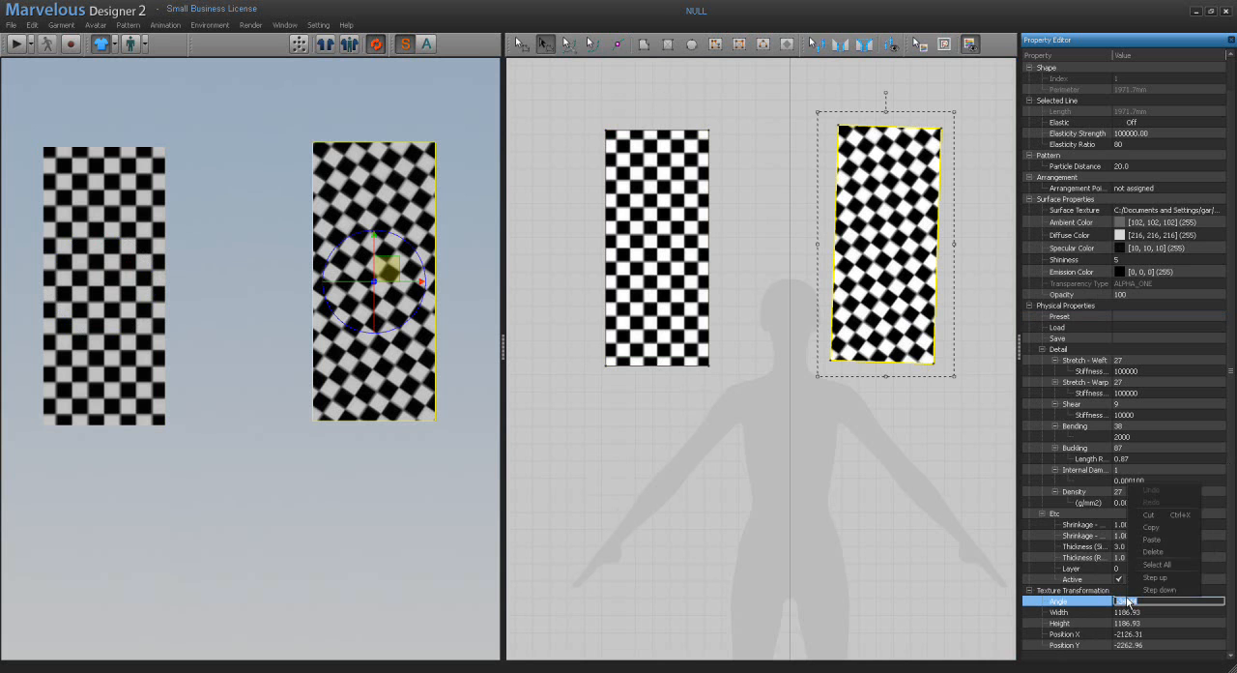
left_click(1147, 539)
key("Tab")
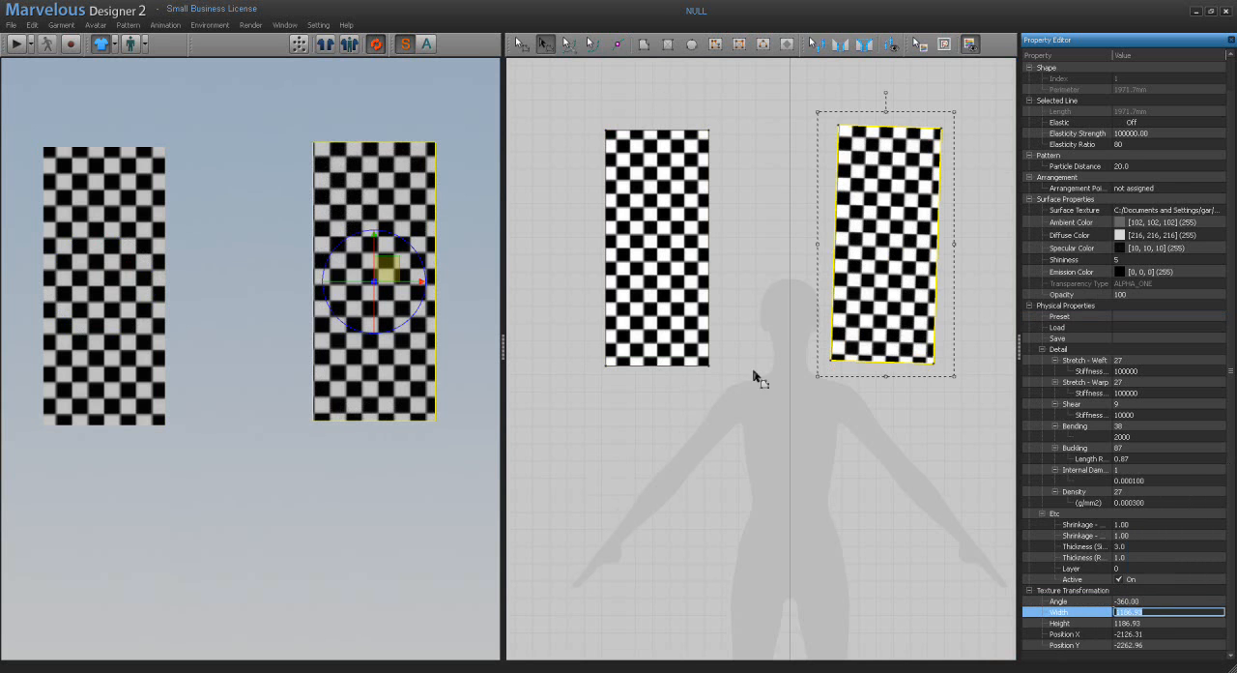
Step: Compare the texture width, height and position of both patterns and rotate the slightly tilted rectangle a little
left_click(676, 322)
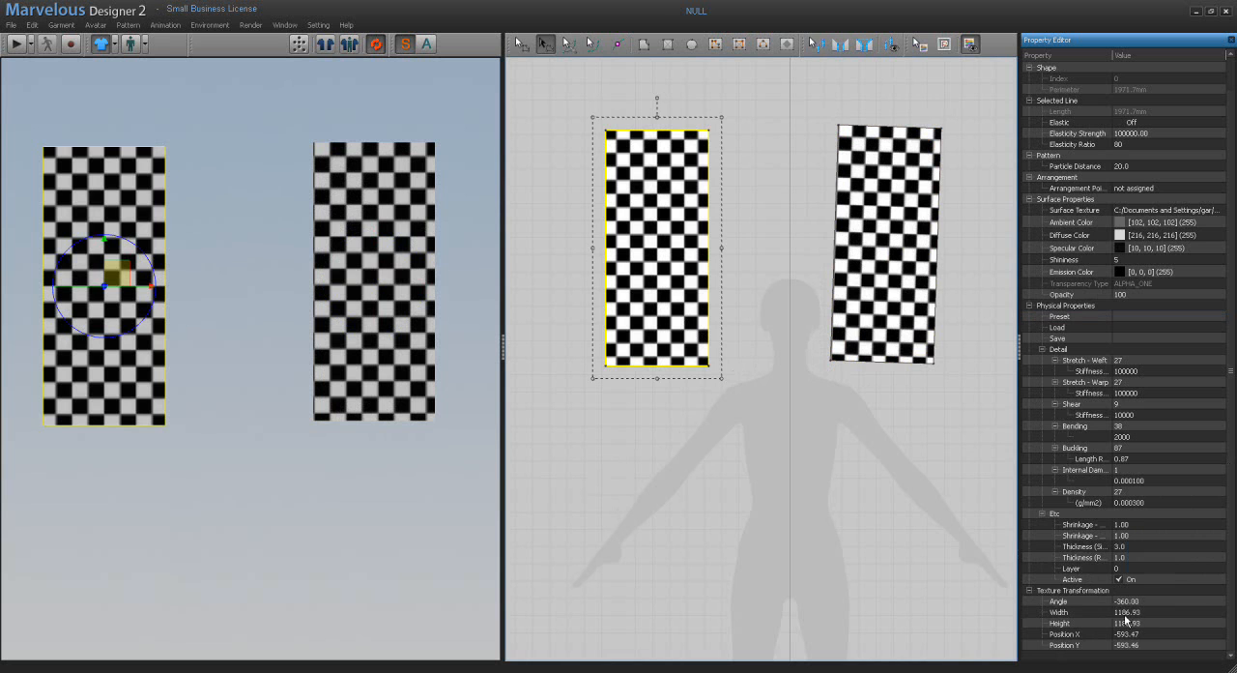
left_click(936, 251)
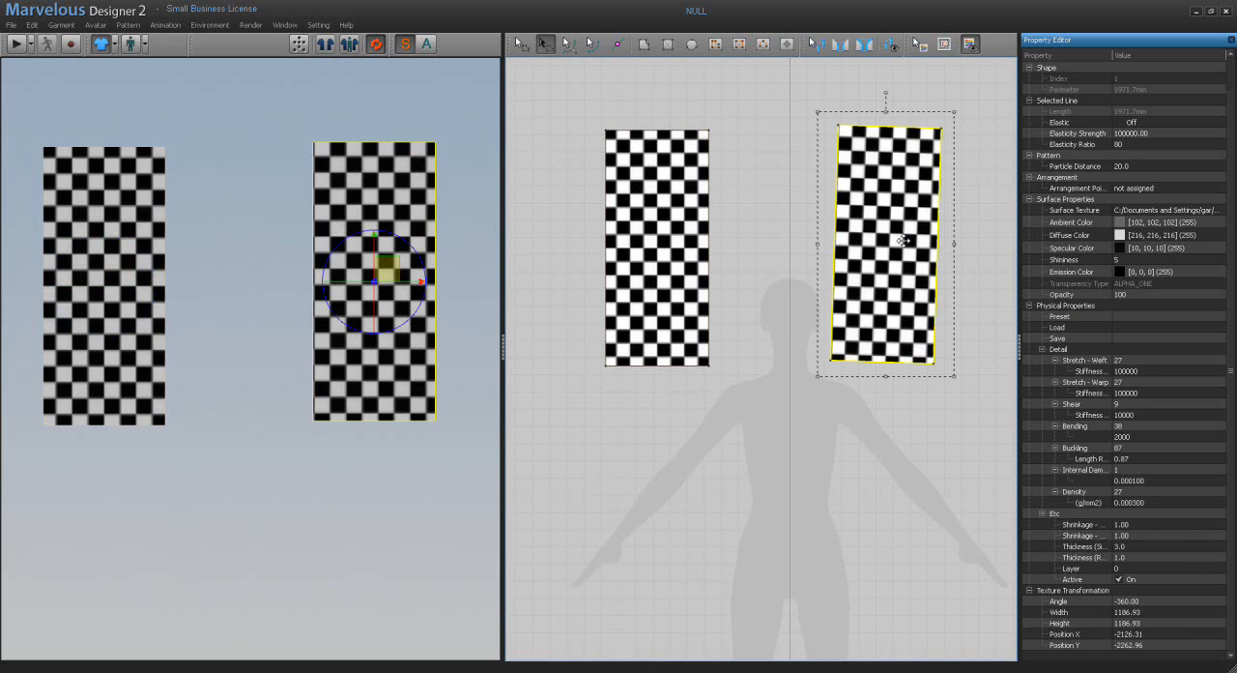
mouse_move(883, 94)
left_mouse_down()
mouse_move(873, 97)
mouse_move(885, 95)
left_mouse_up()
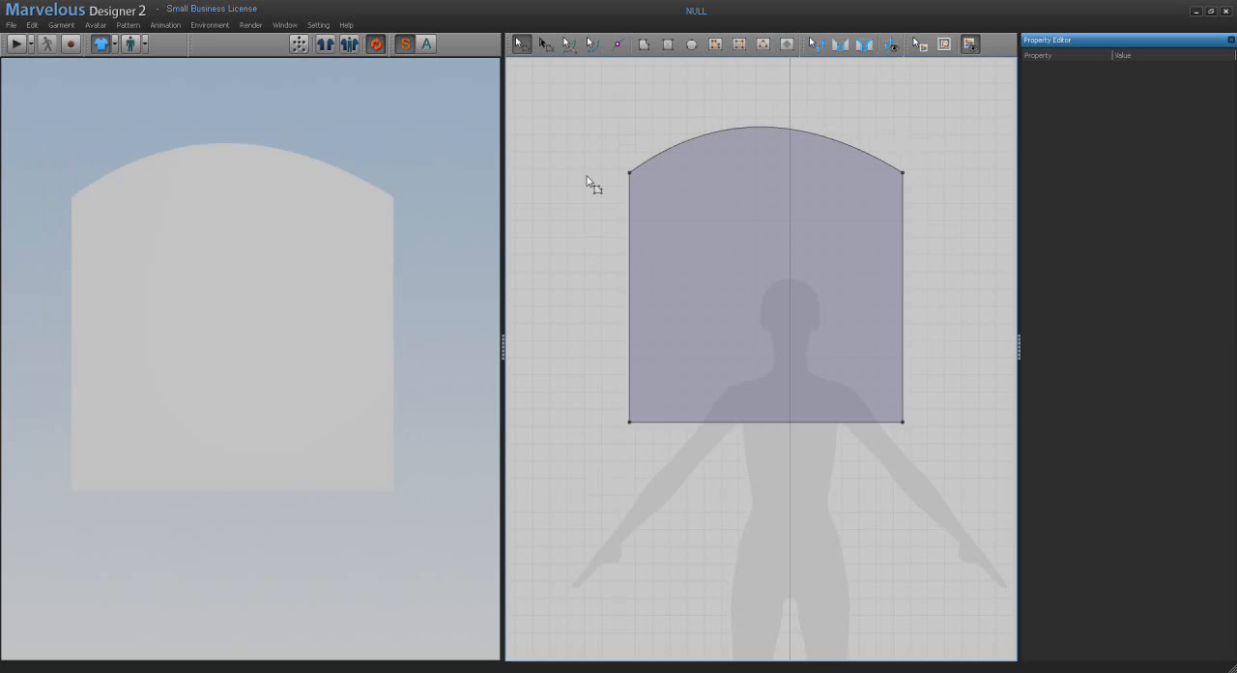
Step: Bend the arched pattern's top edge inward with the Edit Curvature tool, and pull it back up into a bulge skewed toward the left corner
left_click(568, 45)
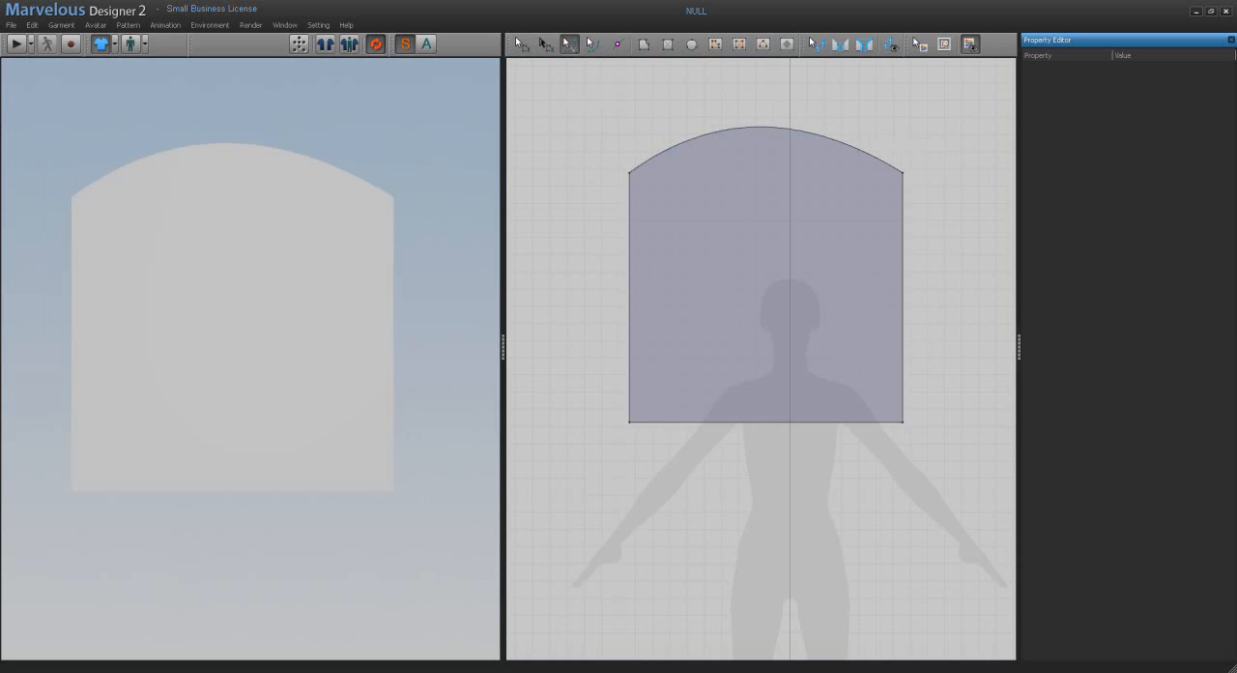
left_click(758, 133)
left_click_drag(758, 132, 755, 313)
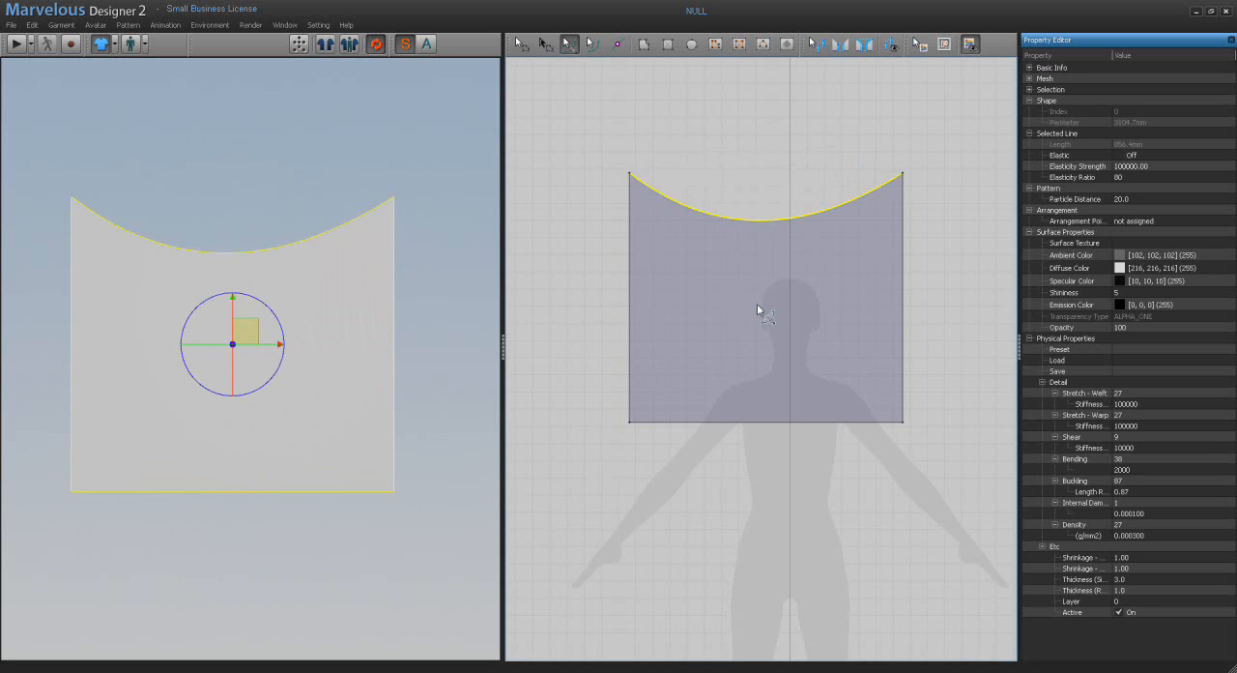
left_click_drag(782, 106, 596, 81)
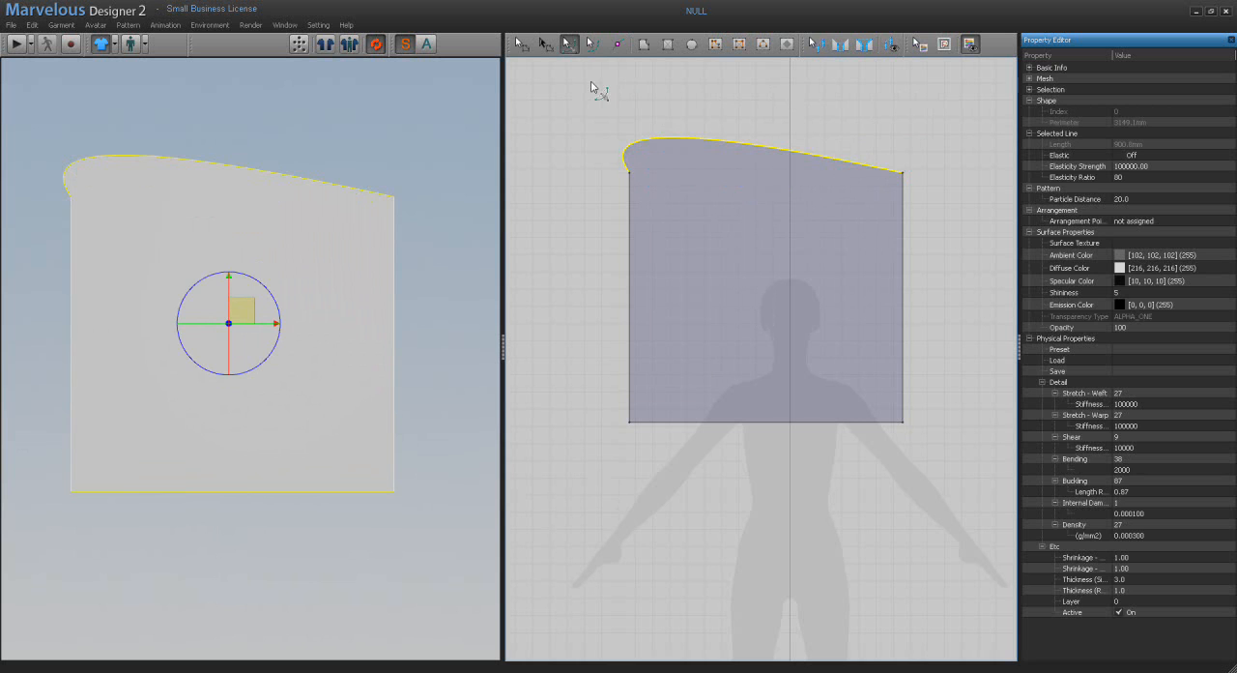
Step: Curve the pattern's straight left edge inward with the Edit Curvature tool
left_click(629, 292)
left_click_drag(629, 292, 745, 294)
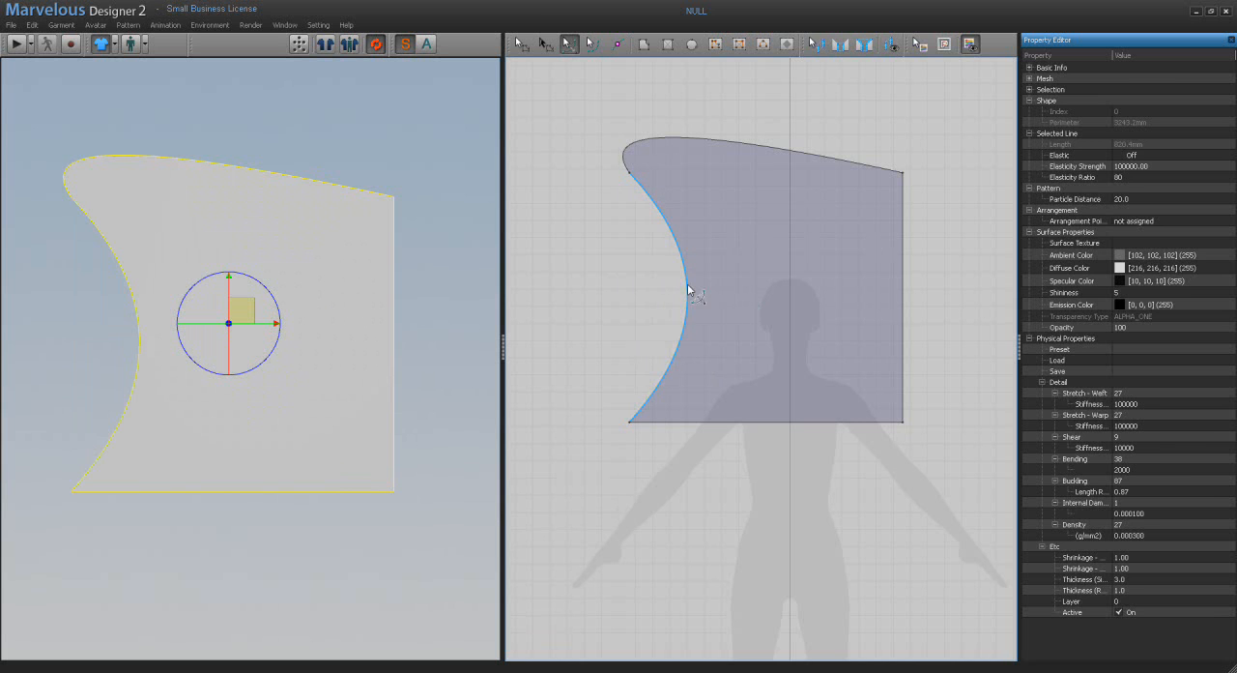
Step: Bulge the pattern's left, right and bottom edges outward with the Edit Curvature tool, and adjust the top edge's curve
left_click_drag(687, 283, 494, 302)
left_click(720, 146)
left_click_drag(720, 145, 809, 142)
left_click_drag(905, 281, 982, 292)
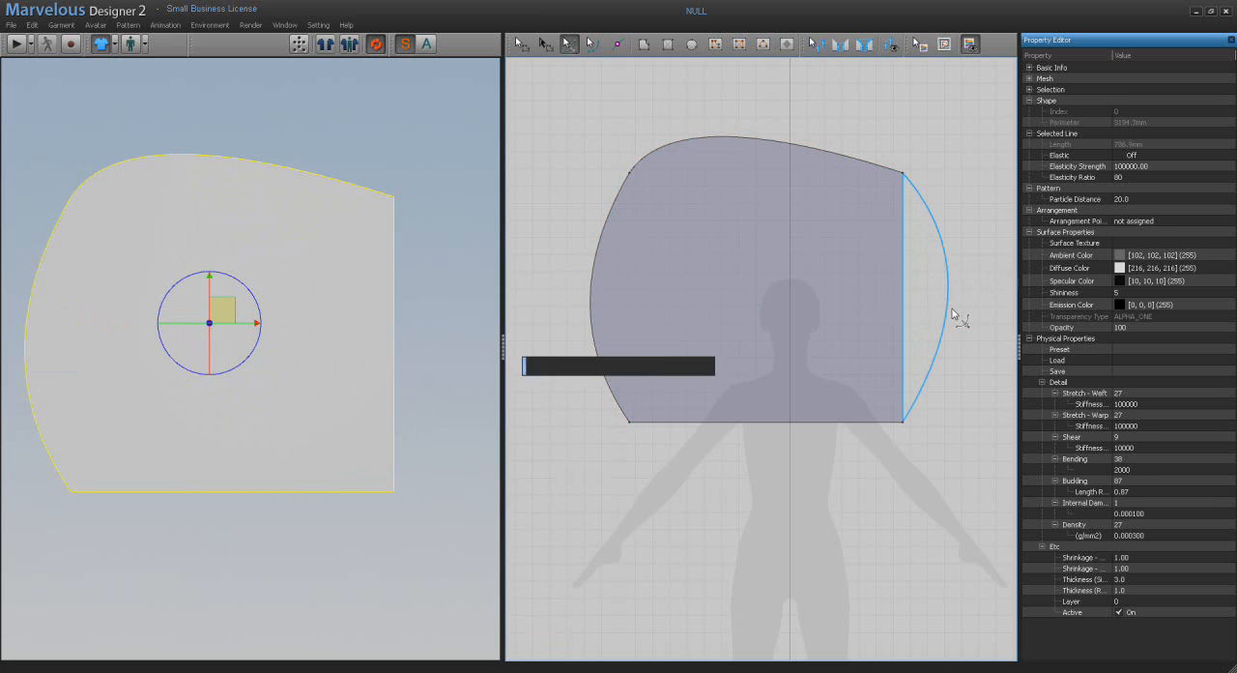
left_click_drag(781, 431, 766, 540)
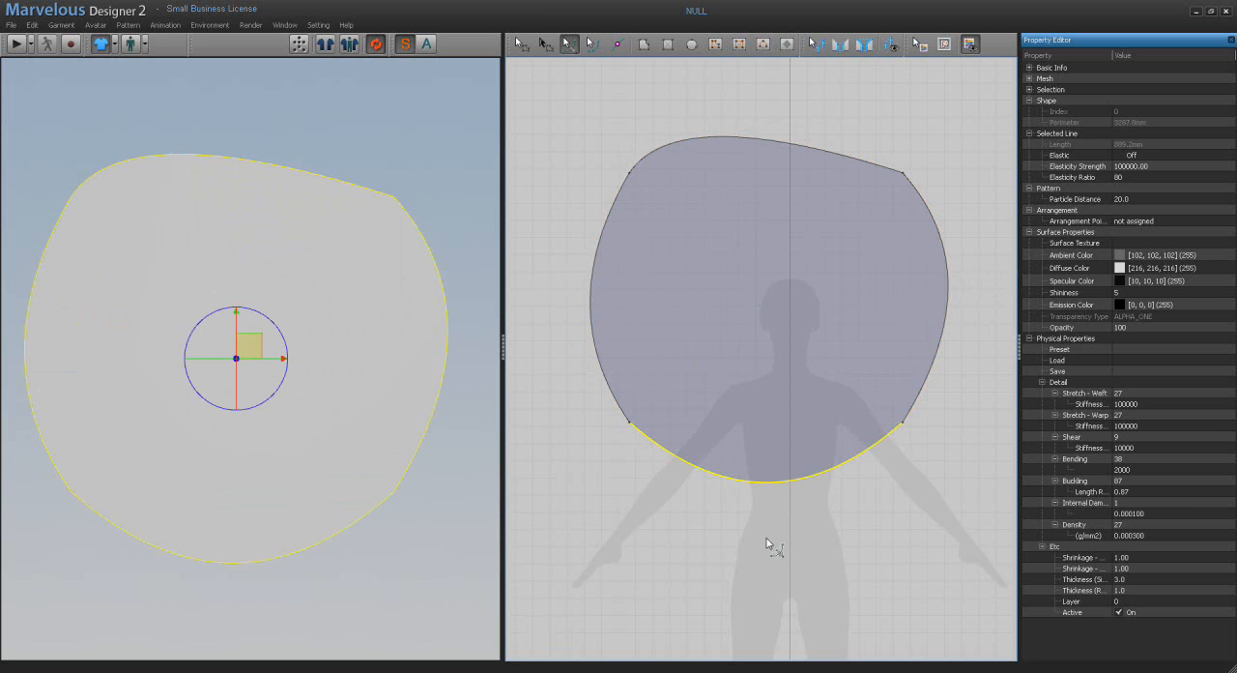
Step: Delete the pattern's upper right corner point and pull the resulting diagonal edge outward with the Edit Curvature tool
left_click(522, 44)
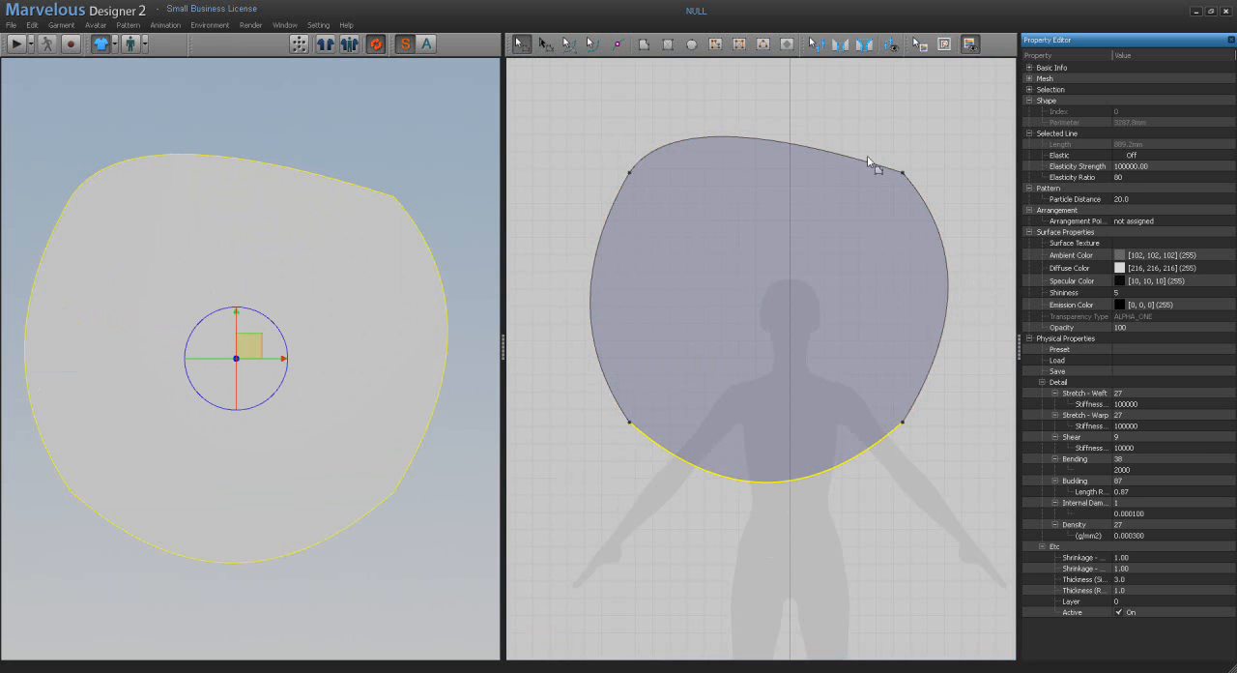
left_click(904, 176)
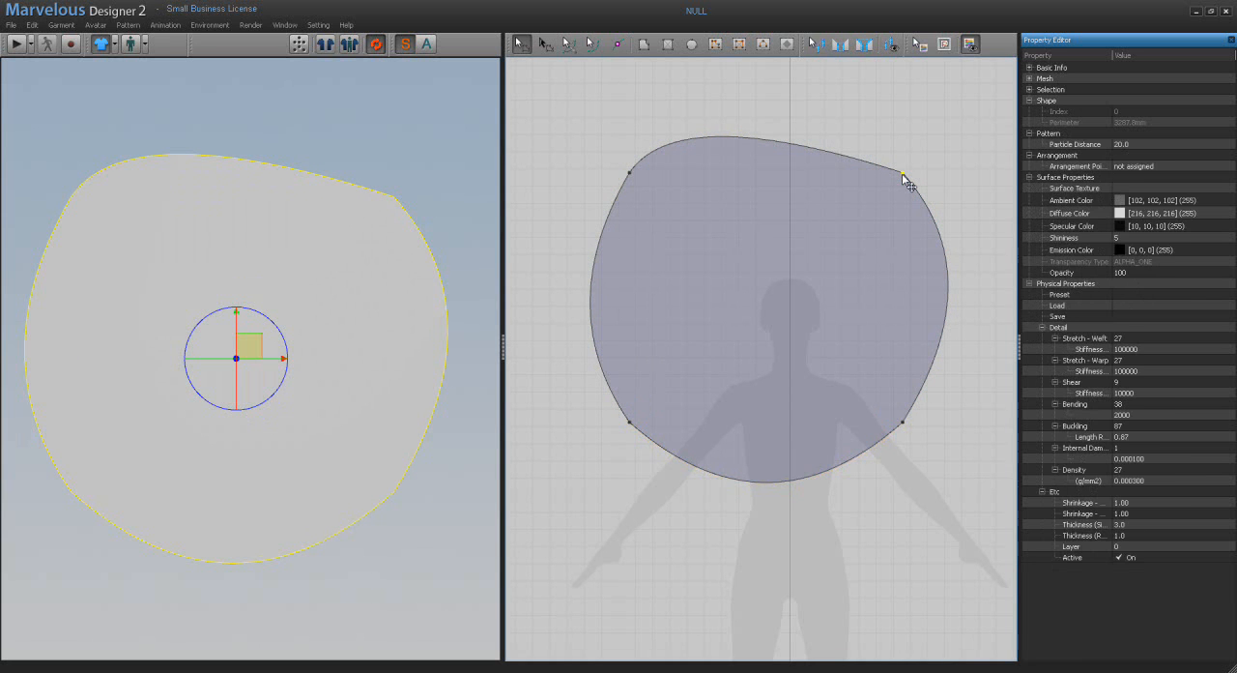
key("Delete")
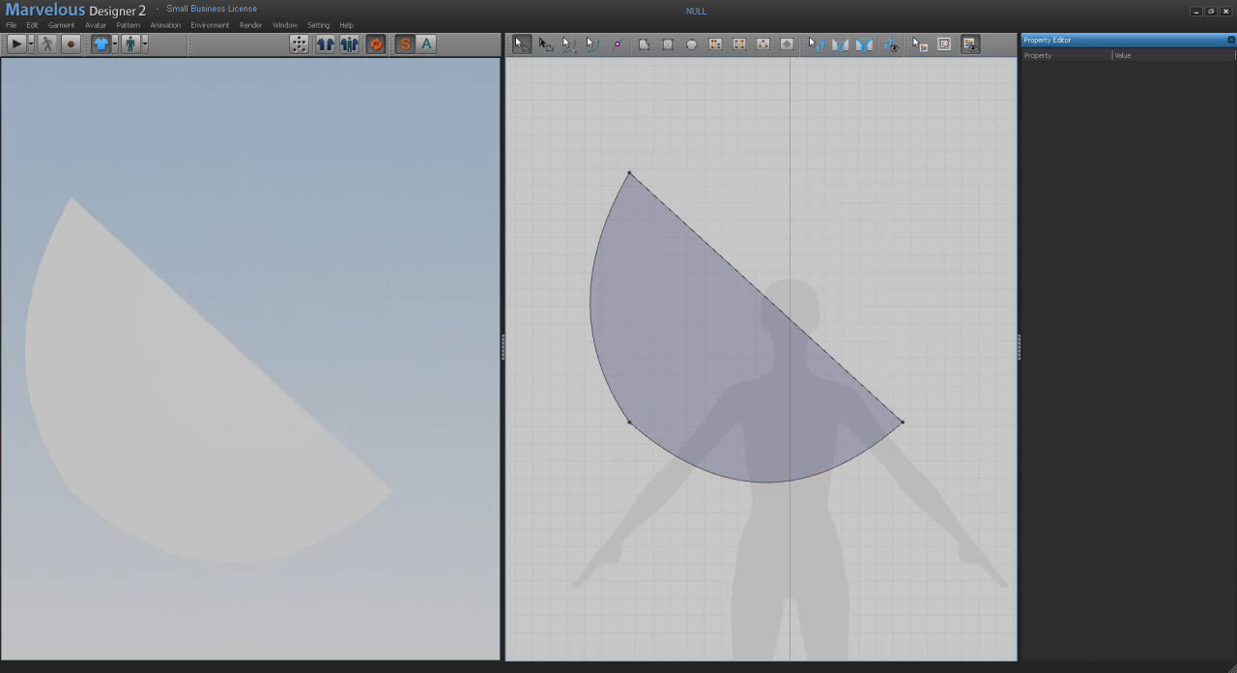
left_click(573, 42)
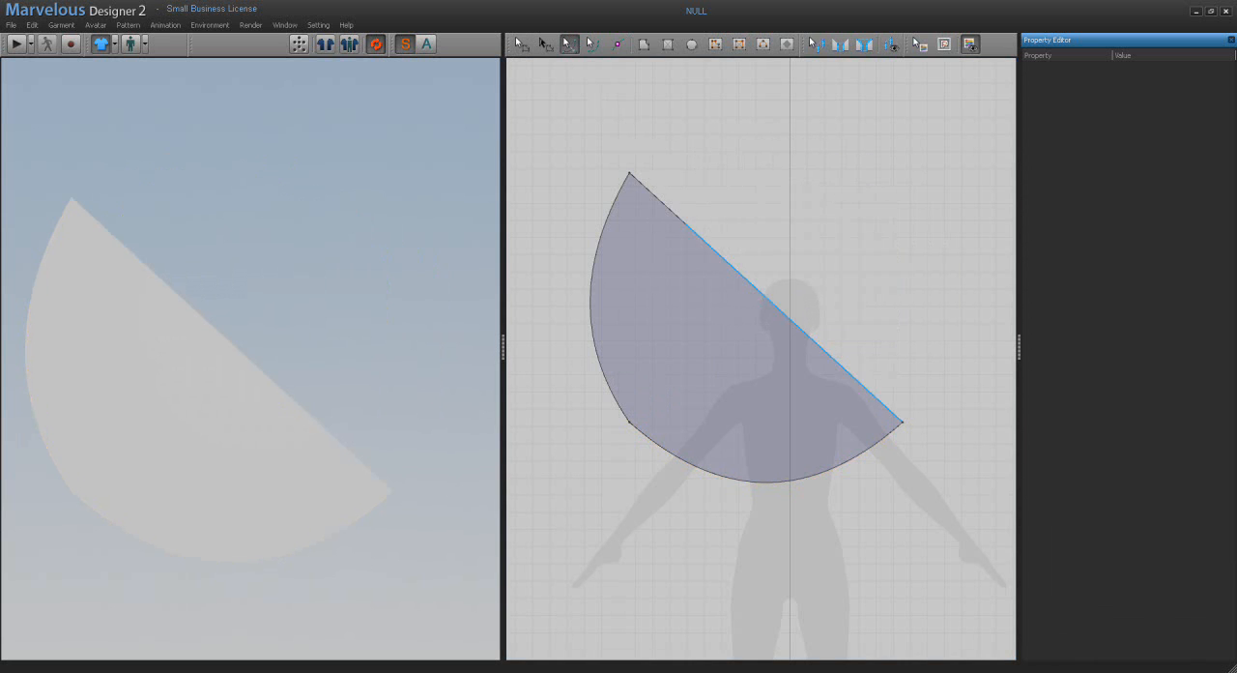
left_click_drag(761, 291, 1030, 55)
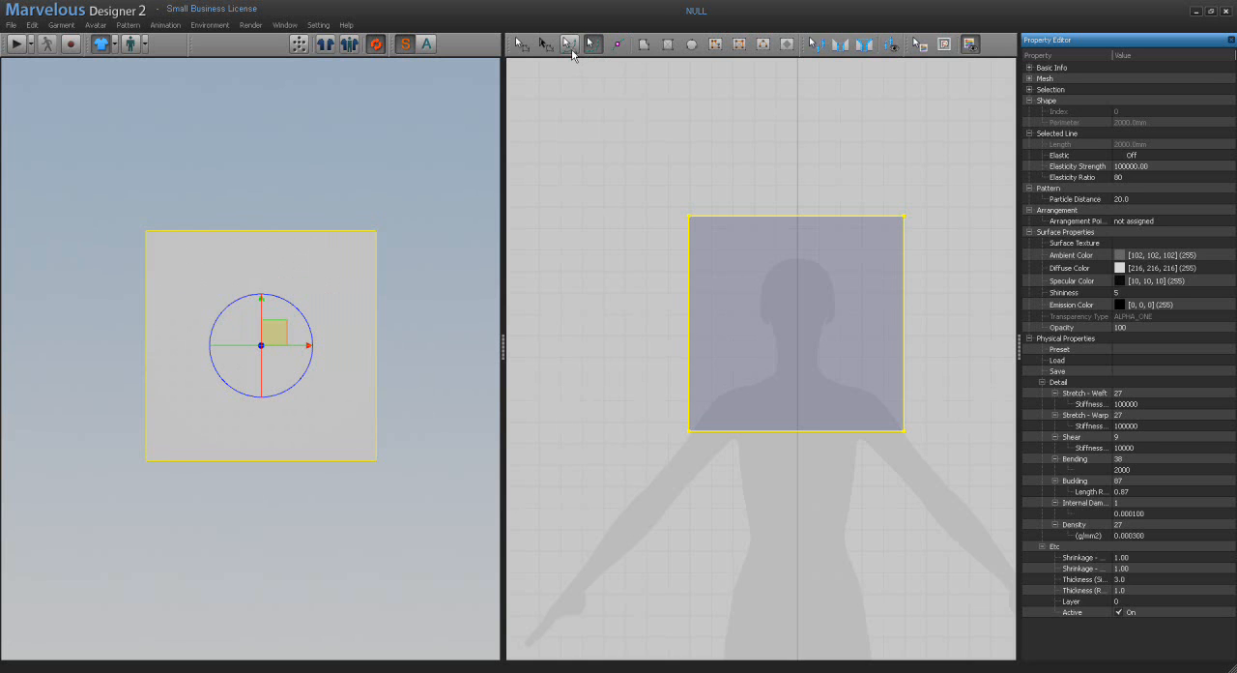
Step: Arch the square pattern's top edge upward with the Edit Curvature tool, and raise its curve control point slightly with the Edit Curve Point tool
left_click(571, 49)
left_click_drag(789, 222, 787, 166)
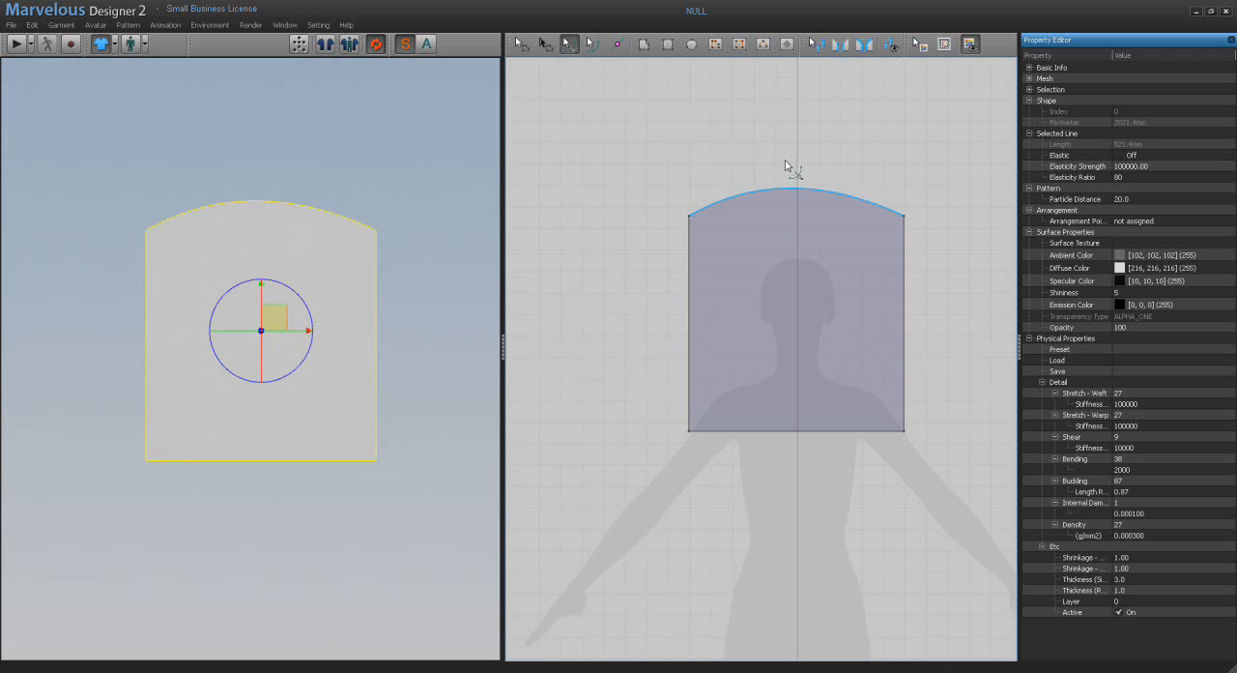
left_click(595, 51)
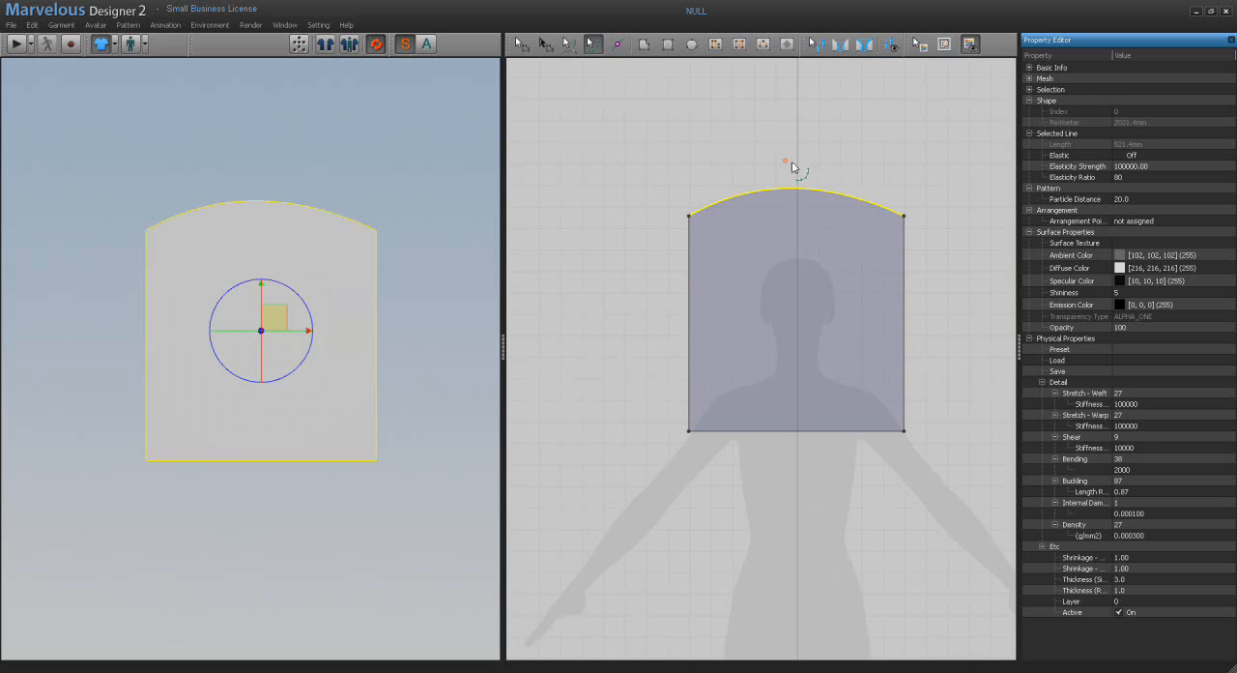
mouse_move(788, 164)
left_mouse_down()
mouse_move(793, 126)
mouse_move(841, 143)
mouse_move(851, 133)
mouse_move(720, 138)
mouse_move(801, 144)
mouse_move(789, 149)
left_mouse_up()
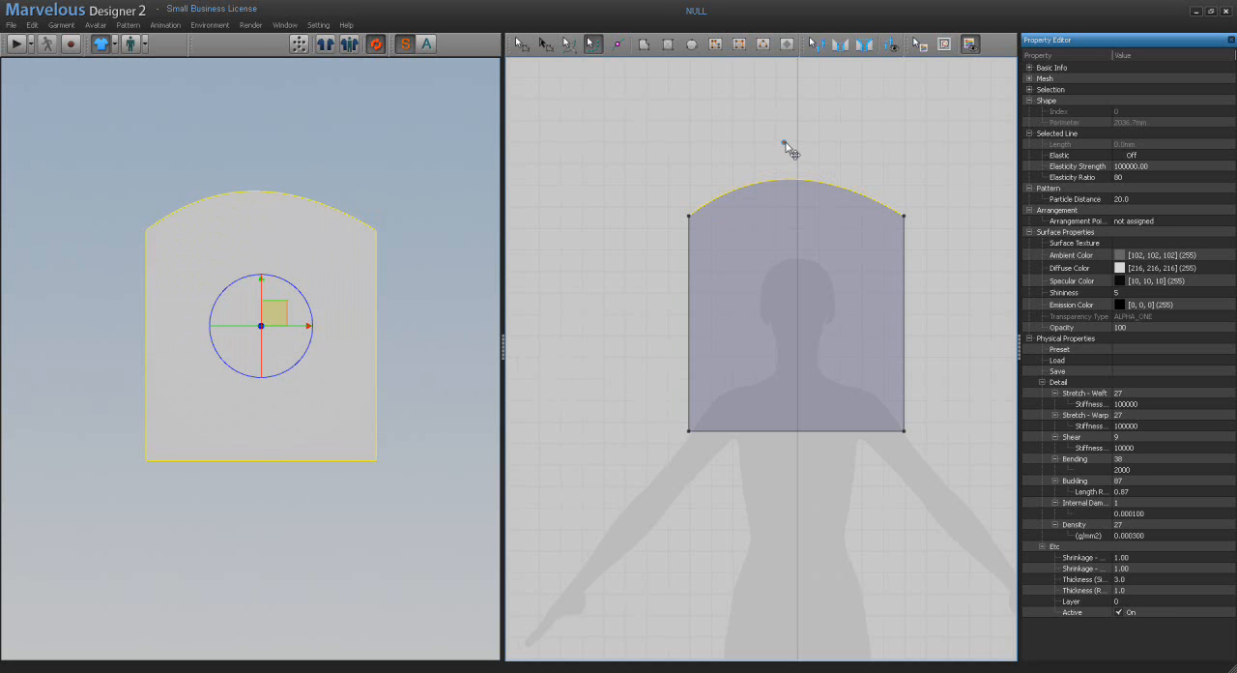
Step: Add curve points near both ends and at the middle of the arched top edge, and pull the middle one up into a peak
left_click(593, 44)
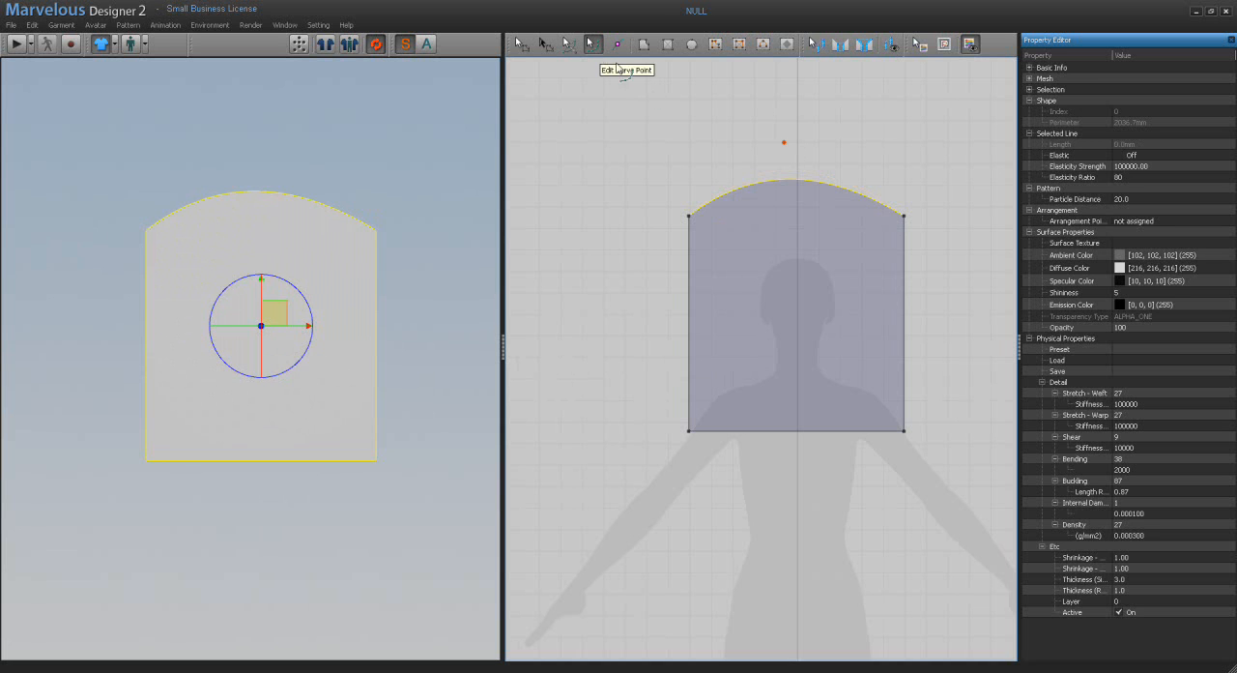
left_click(730, 192)
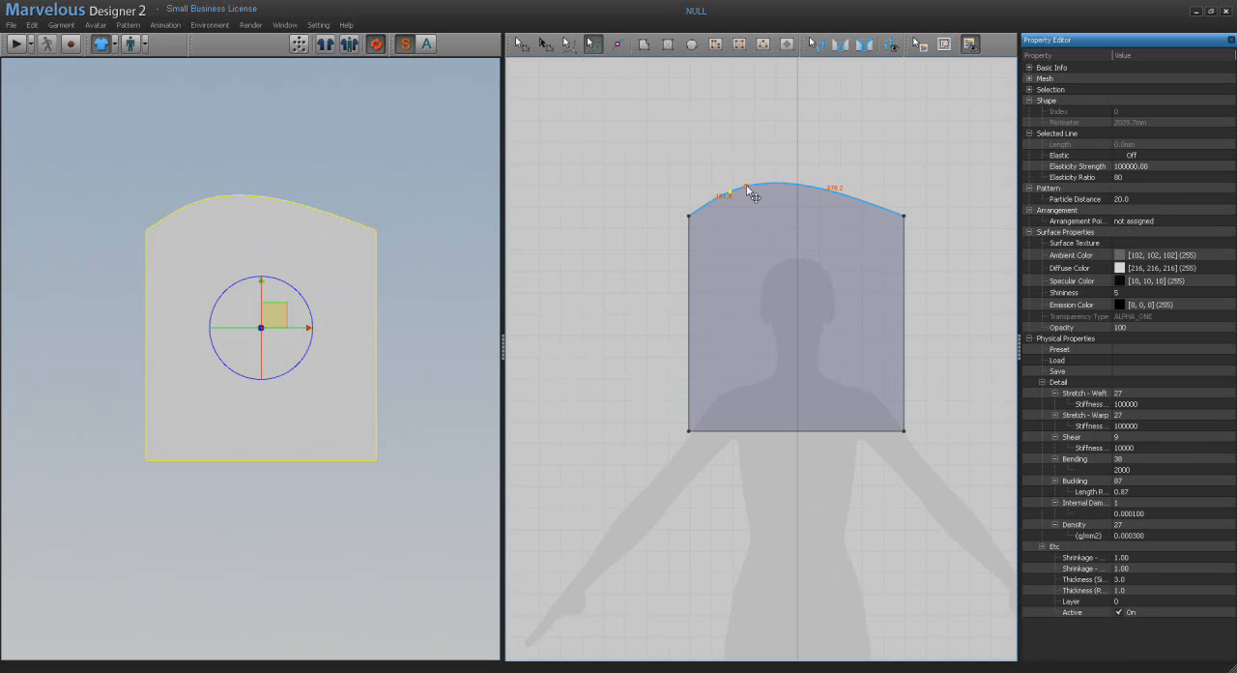
left_click(855, 200)
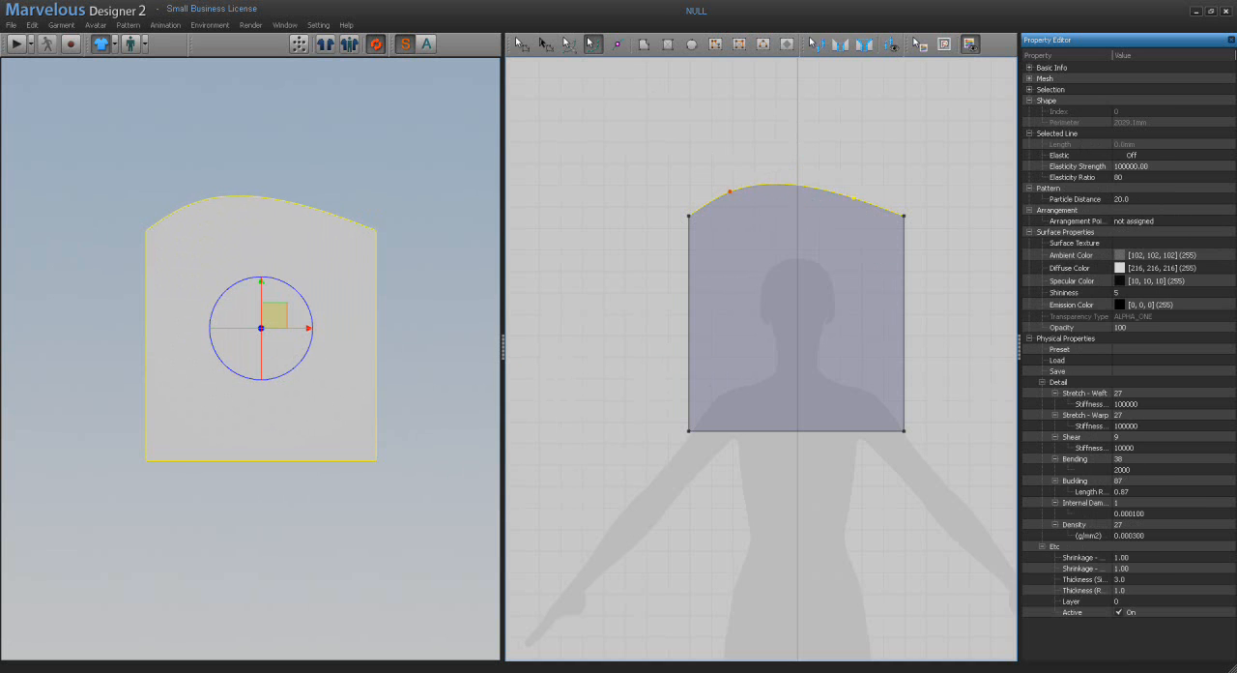
left_click(789, 185)
left_click_drag(789, 186, 792, 129)
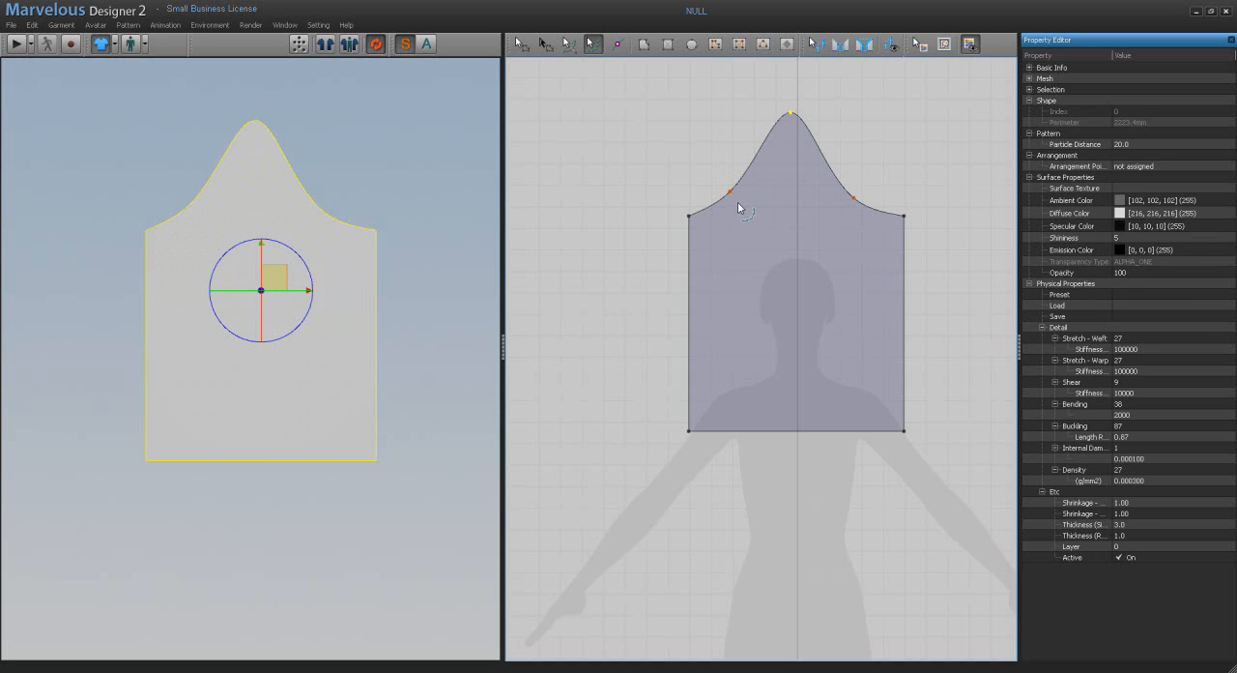
Step: Add a curve point midway along the pattern's left edge and pull it outward into a rounded bulge
left_click(689, 217)
mouse_move(689, 217)
left_mouse_down()
mouse_move(731, 248)
mouse_move(668, 204)
mouse_move(688, 215)
left_mouse_up()
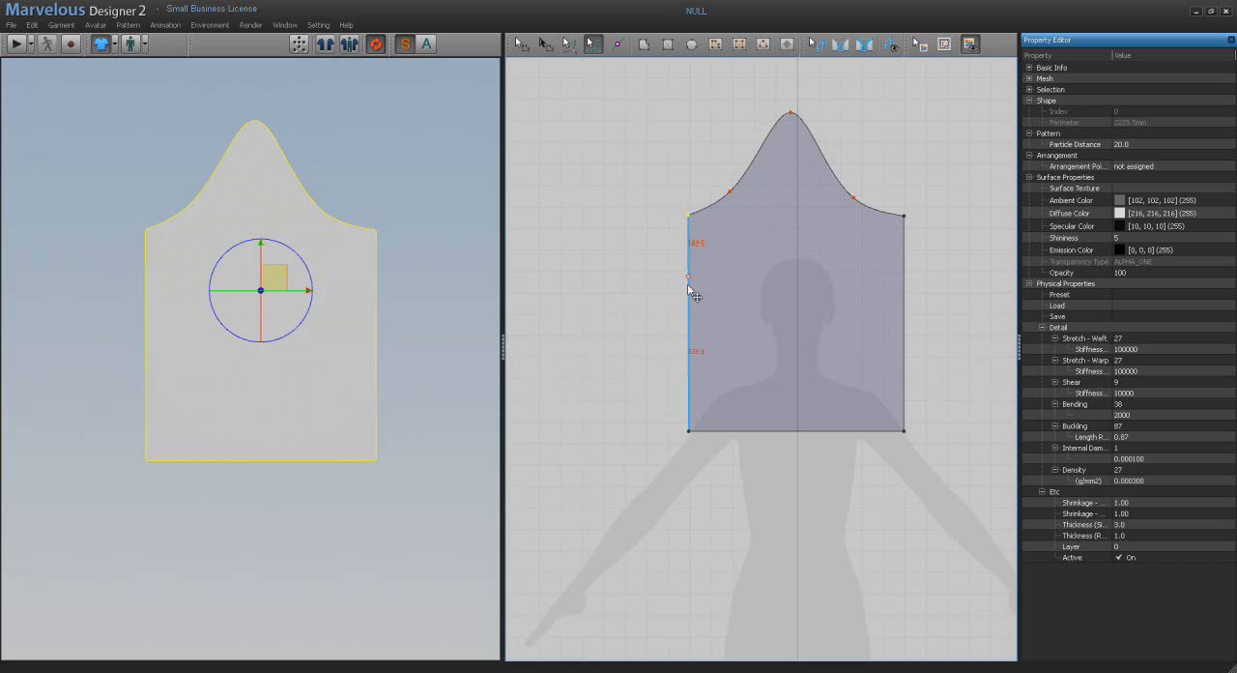
left_click_drag(696, 326, 619, 319)
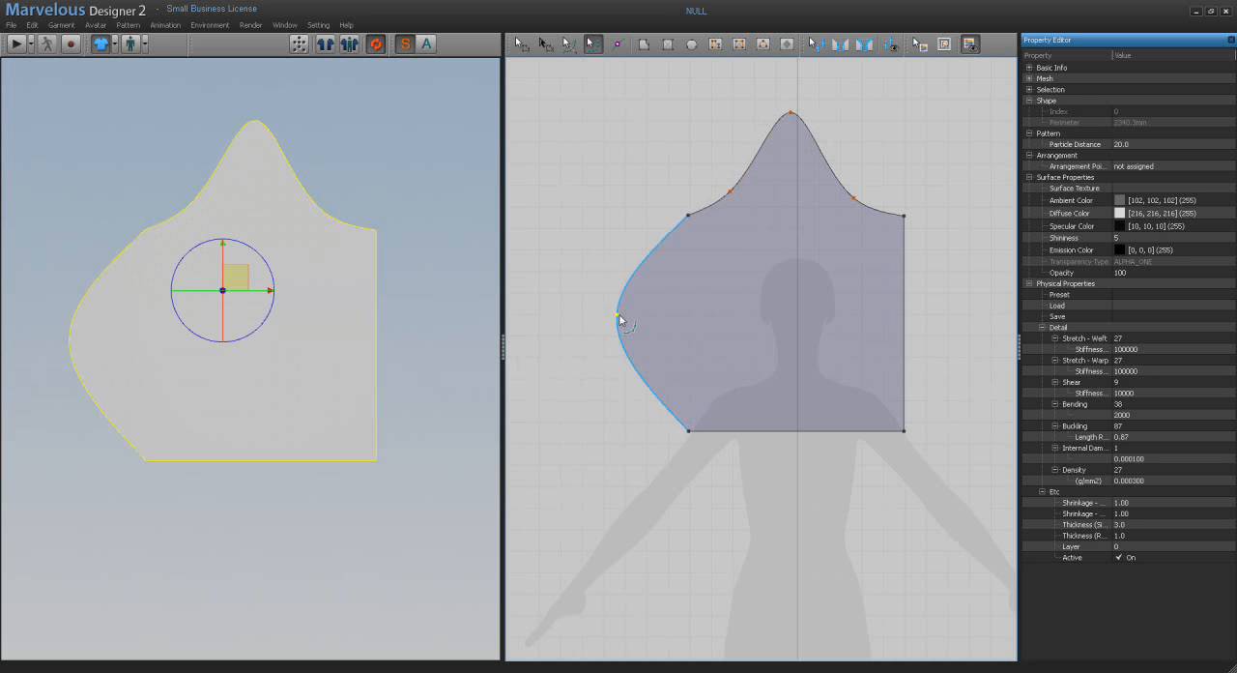
Step: Delete the curve point at the top edge's peak
left_click(792, 116)
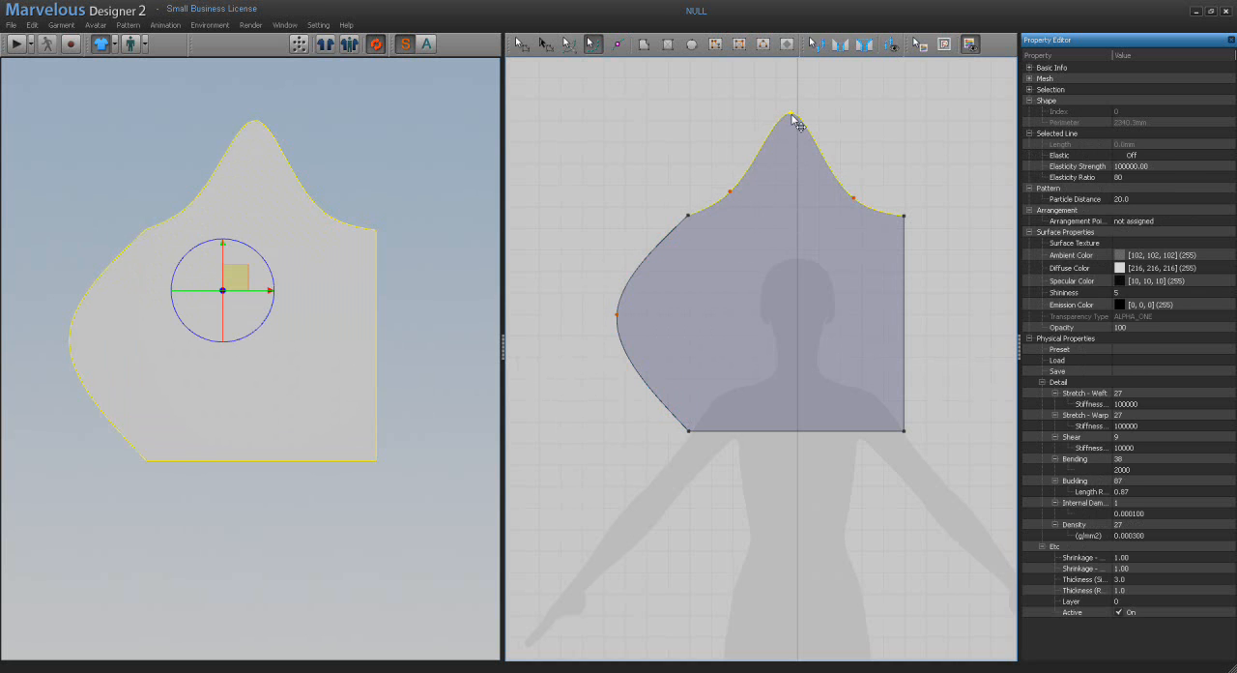
key("Delete")
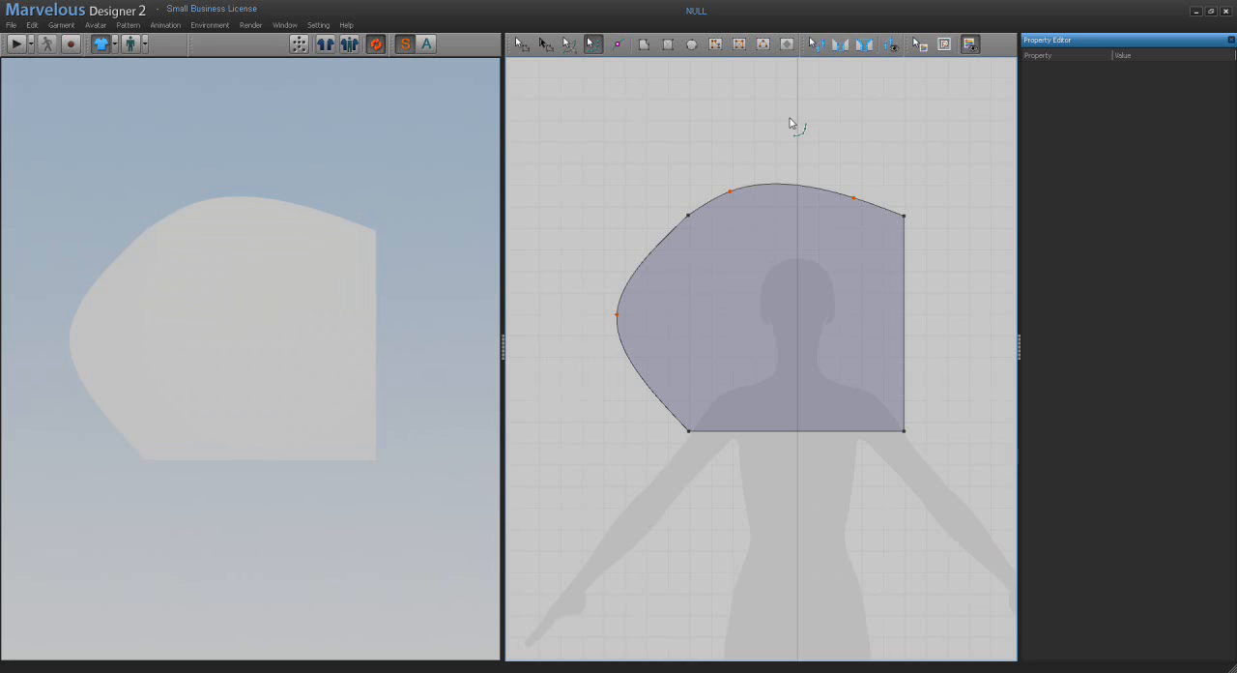
left_click(569, 44)
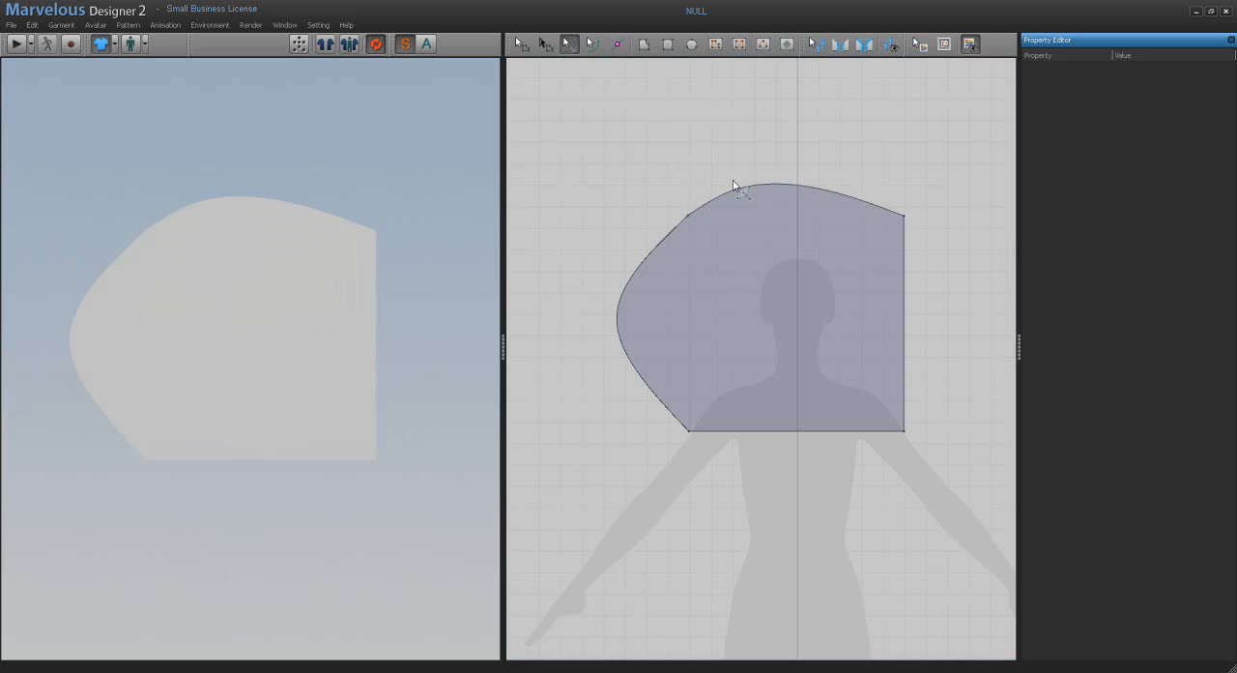
left_click(595, 48)
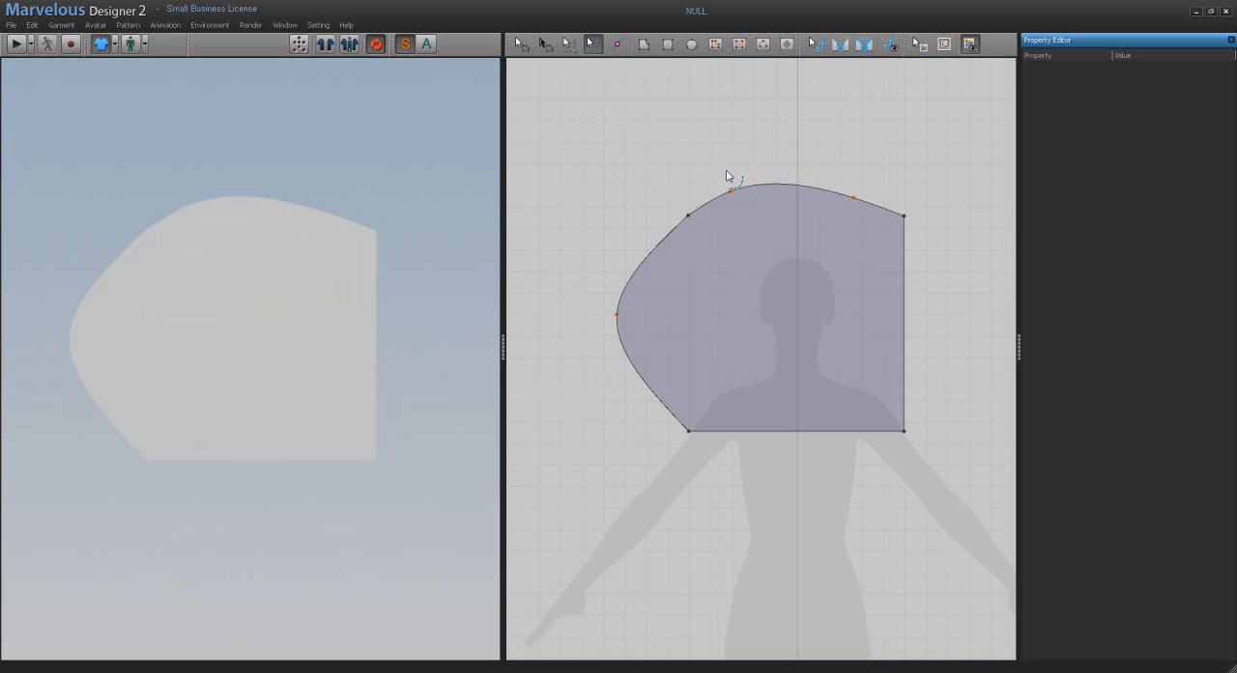
Step: Pull the top edge's left curve point upward and delete its right curve point
left_click_drag(731, 199, 737, 135)
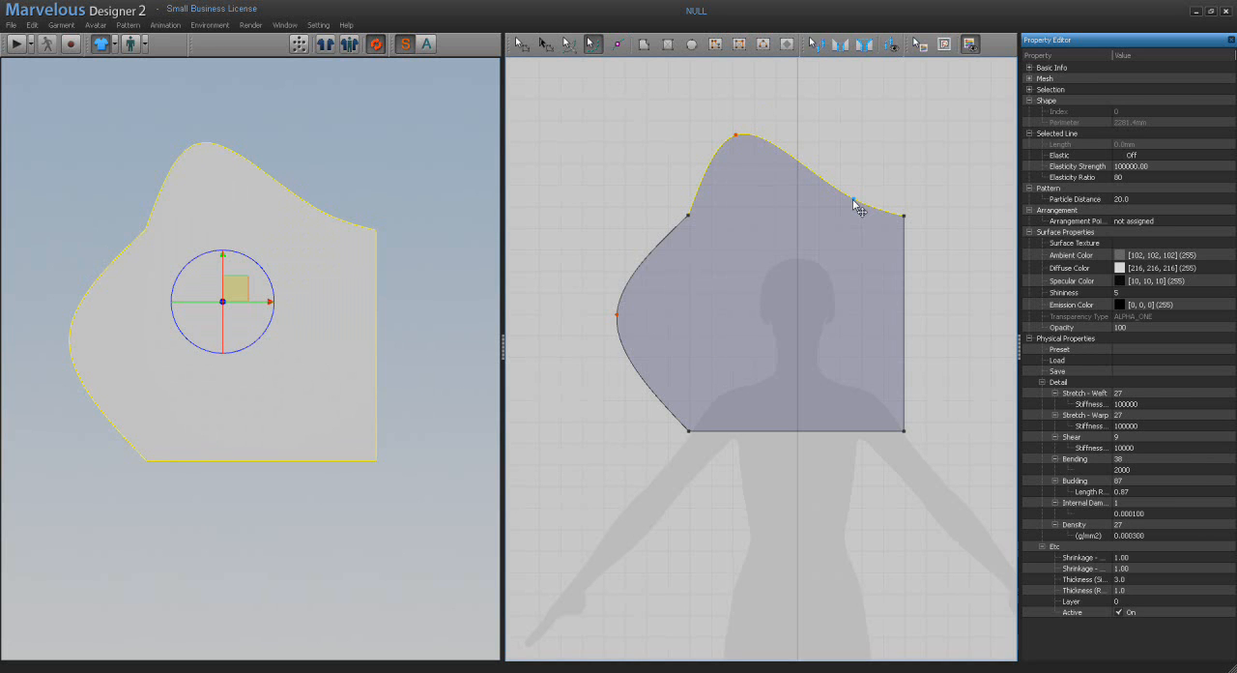
key("Escape")
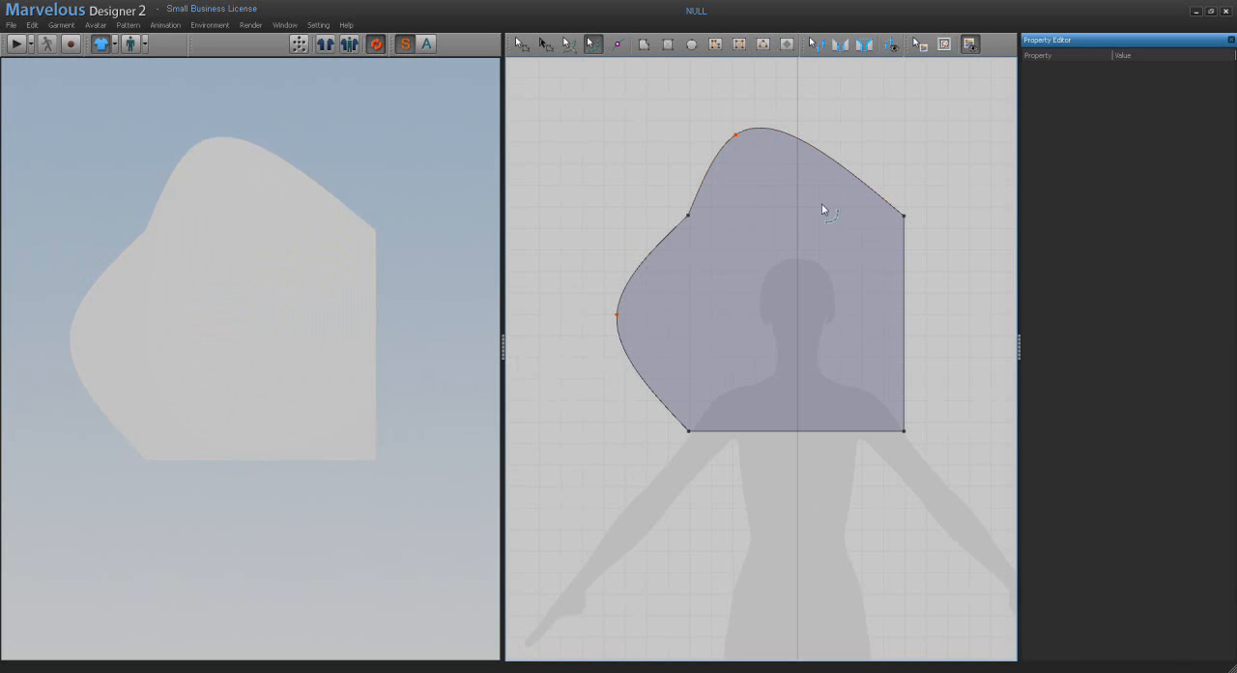
Step: Move the lower right corner slightly down and outward, and try bulging the right edge outward with a curve point before undoing that bulge
left_click(689, 222)
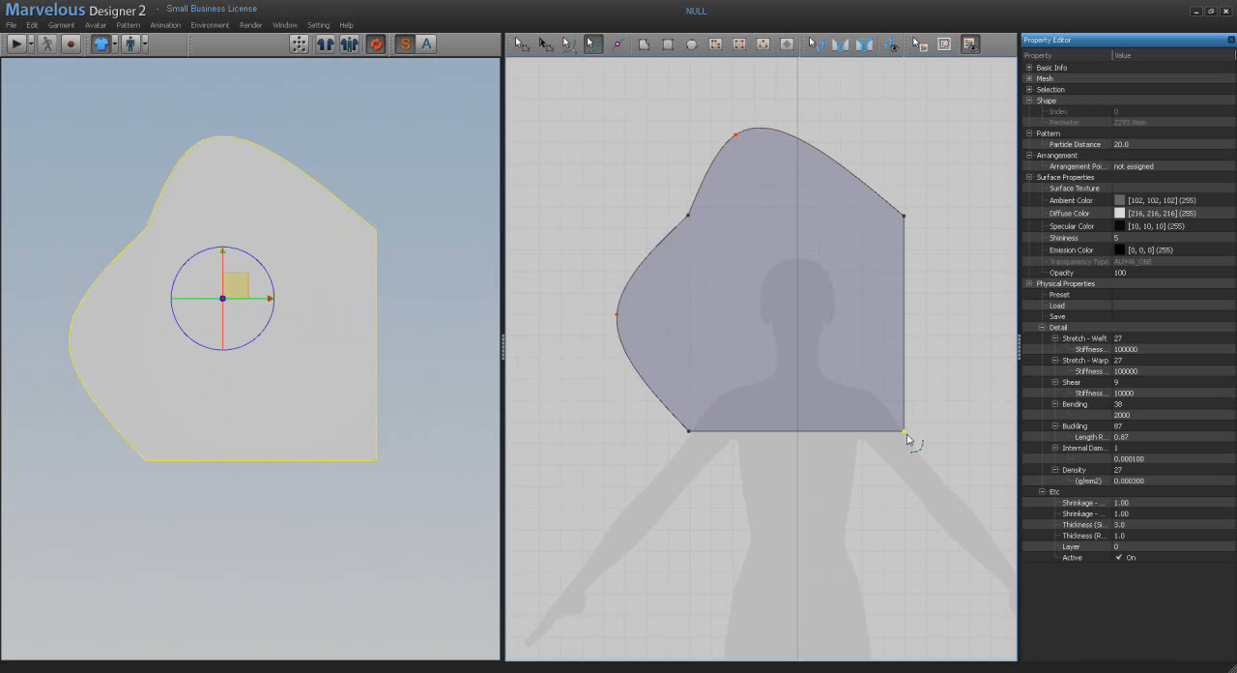
left_click_drag(908, 438, 930, 458)
left_click_drag(911, 404, 945, 392)
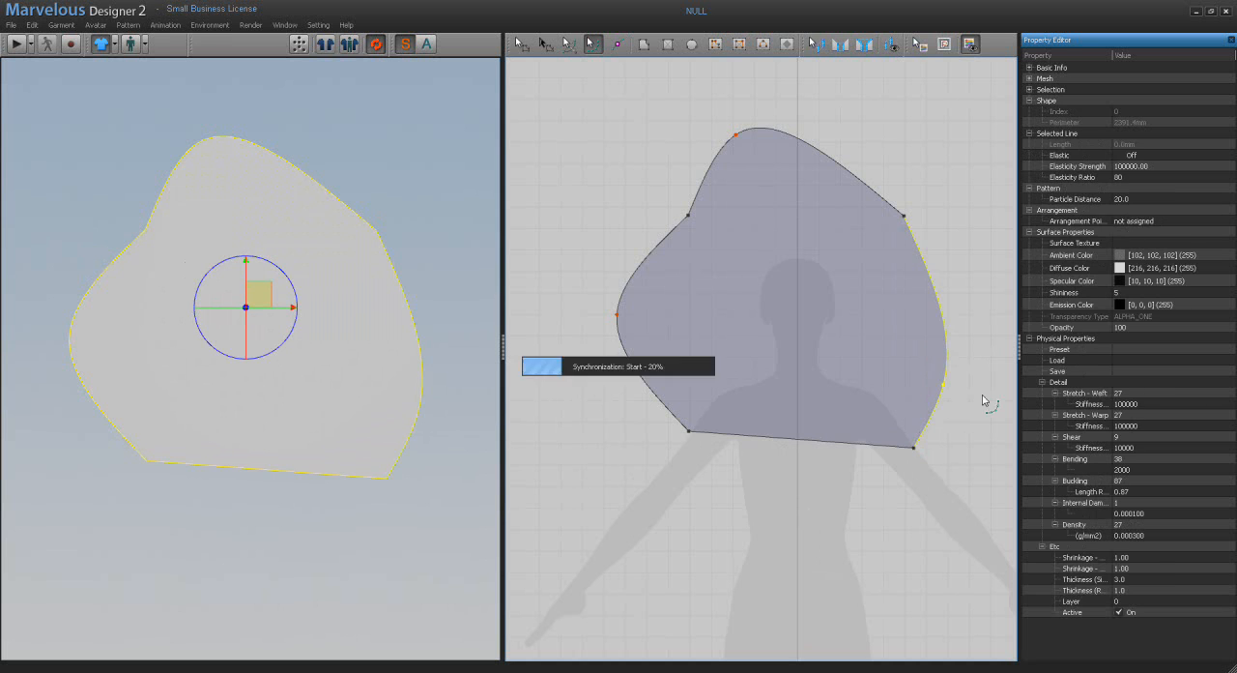
key("ctrl+z")
Step: Delete the pattern's lower right corner point so that a straight diagonal edge joins its neighbouring corners
left_click(914, 449)
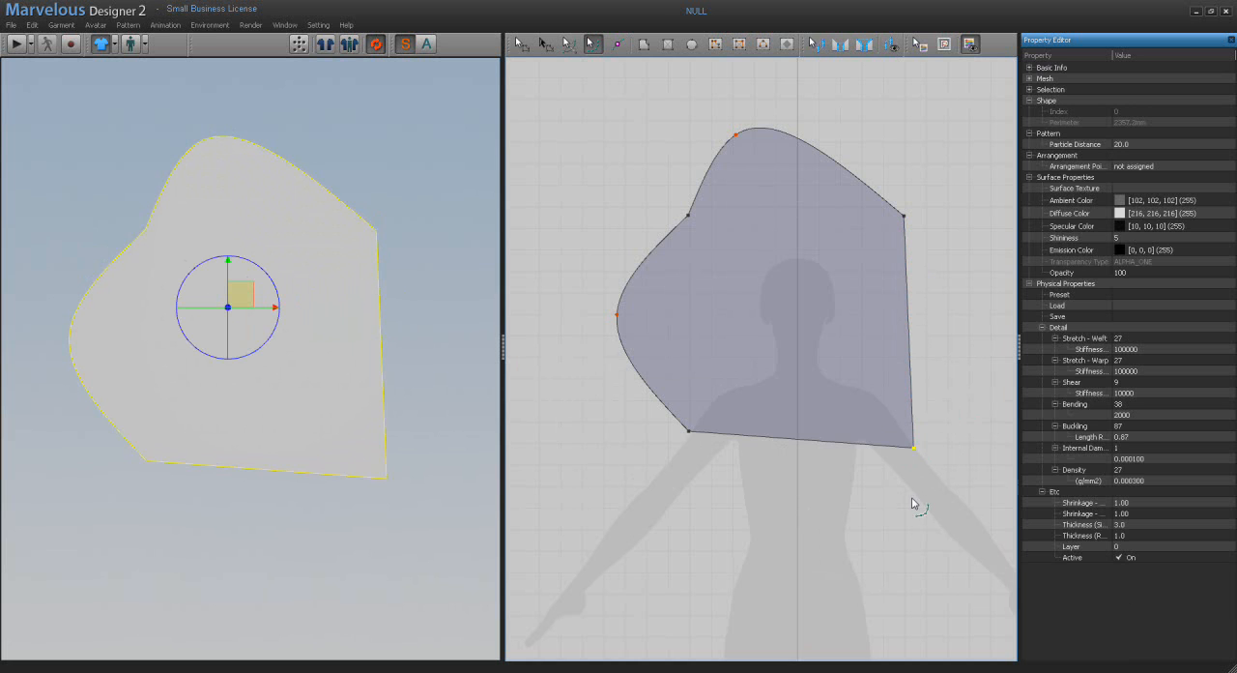
left_click(599, 448)
left_click(521, 49)
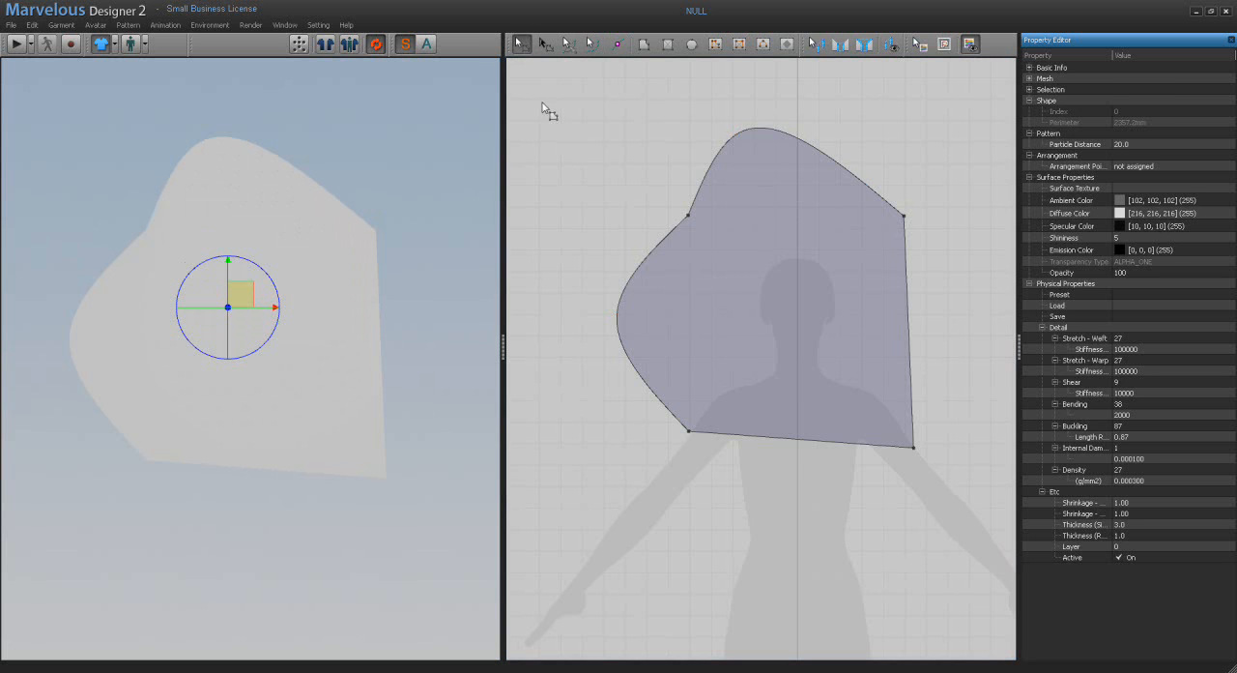
left_click(914, 448)
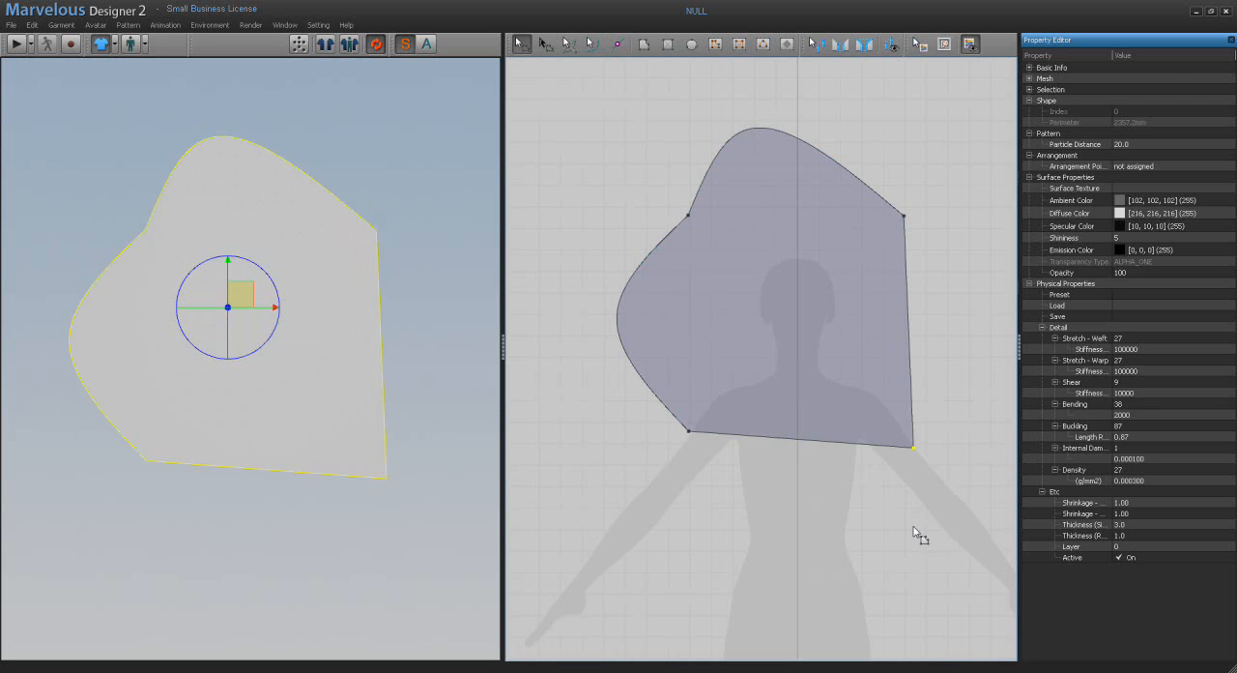
key("Delete")
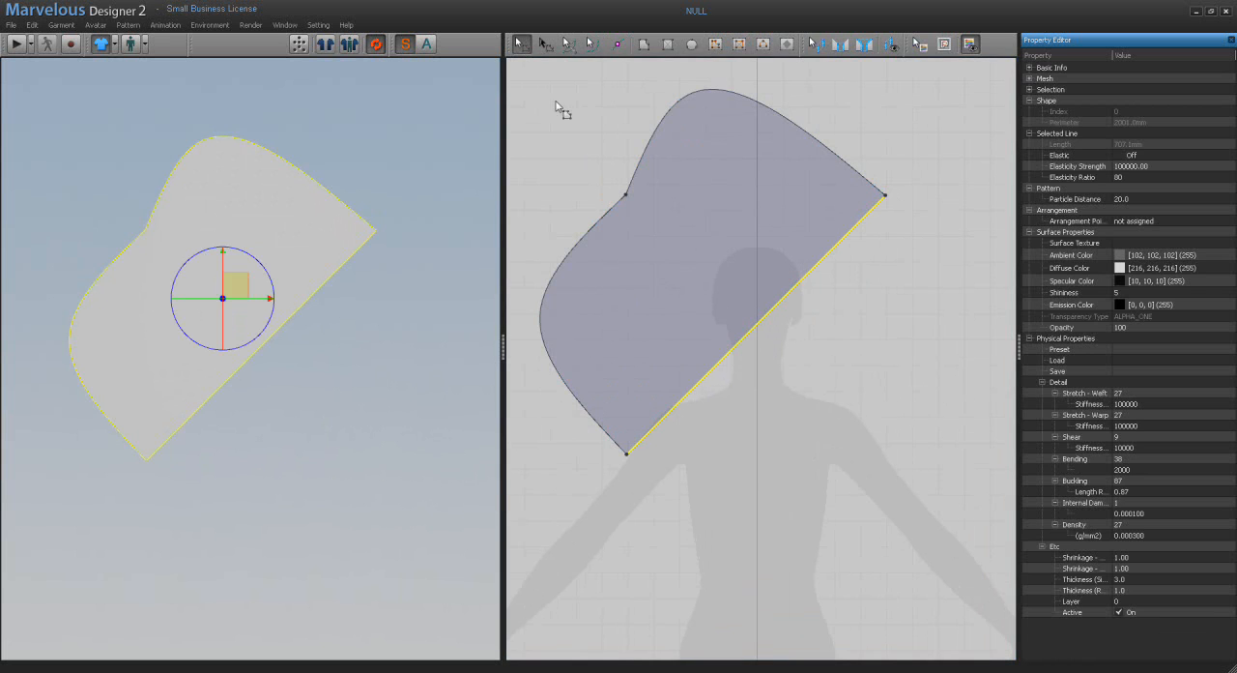
left_click(754, 399)
scroll(744, 411, "up", 6)
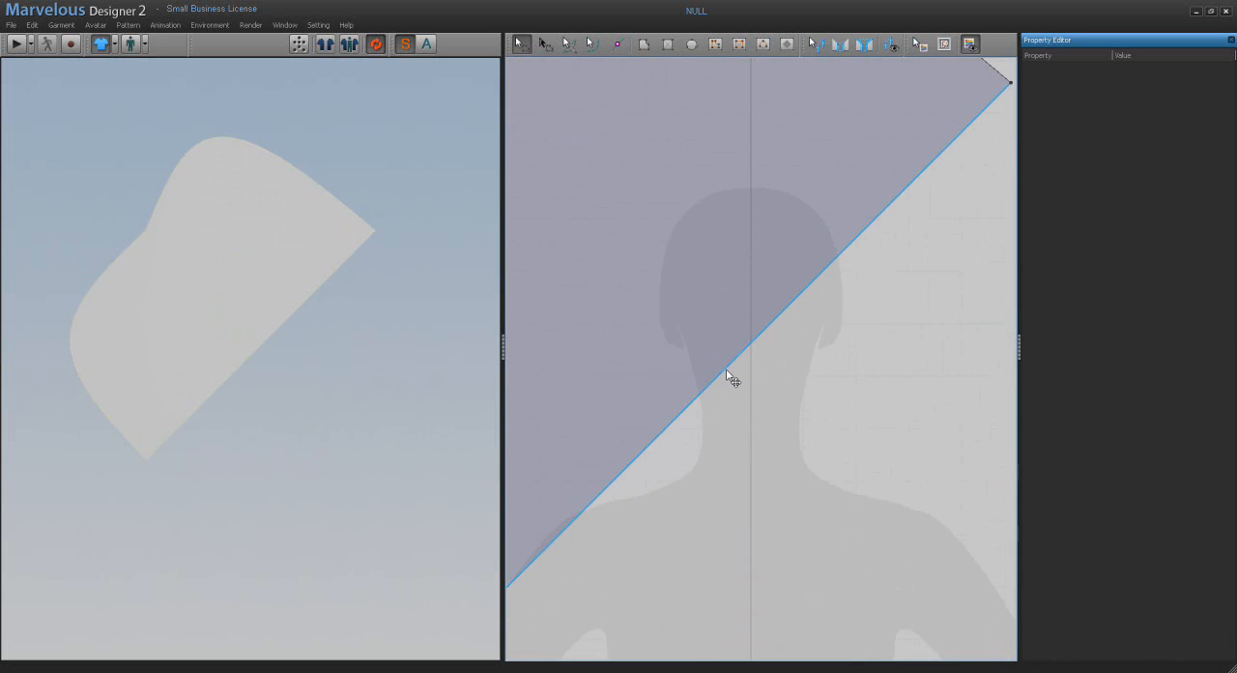
left_click(730, 376)
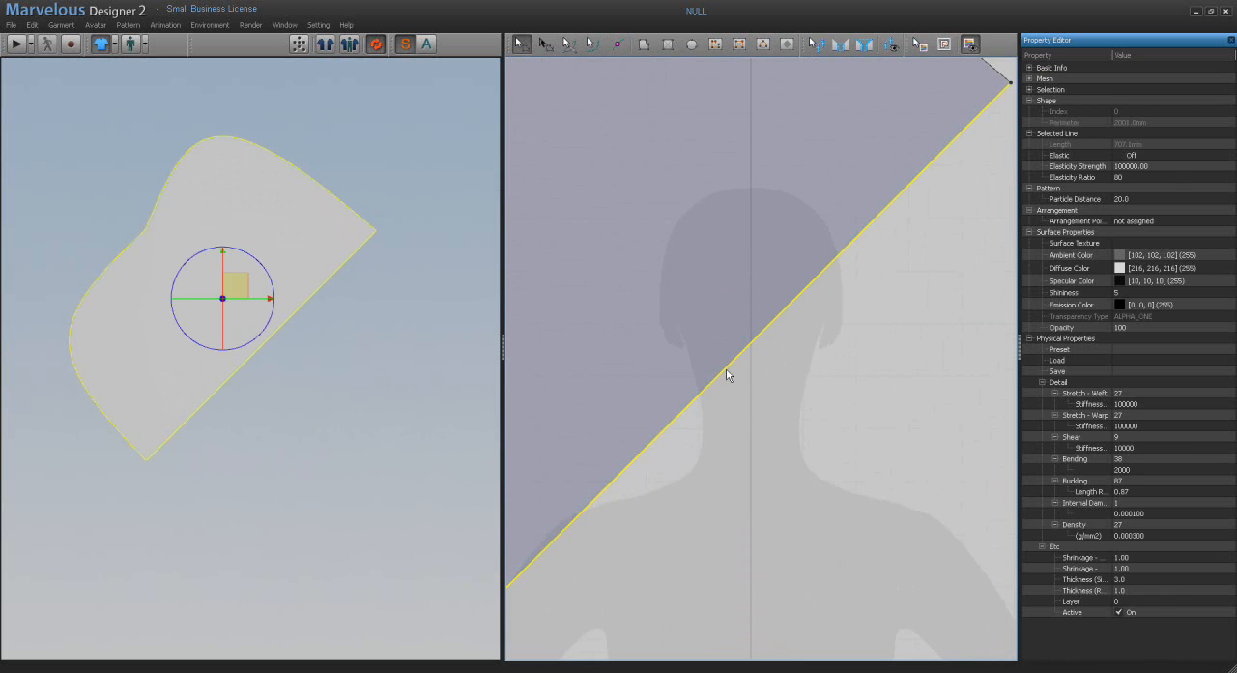
right_click(726, 370)
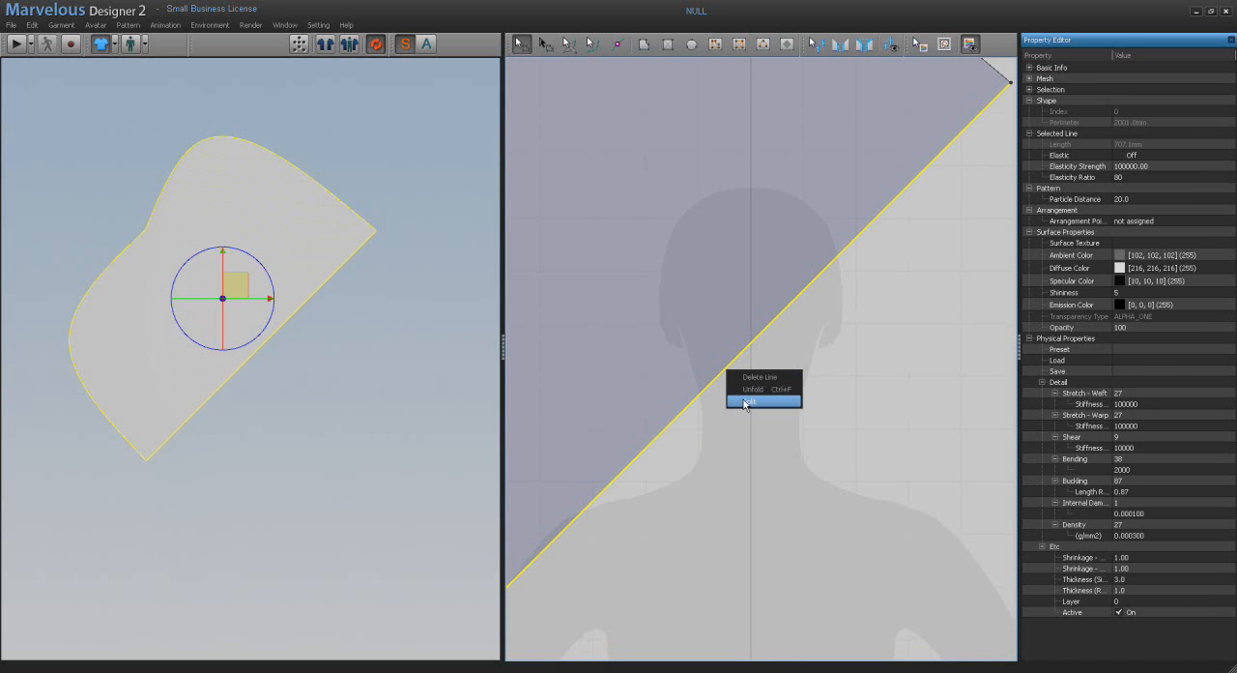
left_click(744, 402)
left_click_drag(640, 202, 657, 93)
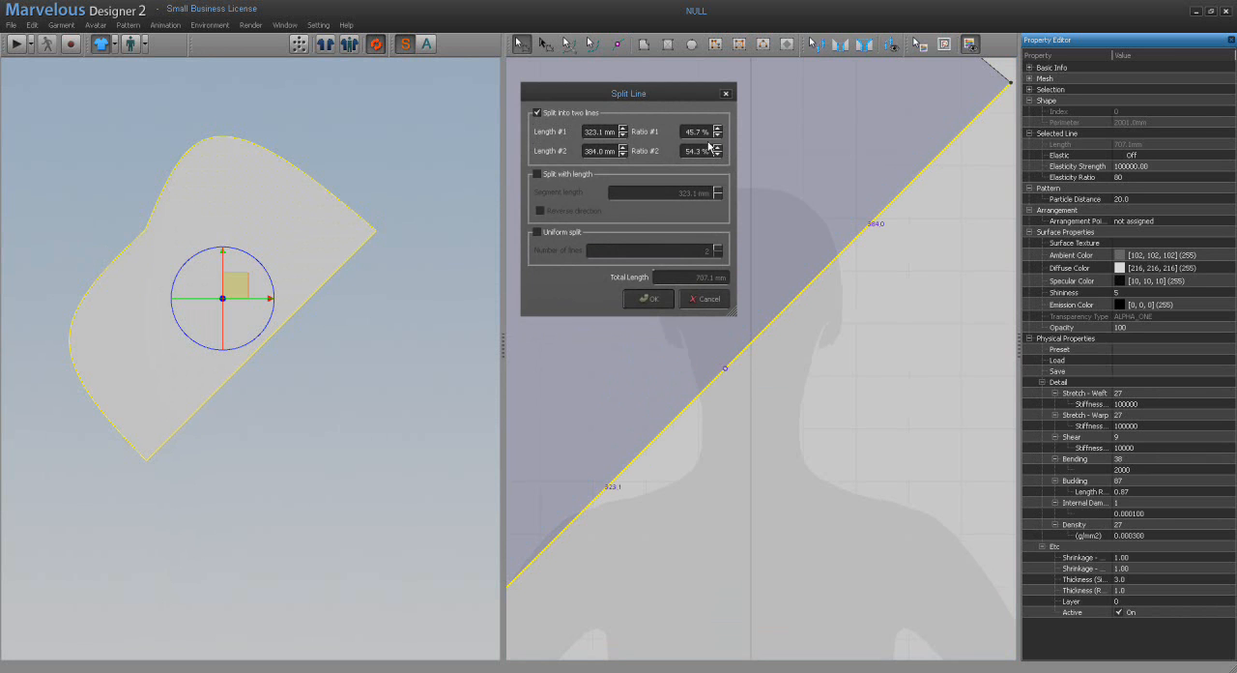
left_click(536, 175)
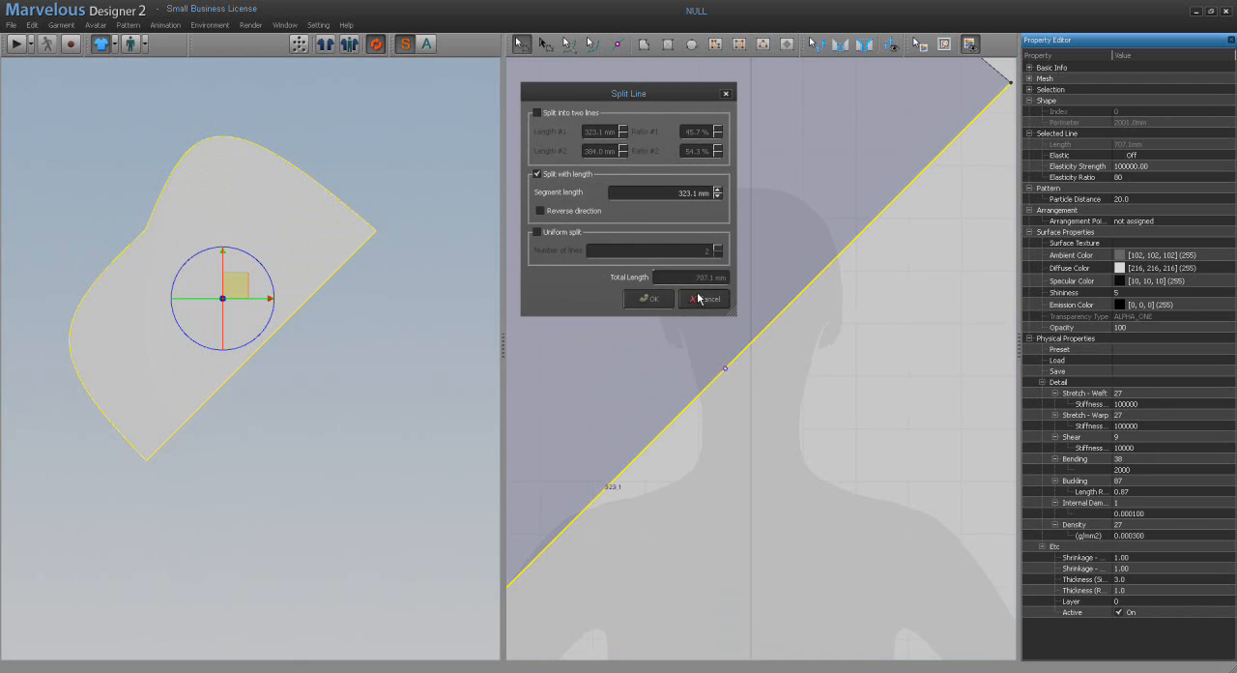
left_click(648, 299)
Step: Open the line-splitting options for the pattern's straight diagonal edge and place the dialog clear of that edge
scroll(779, 416, "down", 2)
right_click_drag(783, 414, 807, 423)
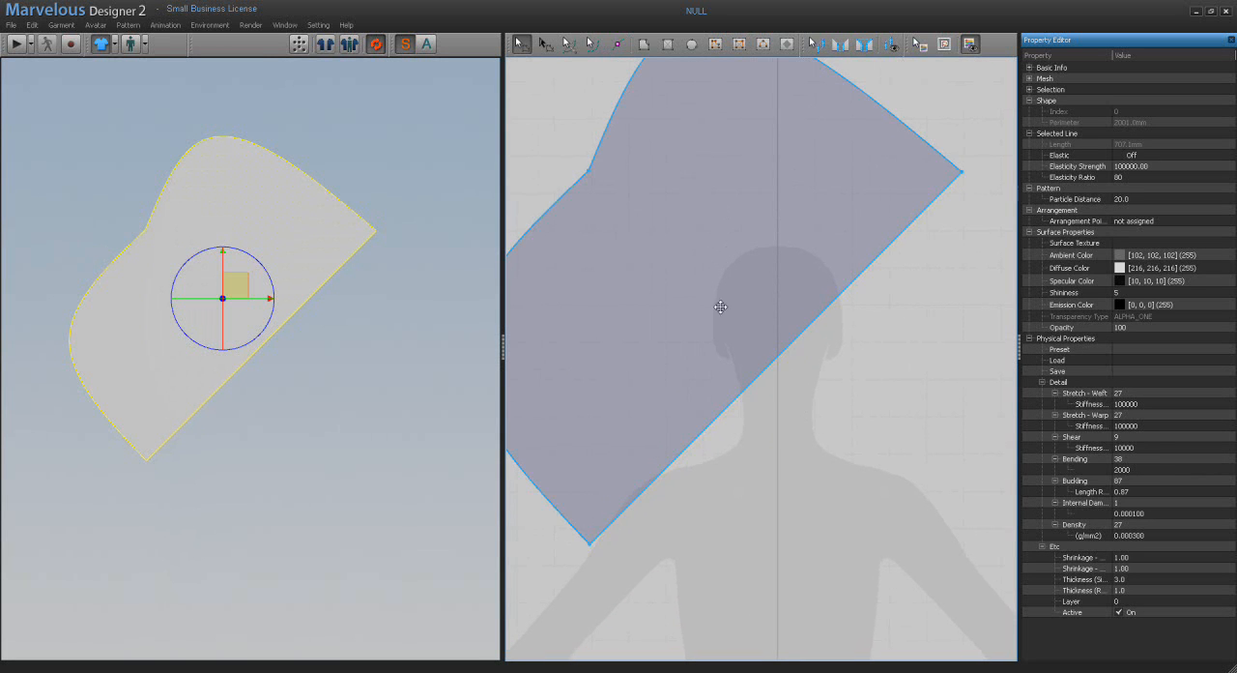
right_click(800, 338)
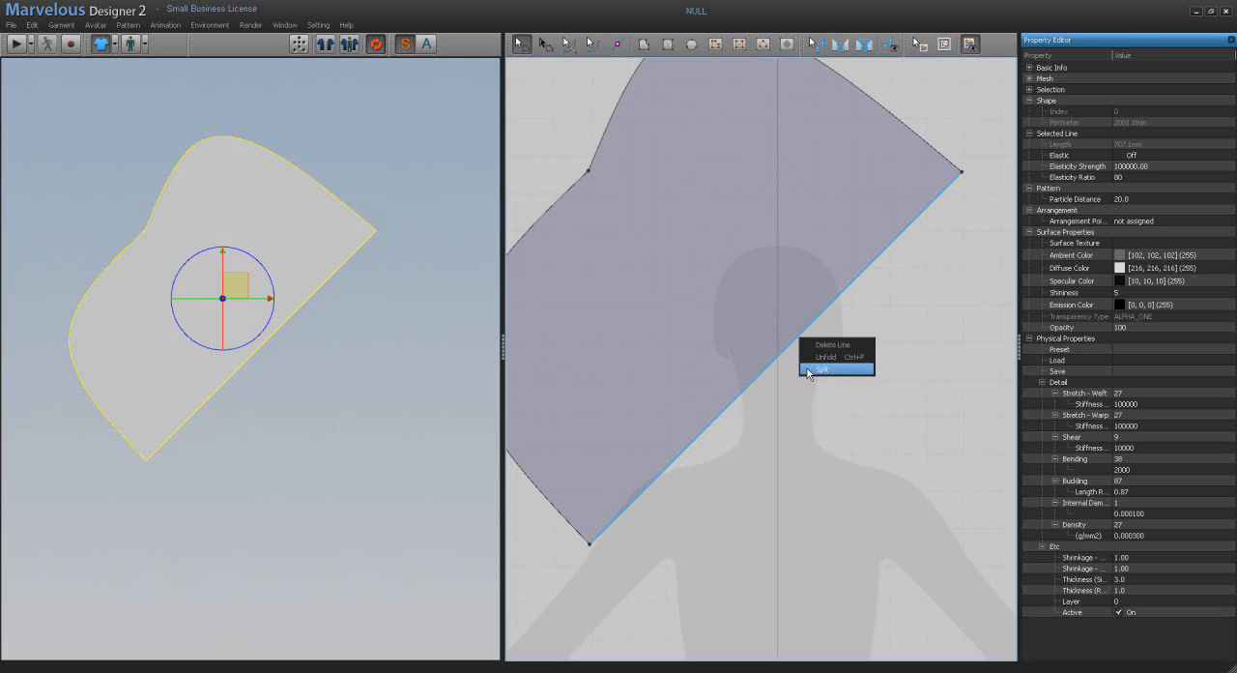
left_click(811, 376)
left_click_drag(650, 199, 659, 126)
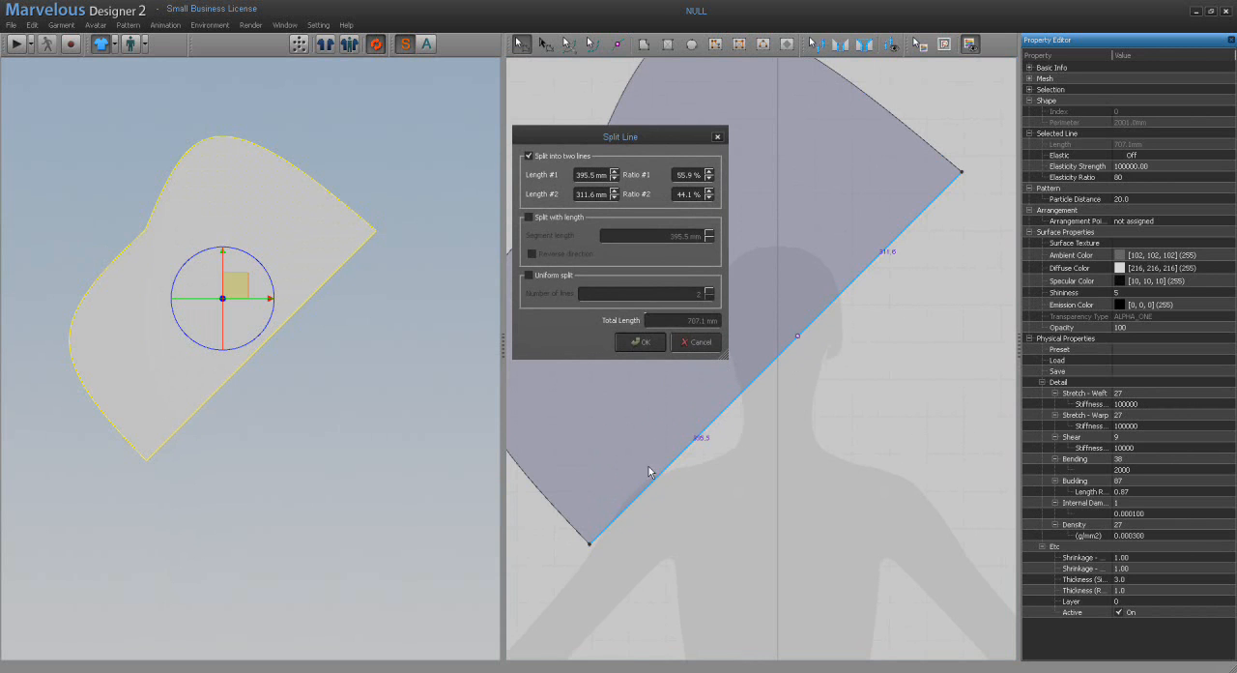
Step: Try splitting the diagonal edge by segment length, varying the length up and down and reversing the split direction
left_click(529, 218)
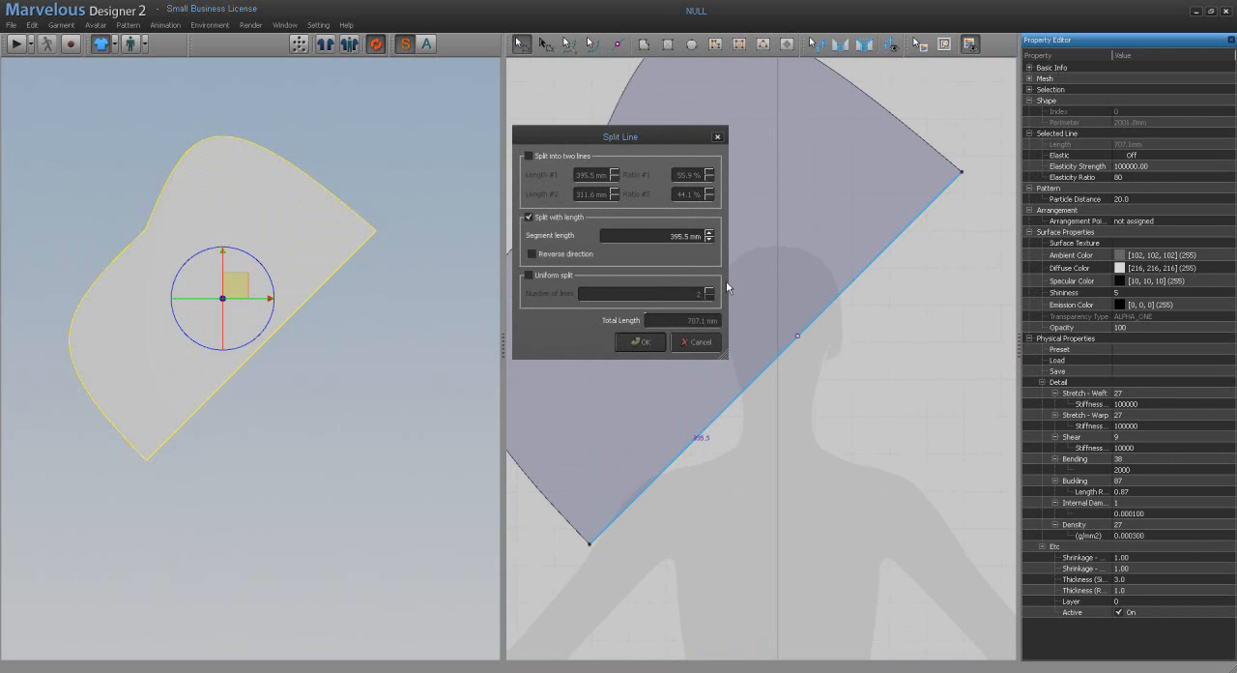
left_click(710, 233)
left_click(709, 233)
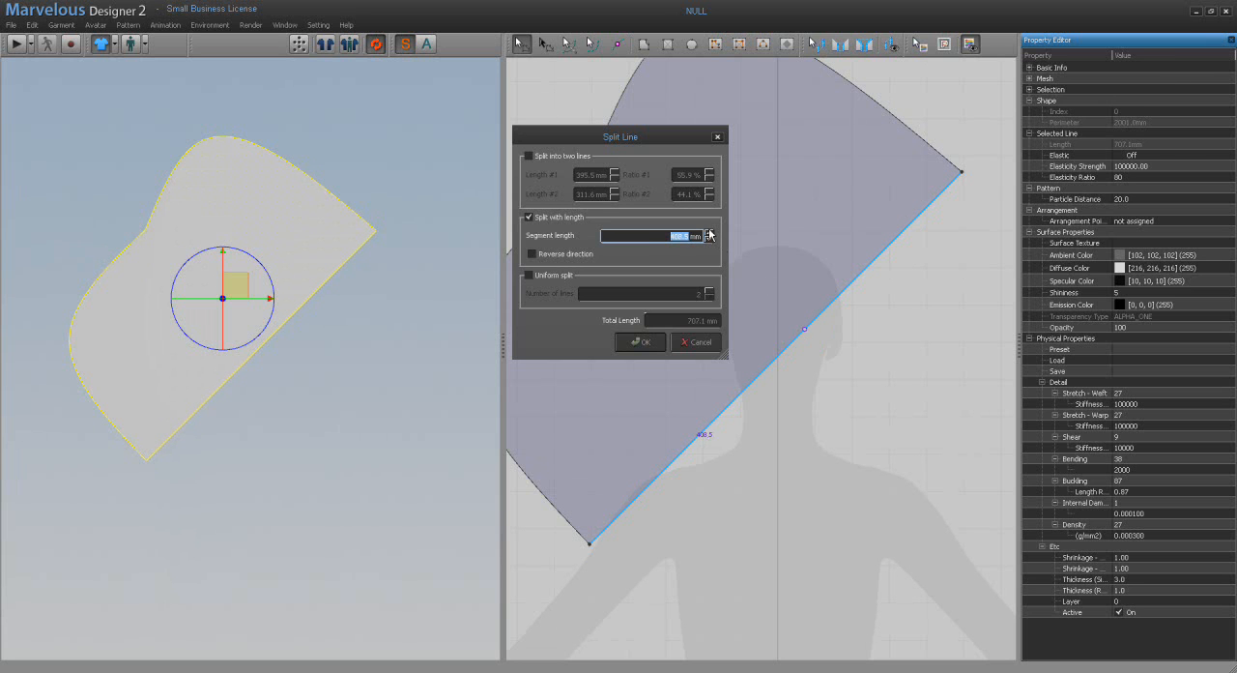
left_click(709, 233)
left_click(710, 234)
left_click(710, 234)
left_click(709, 239)
left_click(709, 240)
left_click(709, 239)
left_click(709, 240)
left_click(709, 240)
left_click(709, 239)
left_click(709, 240)
left_click(709, 240)
left_click(533, 254)
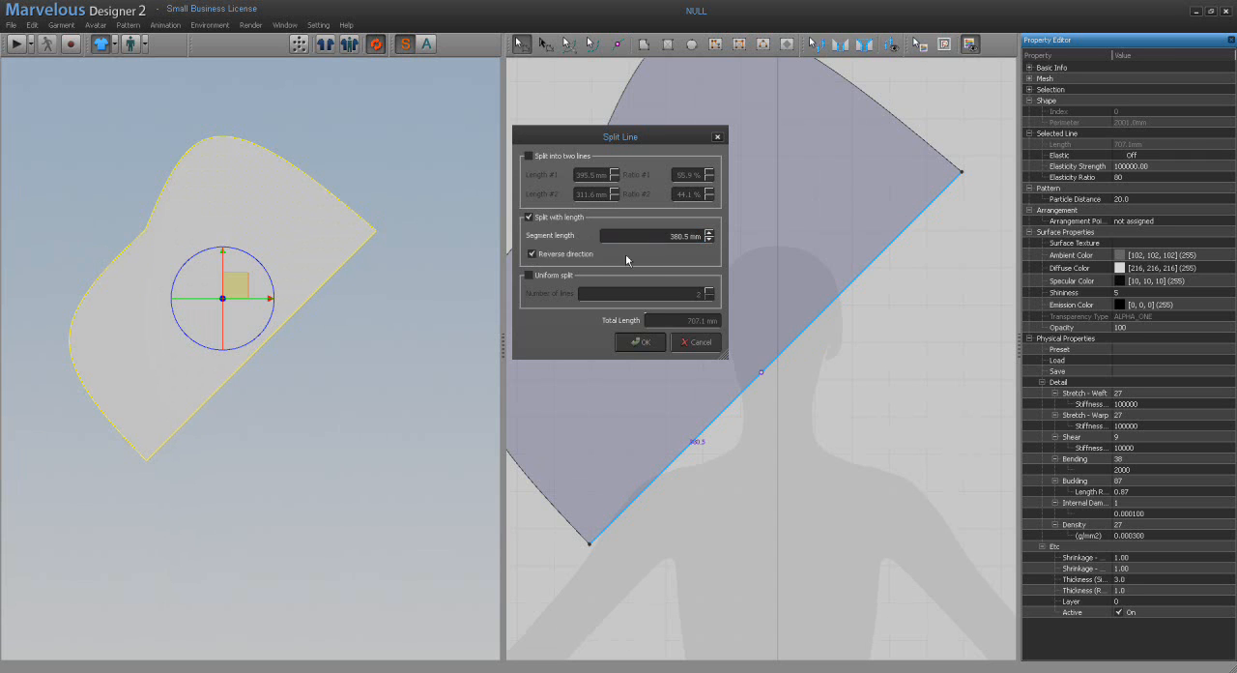
left_click(709, 242)
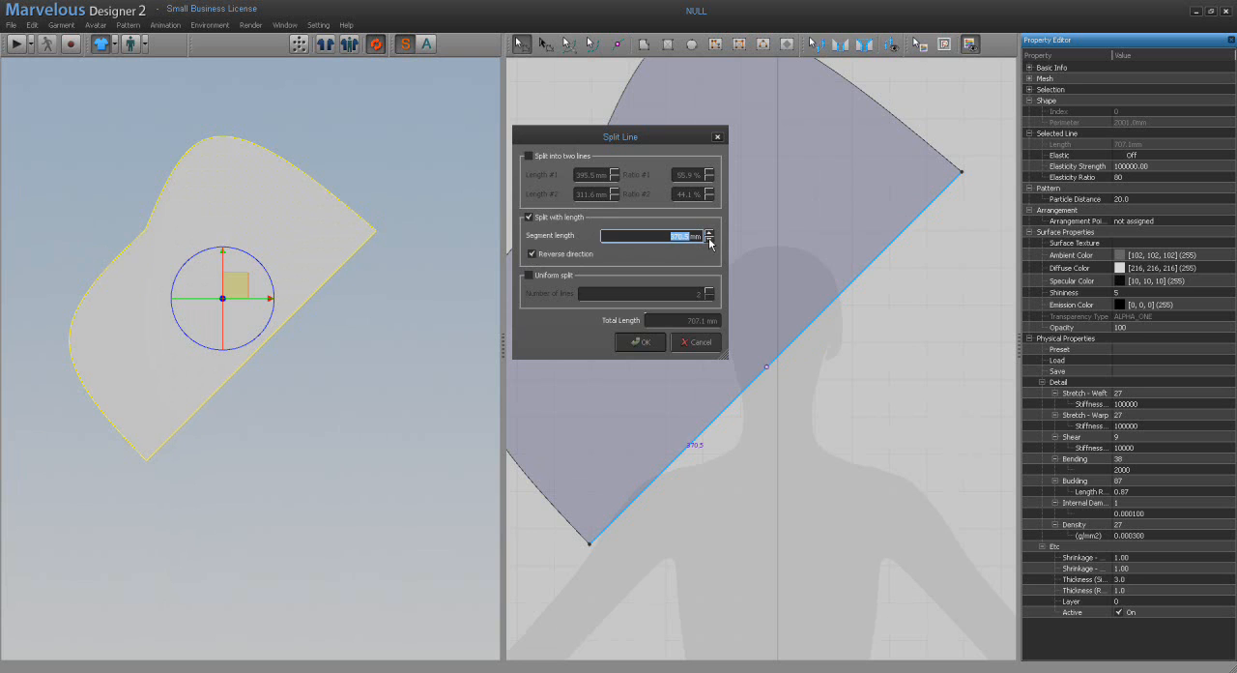
Step: Split the diagonal edge uniformly into 17 lines
left_click(529, 276)
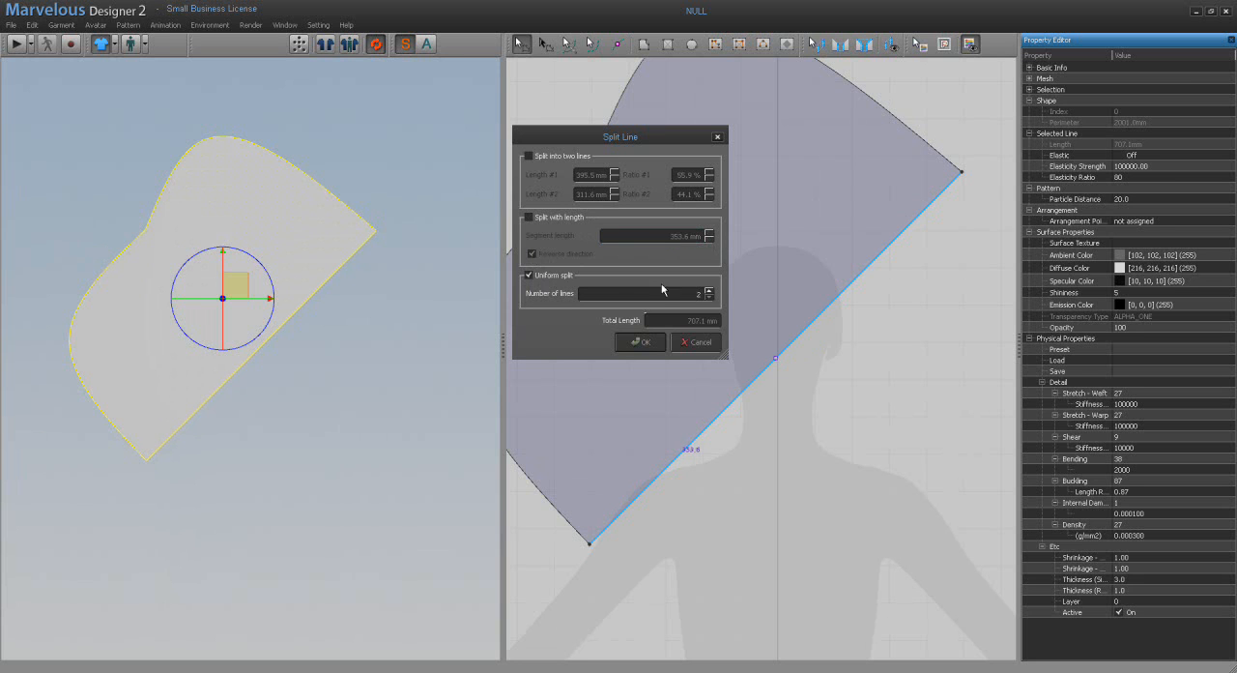
left_click(709, 290)
left_click(709, 290)
left_click(708, 290)
left_click(708, 290)
left_click(709, 290)
left_click(690, 294)
type("17")
left_click(653, 341)
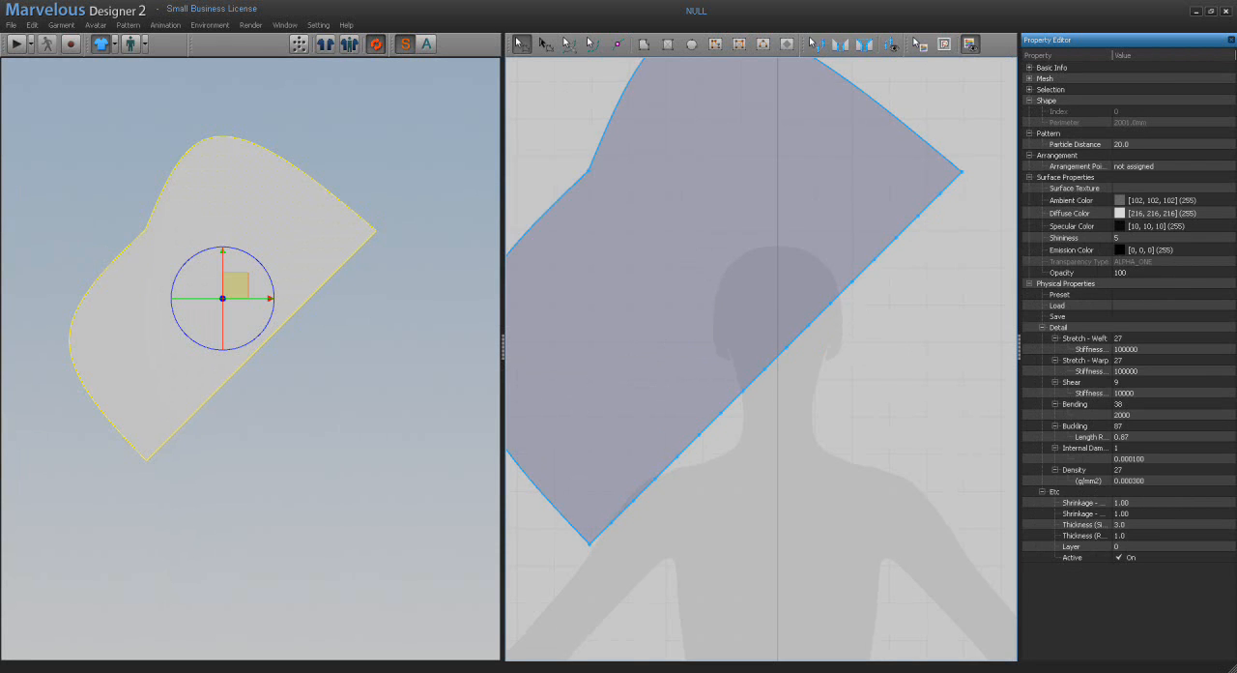
Step: Move all the new split points together diagonally down and outward from the pattern's edge
scroll(789, 452, "down", 2)
scroll(781, 441, "down", 1)
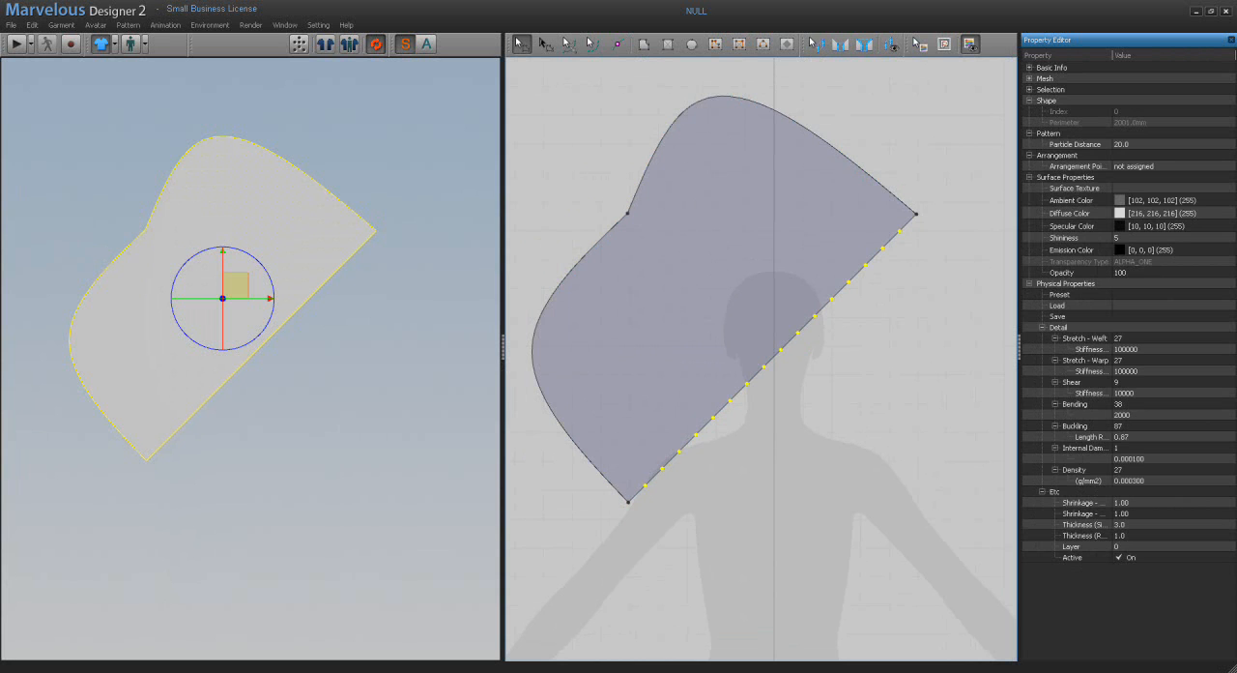
left_click_drag(747, 385, 778, 414)
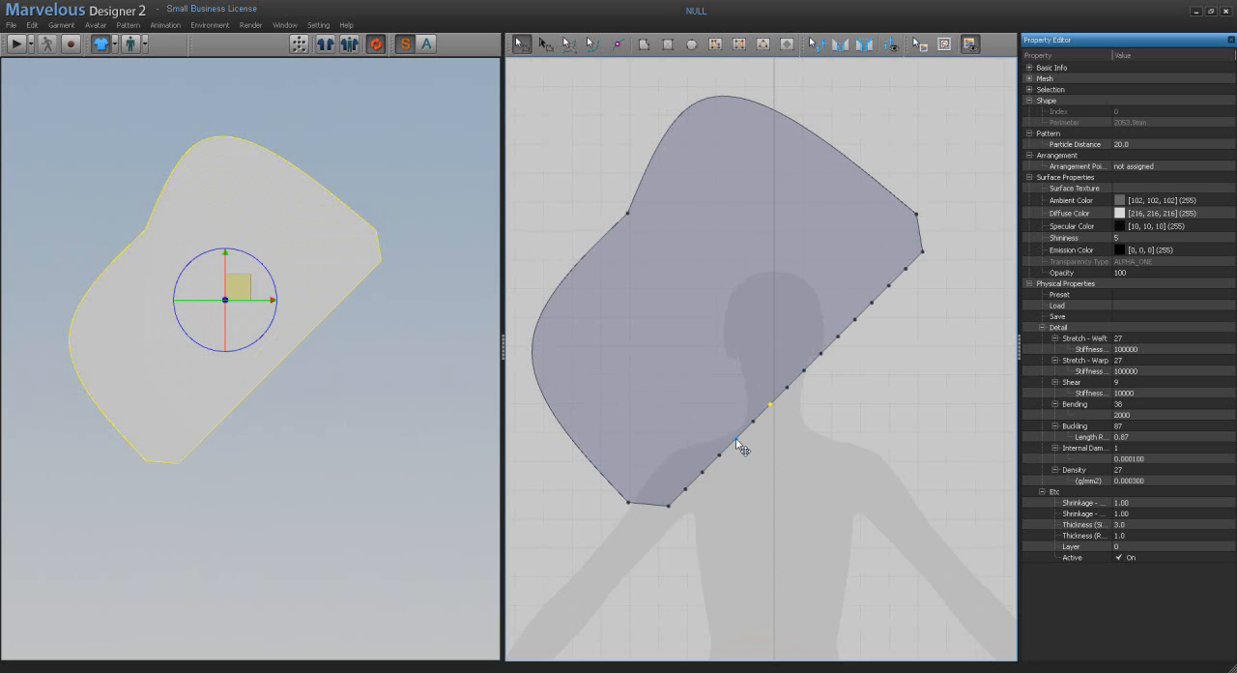
Step: Select six alternate points along the split edge and pull them down and outward to form a row of spikes
left_click(770, 404, "shift")
left_click(804, 371, "shift")
left_click(838, 335, "shift")
left_click(872, 304, "shift")
left_click_drag(872, 305, 925, 380)
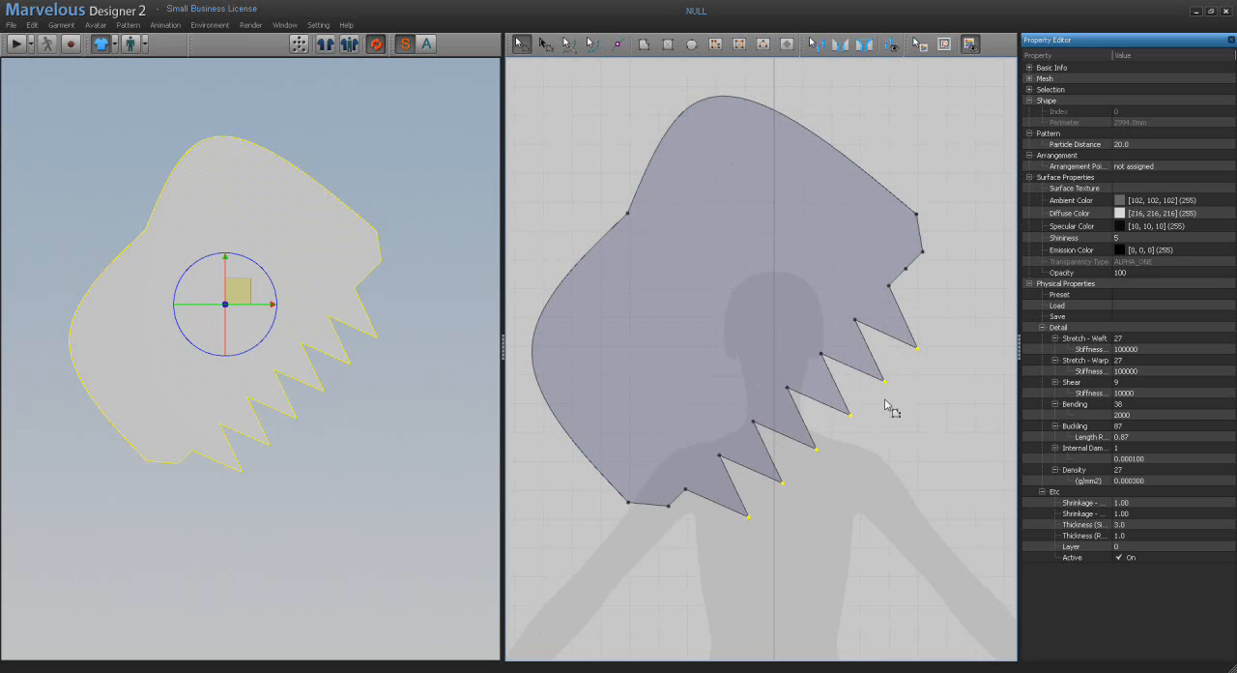
Step: Pull the two lowest spike tips further down and outward, and clear the selection
left_click(921, 429)
left_click(720, 367)
left_click(933, 472)
left_click_drag(898, 532, 707, 483)
left_click_drag(790, 489, 818, 521)
left_click(955, 323)
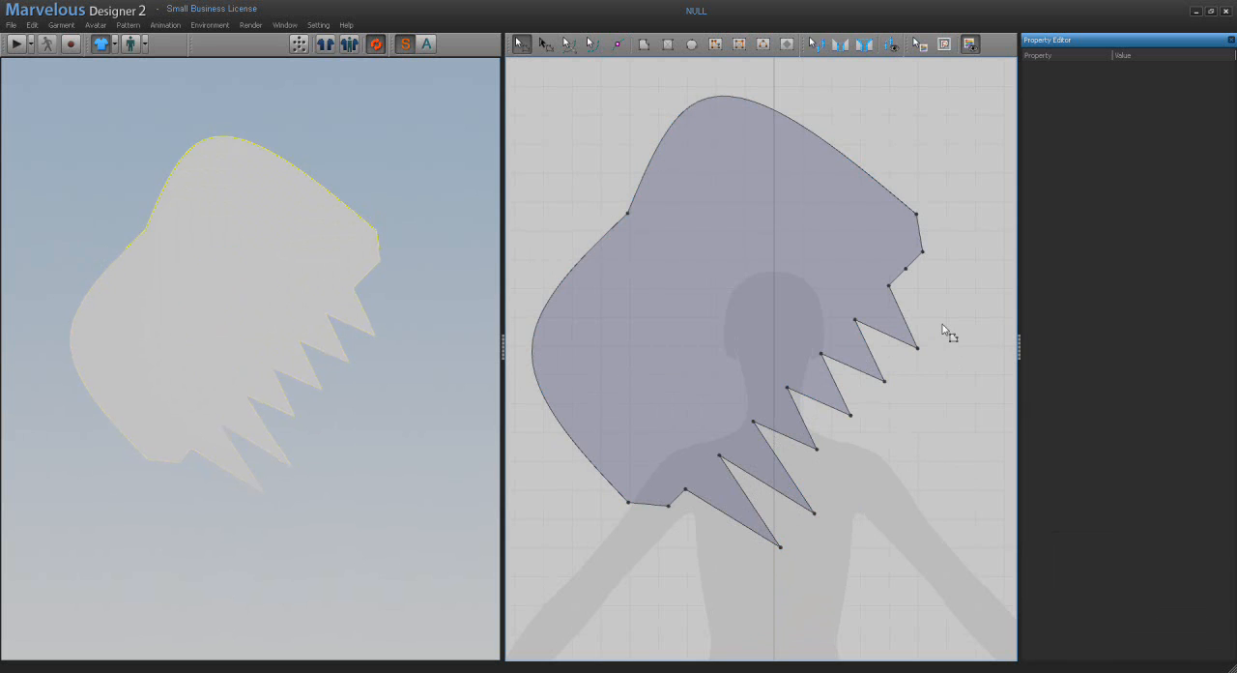
left_click_drag(957, 307, 918, 366)
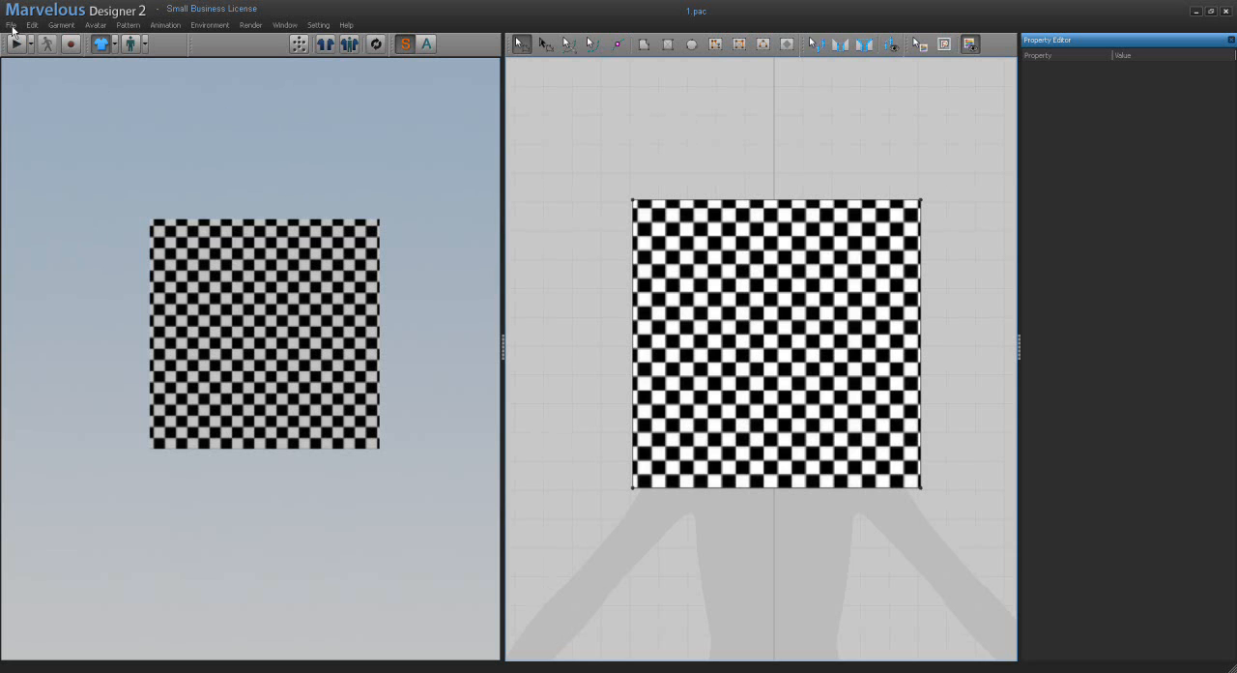
Step: Save the checkerboard garment as 1 in New Folder (2), using the Pac file only option
left_click(11, 26)
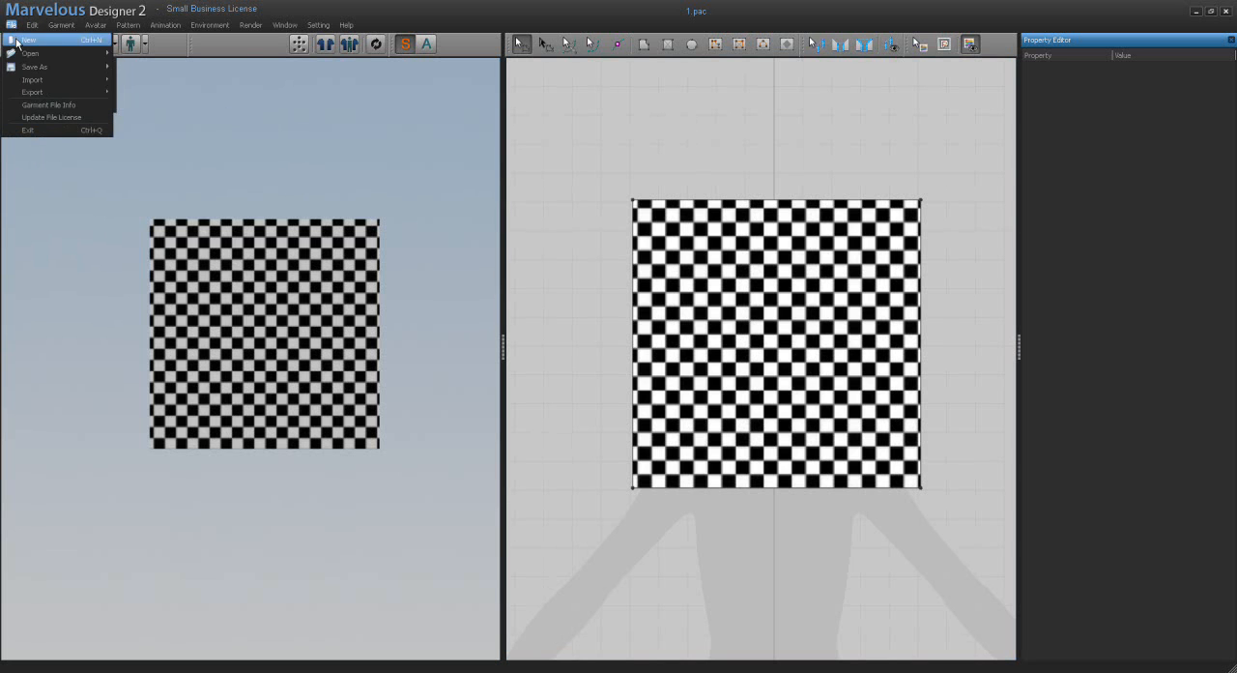
mouse_move(31, 67)
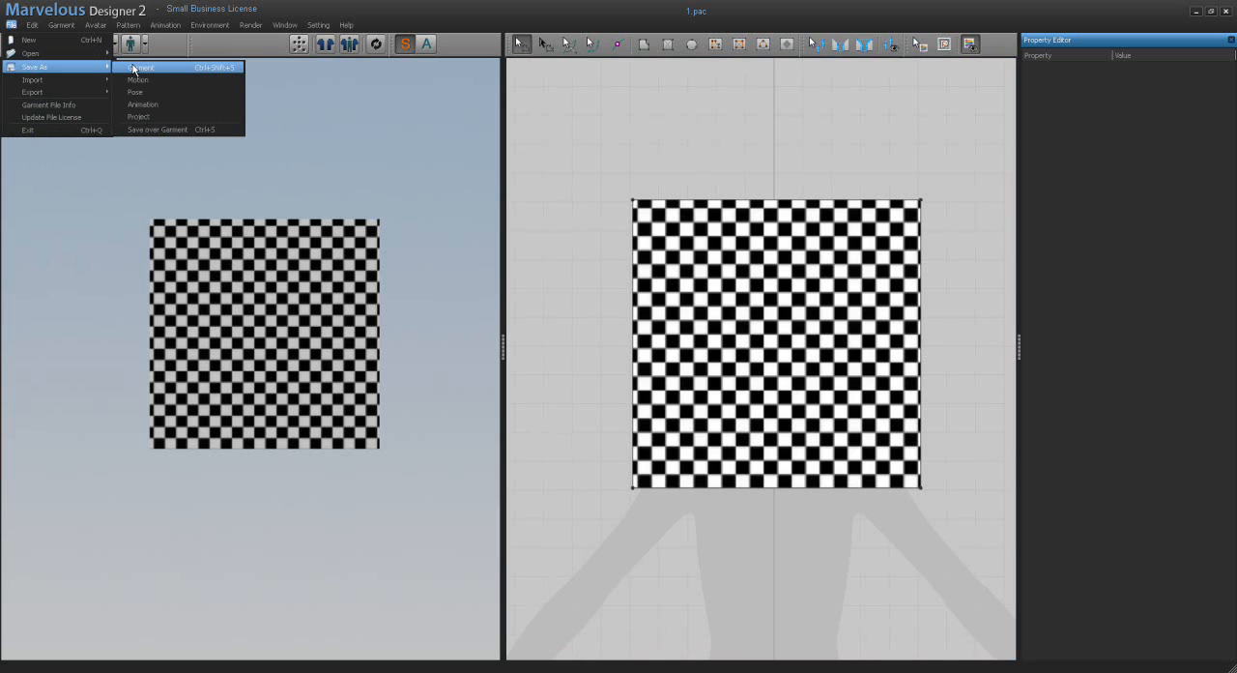
left_click(136, 67)
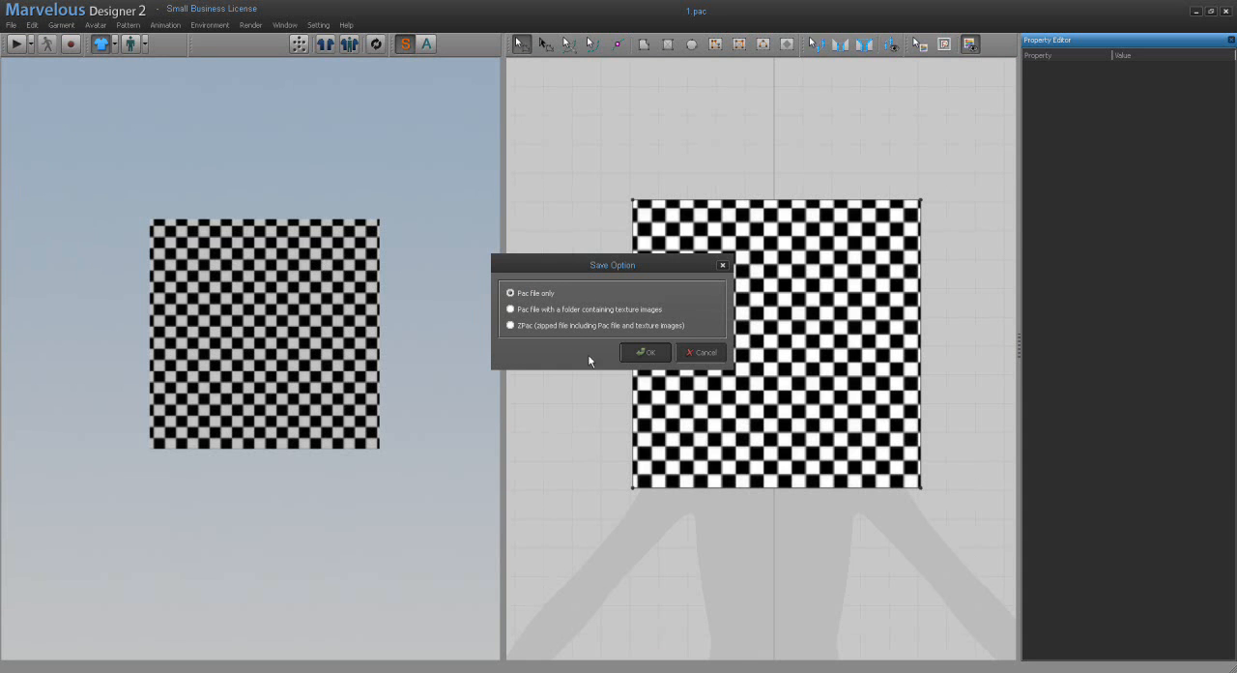
left_click(645, 352)
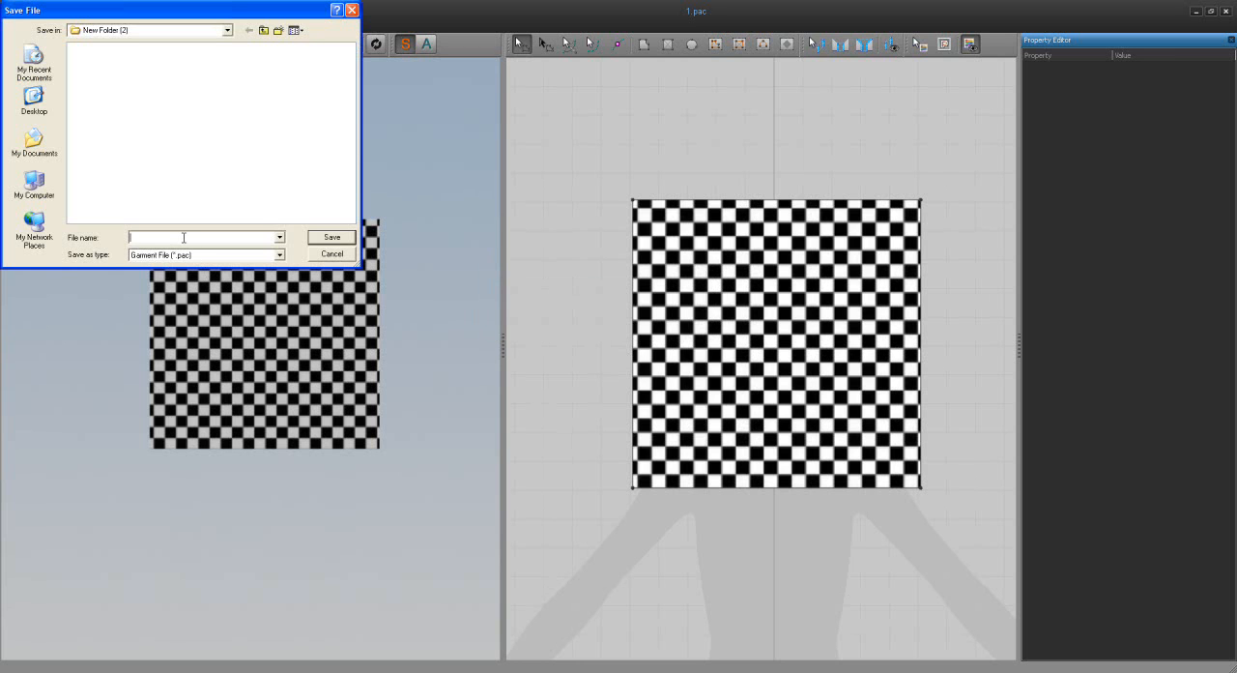
left_click(333, 239)
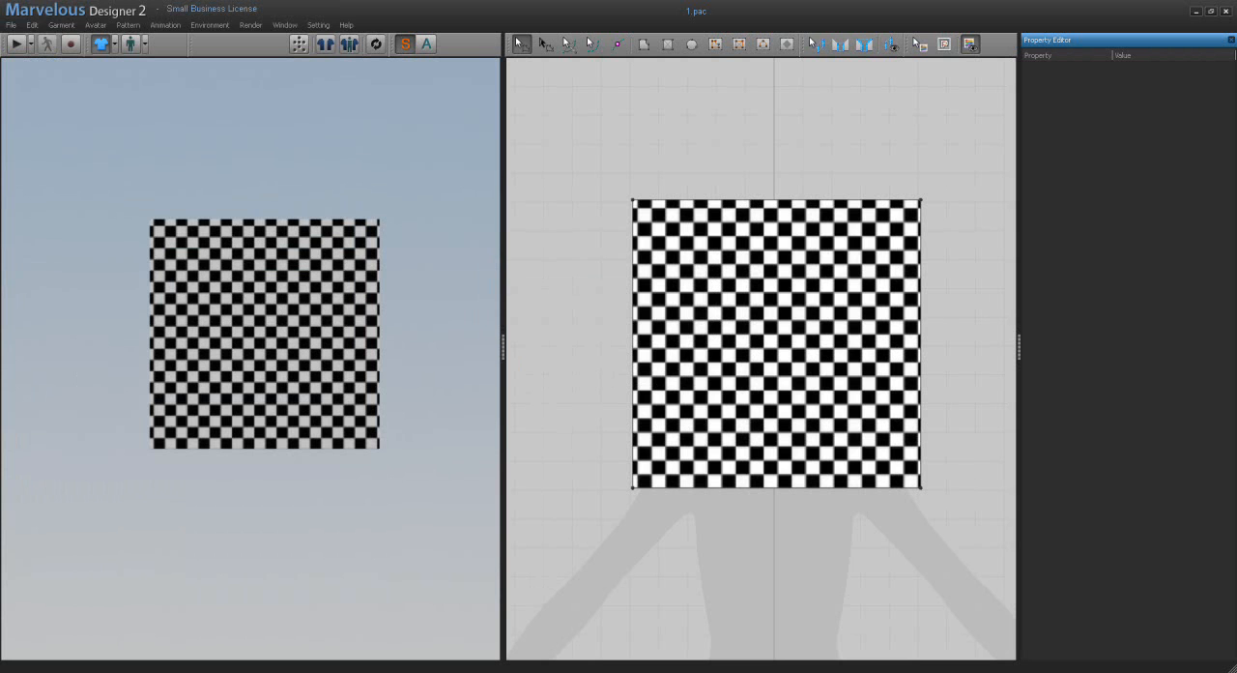
Step: Check the saved files in the New Folder (2) window, and start a new empty scene
left_click(458, 671)
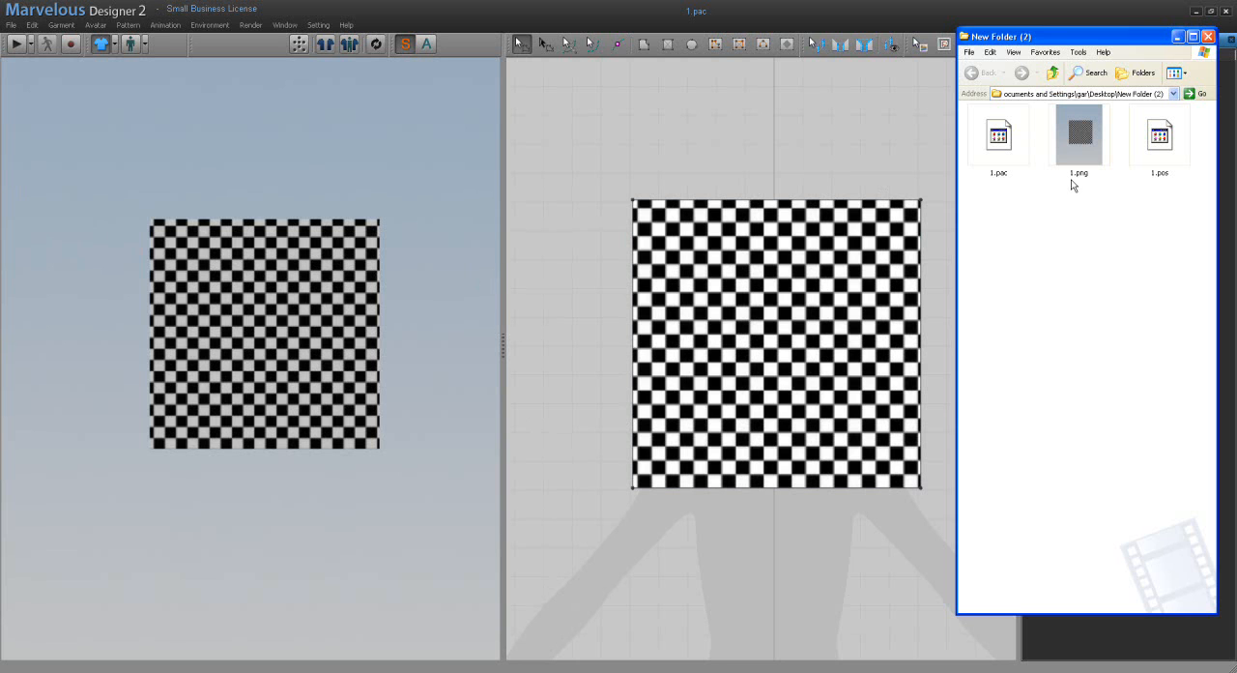
left_click(12, 27)
left_click(23, 41)
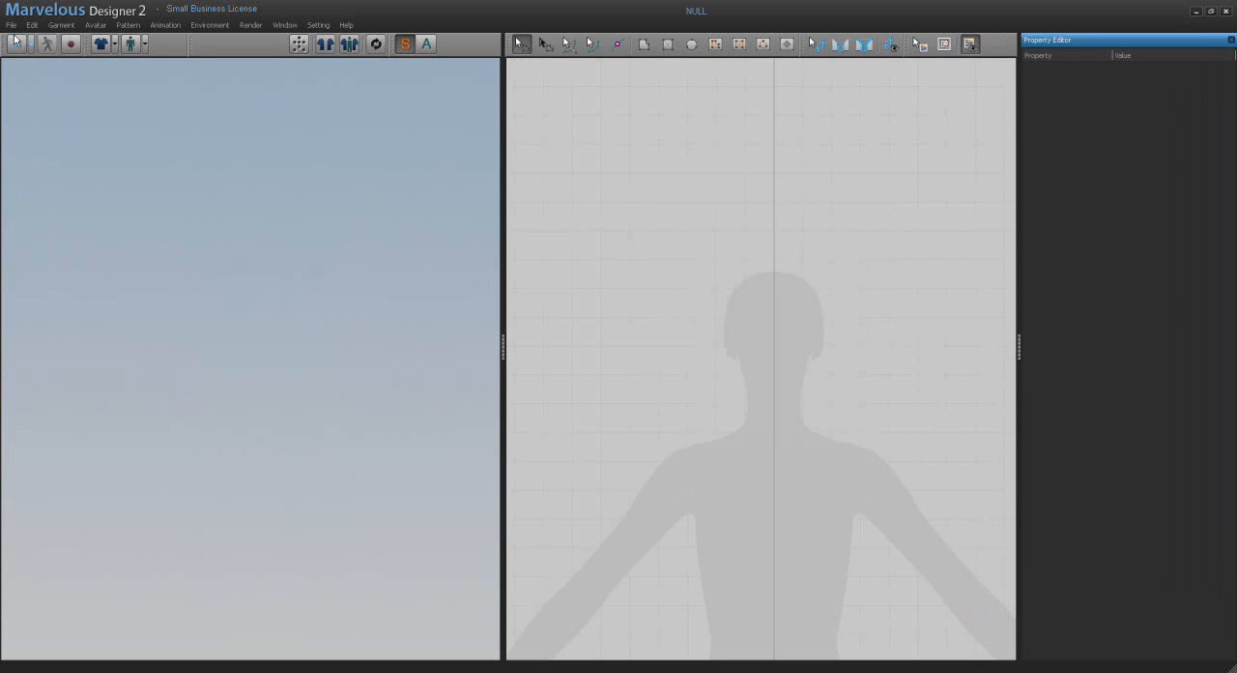
Step: Open the saved garment through its preview image 1.png, found in thumbnail view, and load its pose file too
left_click(11, 26)
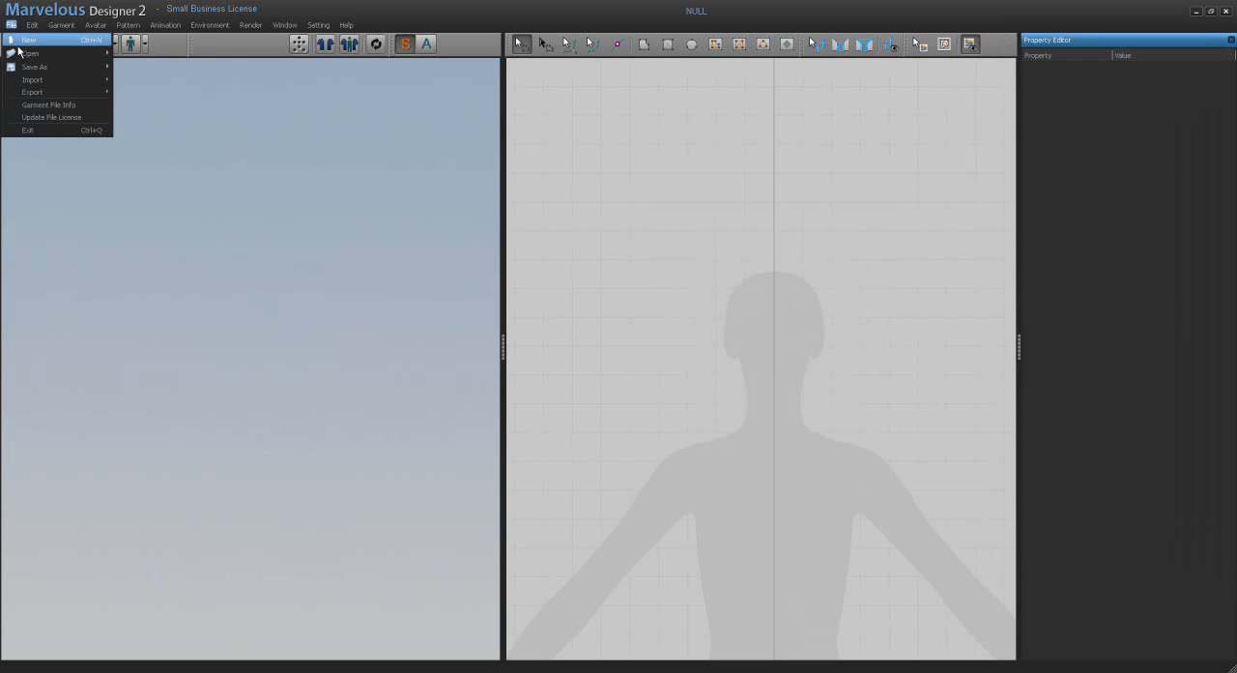
mouse_move(26, 54)
left_click(129, 54)
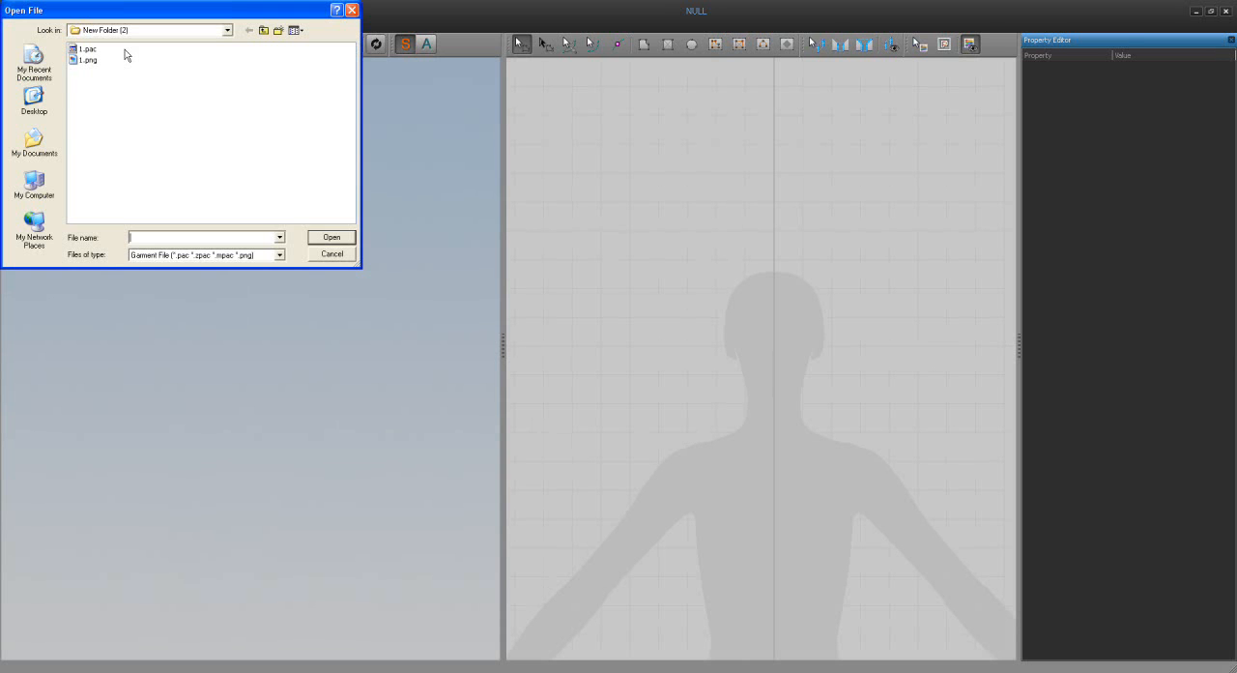
right_click(114, 85)
mouse_move(133, 86)
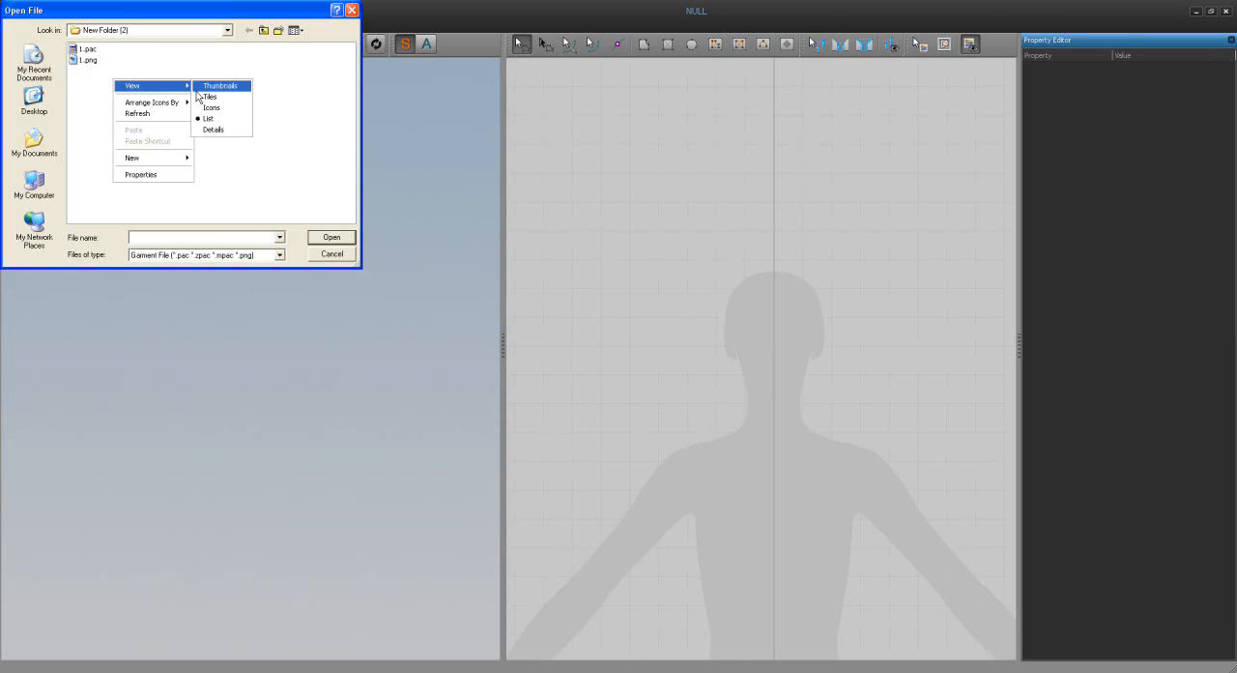
left_click(207, 87)
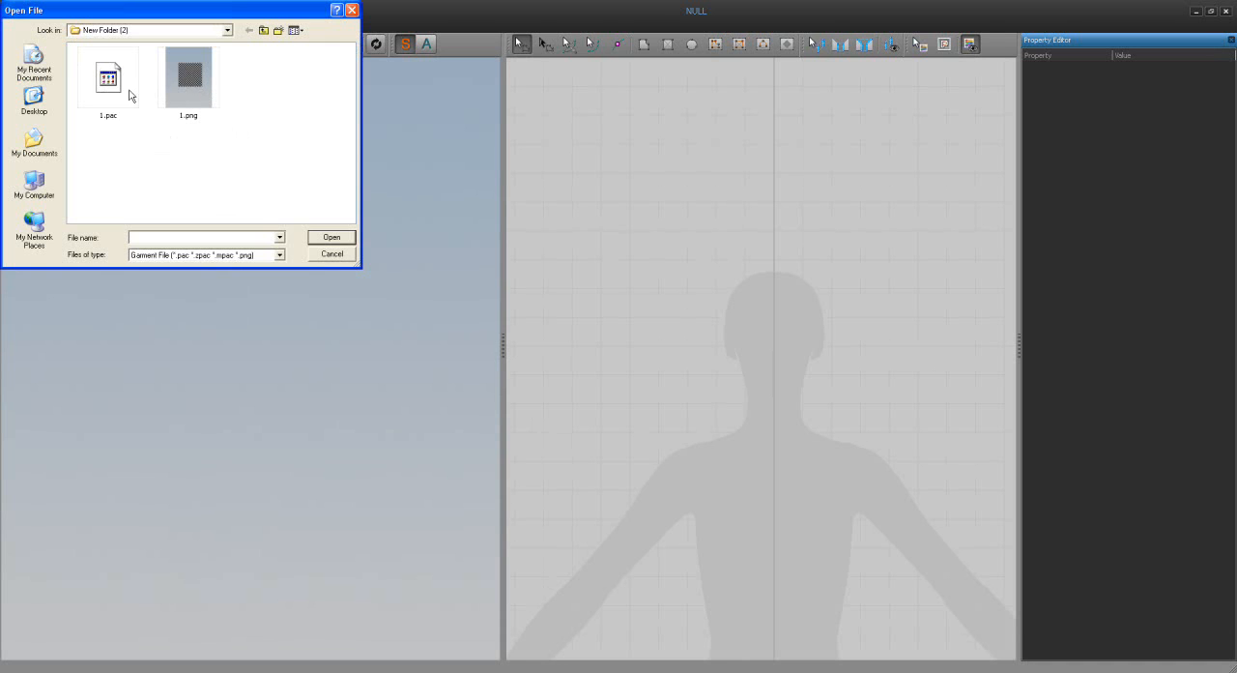
left_click(187, 91)
left_click(320, 241)
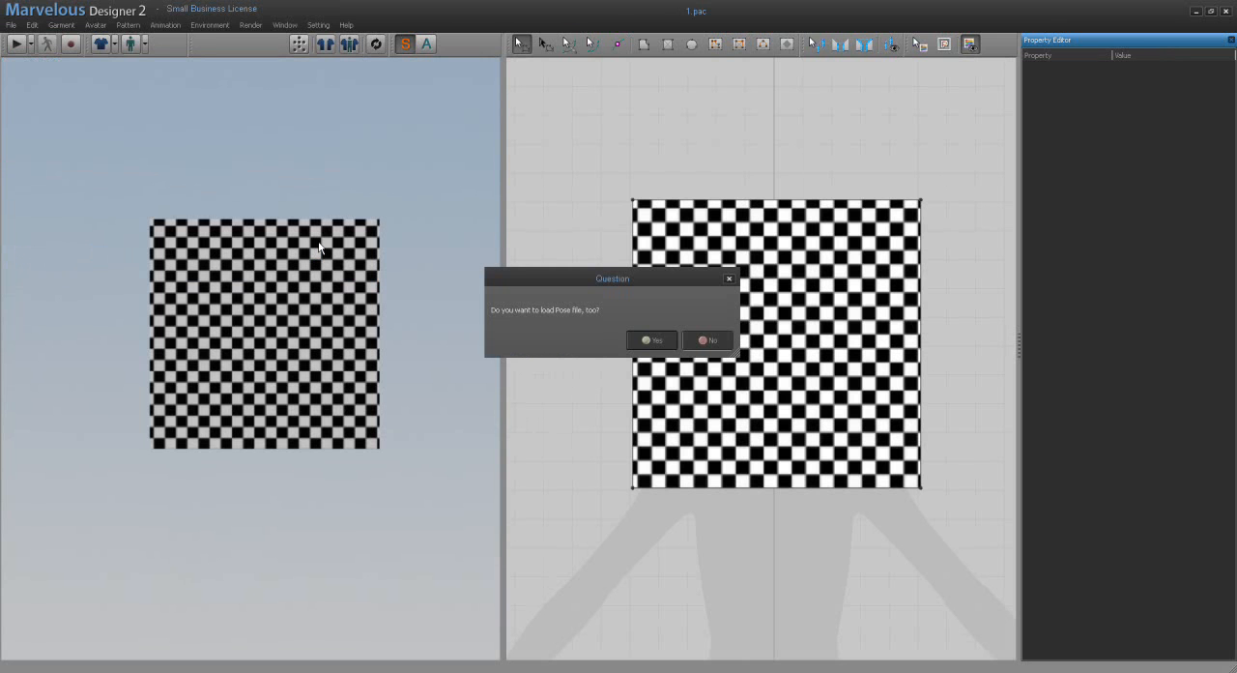
left_click(654, 339)
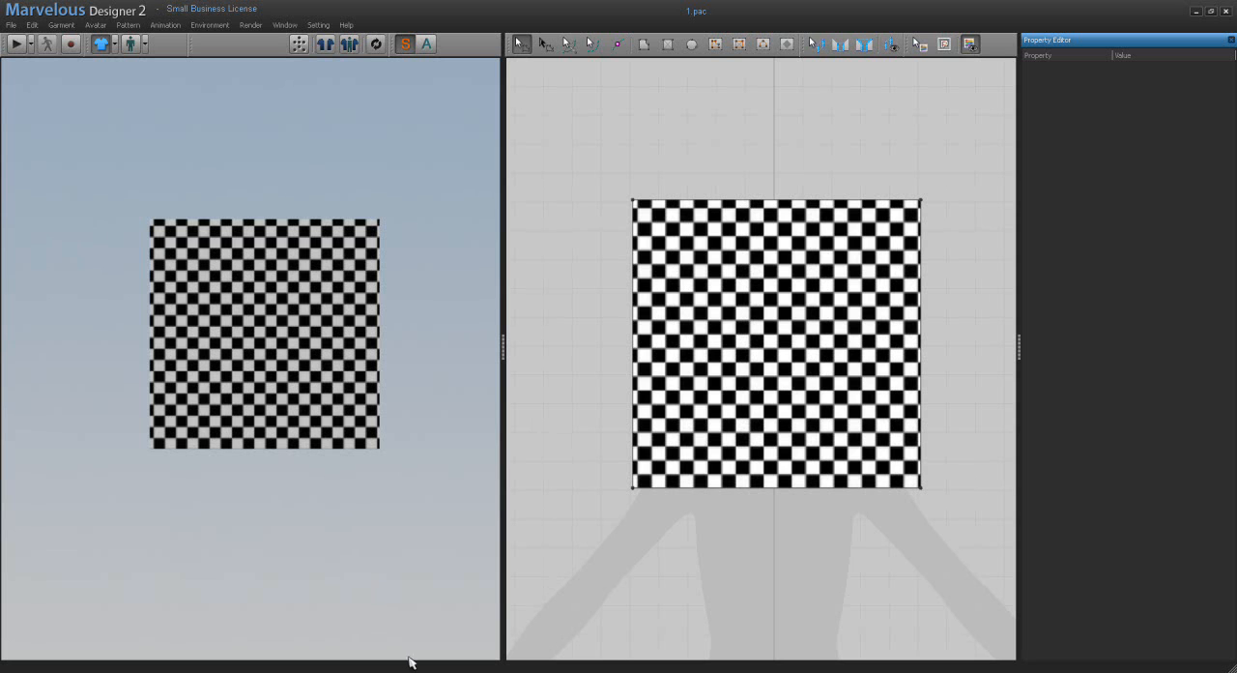
Step: Switch to the New Folder (2) window and delete the files 1.pac, 1.png and 1.pos
left_click(440, 663)
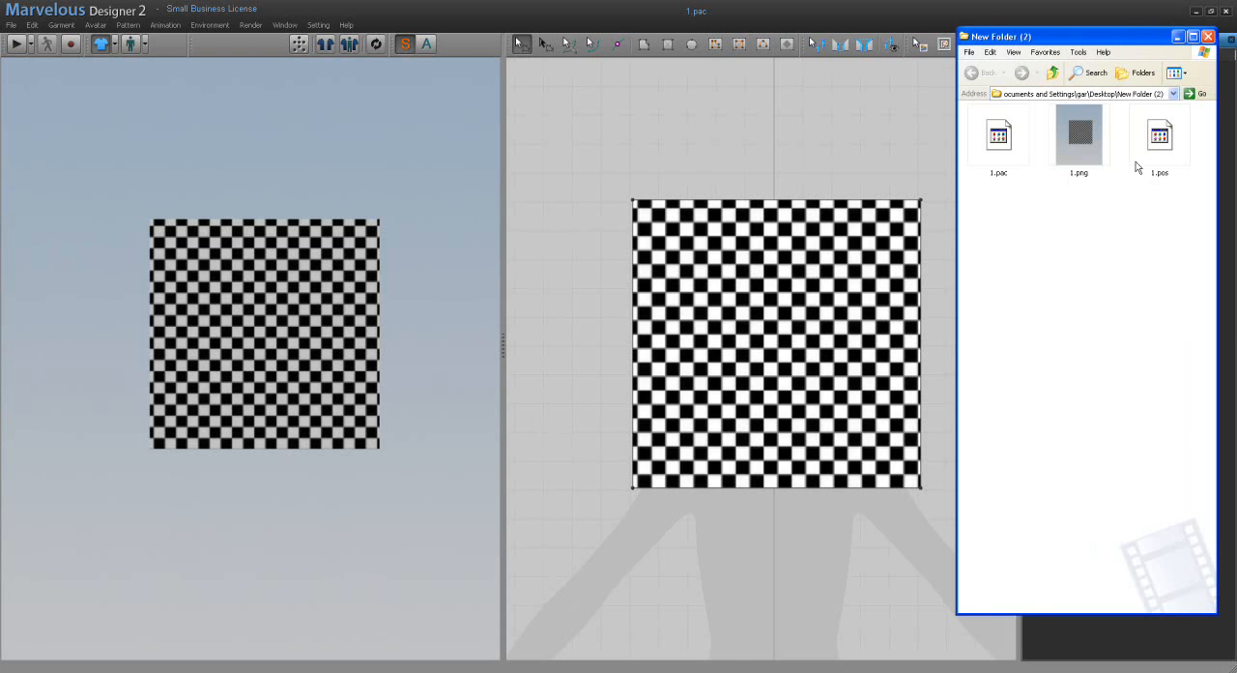
left_click_drag(1181, 228, 999, 139)
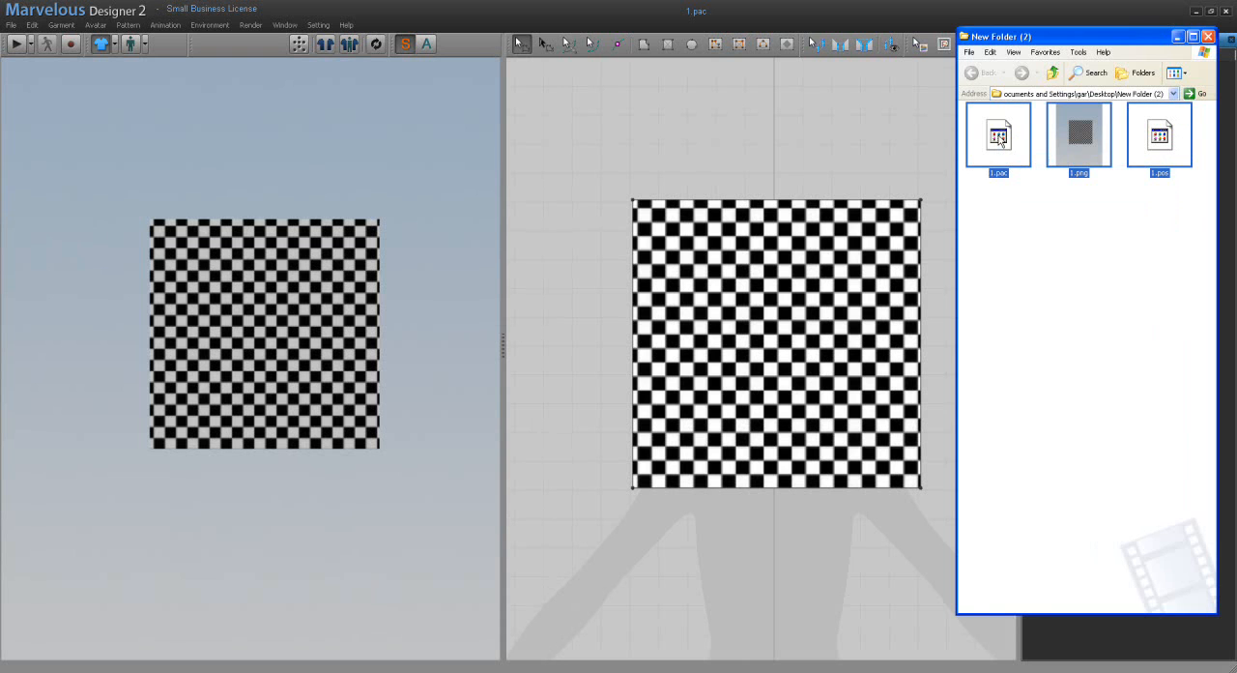
key("Delete")
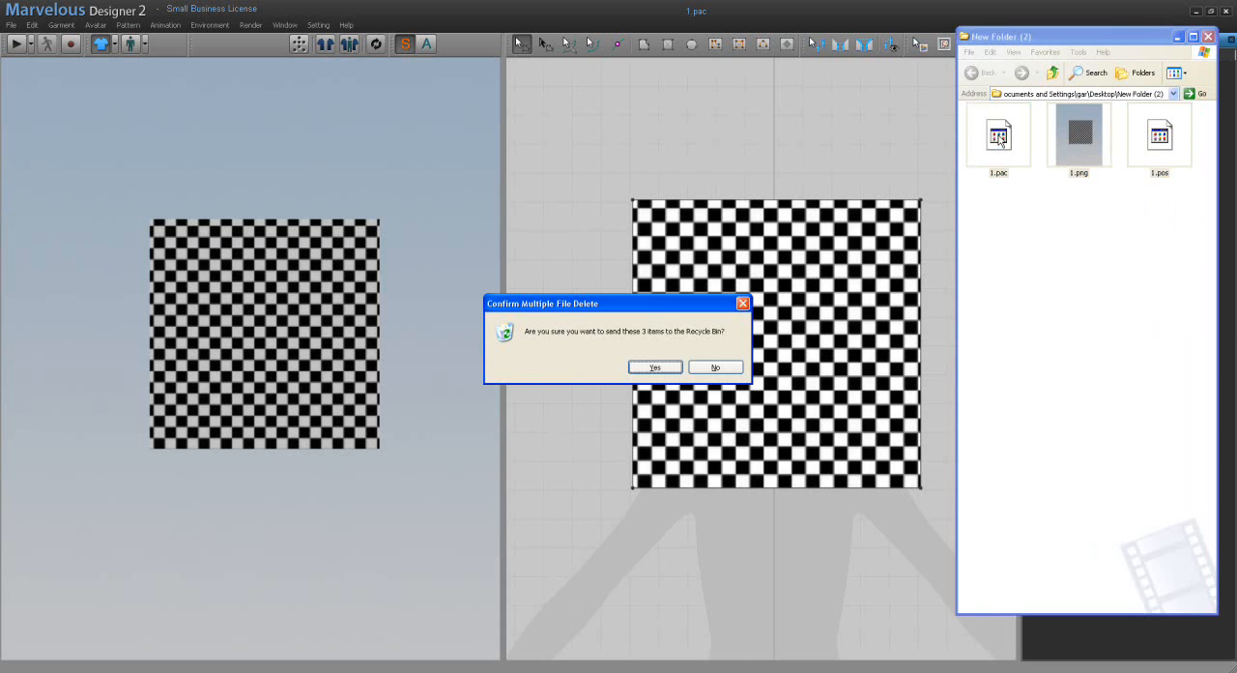
left_click(657, 367)
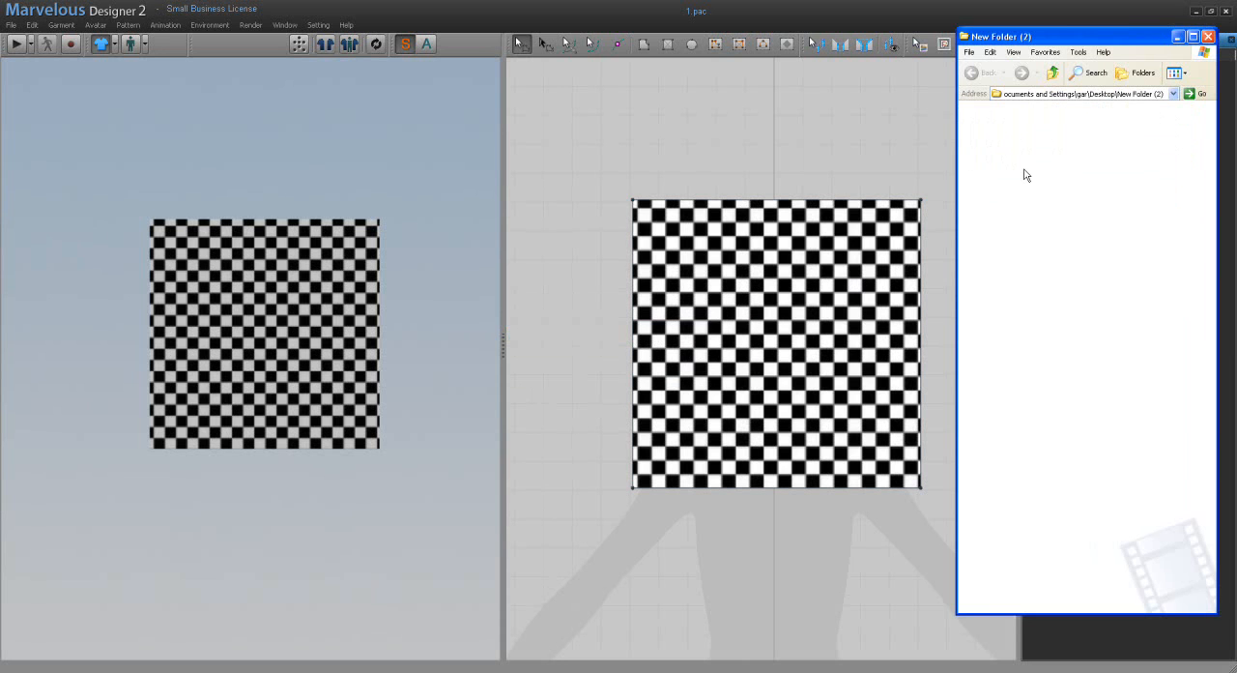
Step: Save the garment as 2 in New Folder (2), using the option Pac file with a folder containing texture images
left_click(674, 289)
left_click(12, 26)
left_click(11, 26)
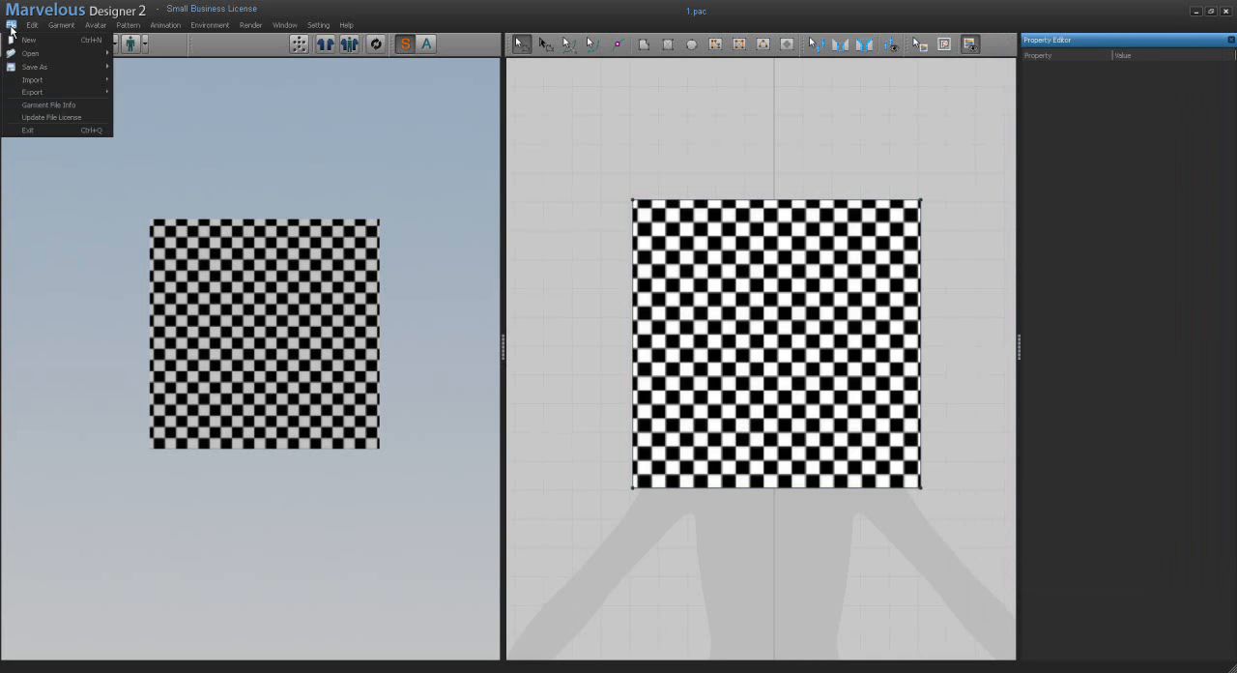
mouse_move(29, 68)
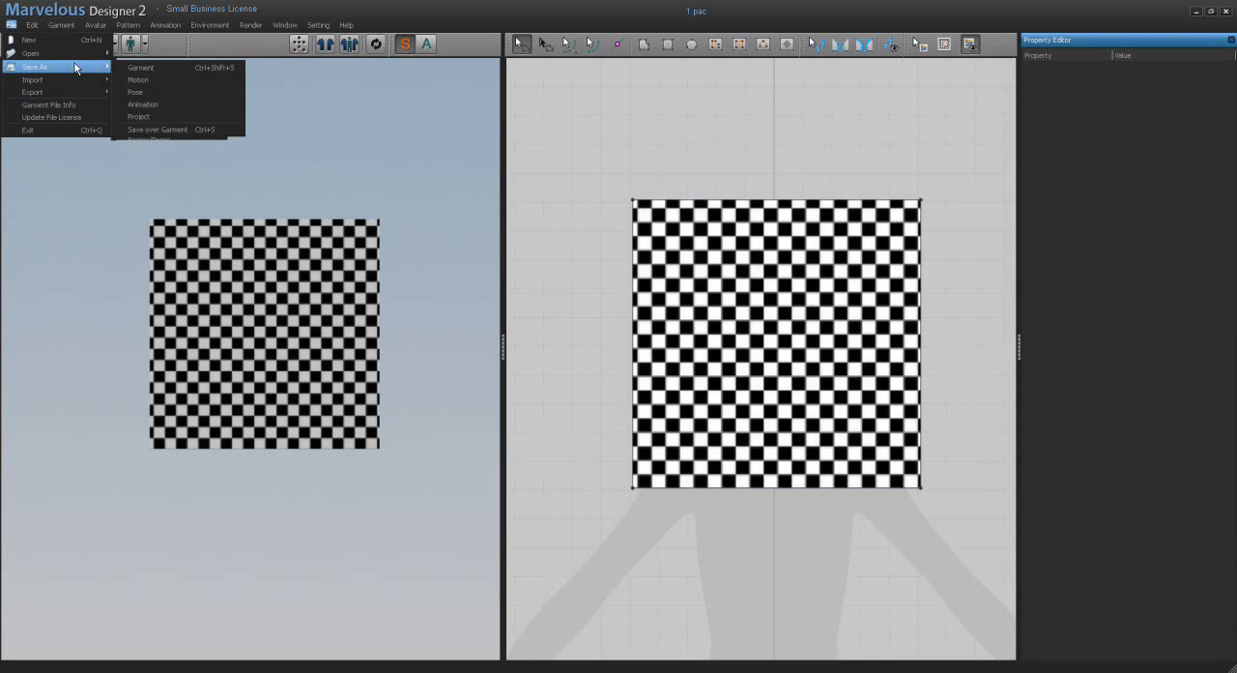
left_click(133, 67)
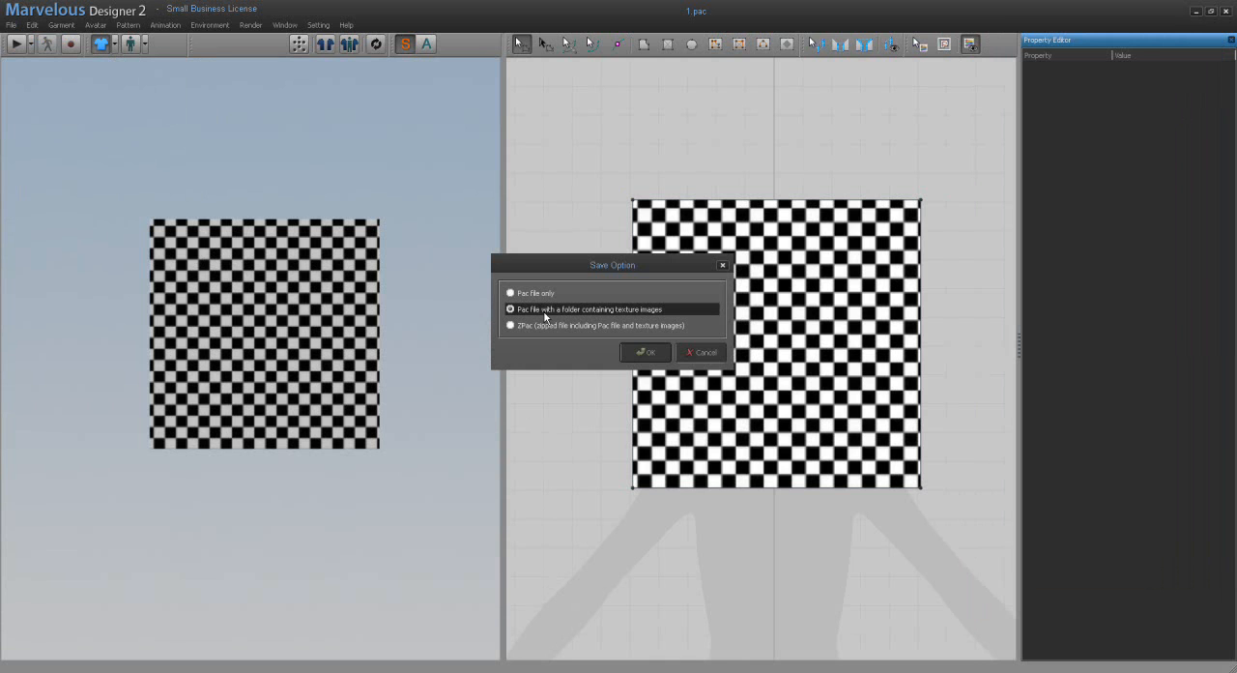
left_click(638, 354)
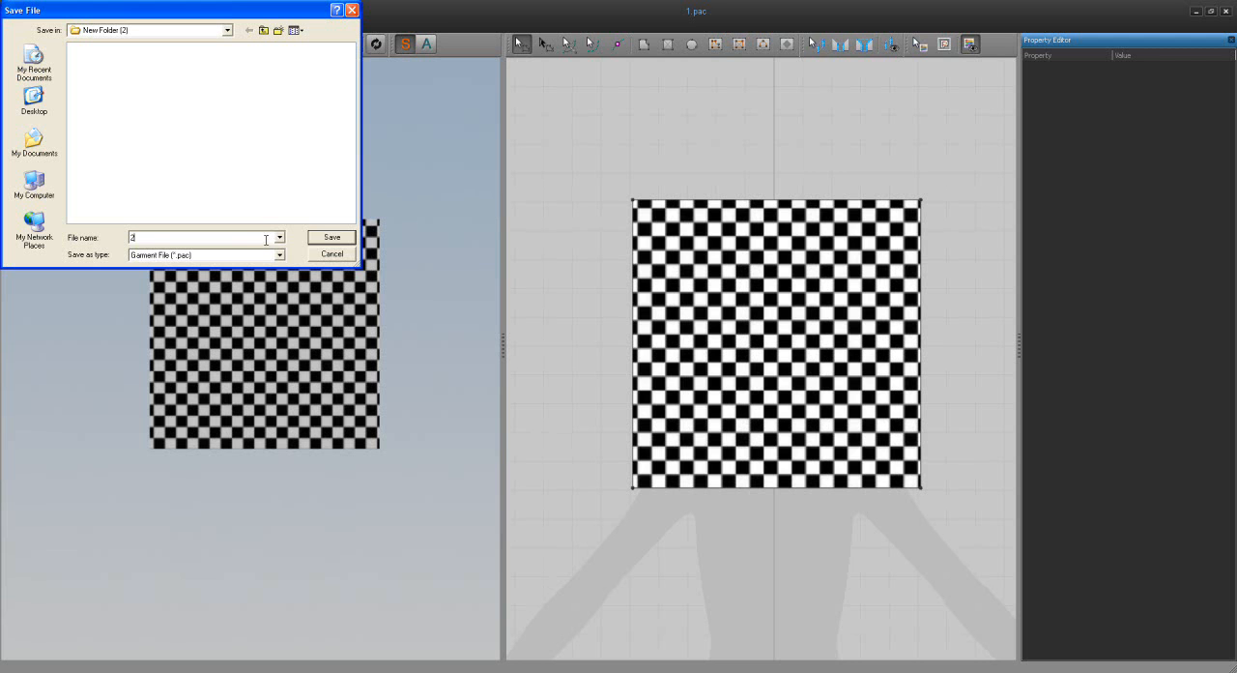
left_click(330, 238)
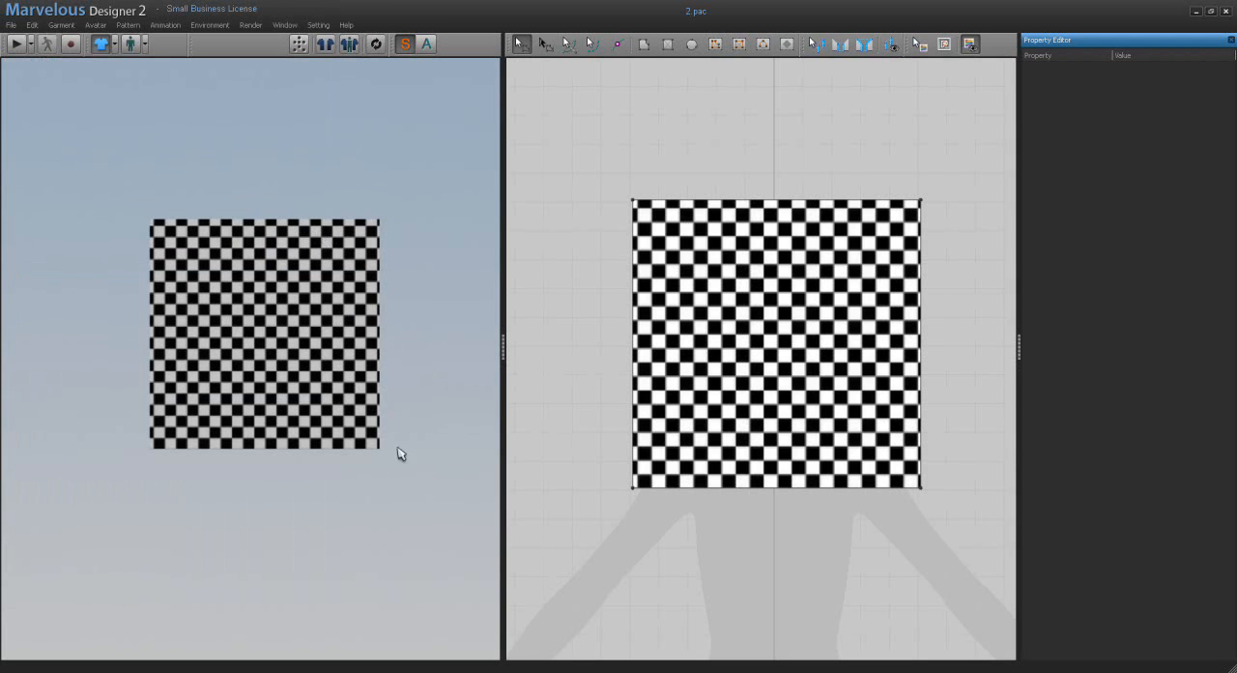
Step: Switch to the New Folder (2) window and examine the texture images in subfolder 2
left_click(463, 671)
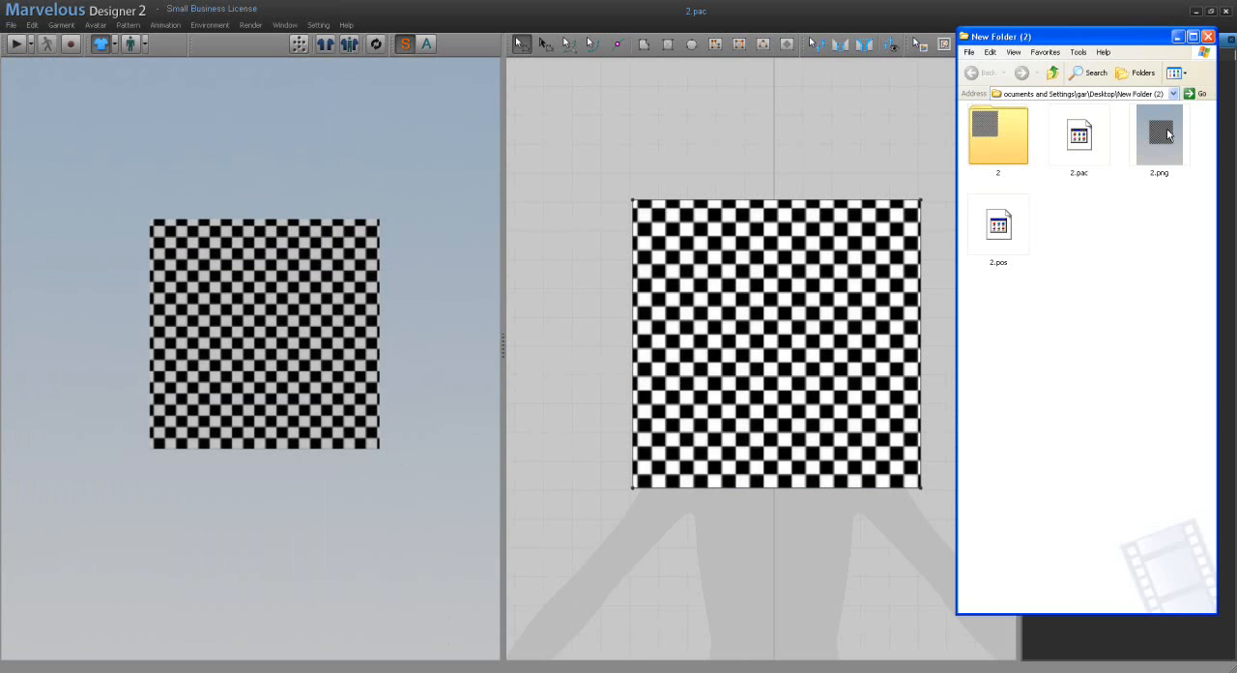
double_click(1017, 132)
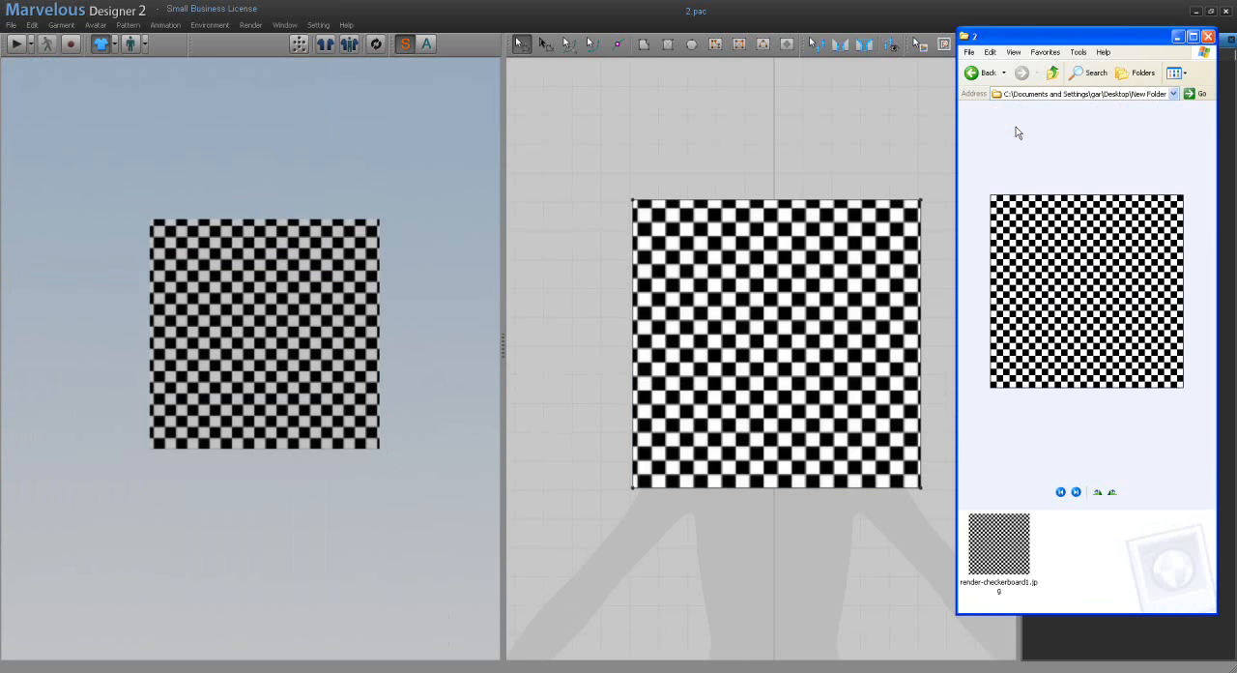
Step: Leave texture subfolder 2 and save the garment as 4 in New Folder (2), using the ZPac option with texture images zipped in
left_click(976, 74)
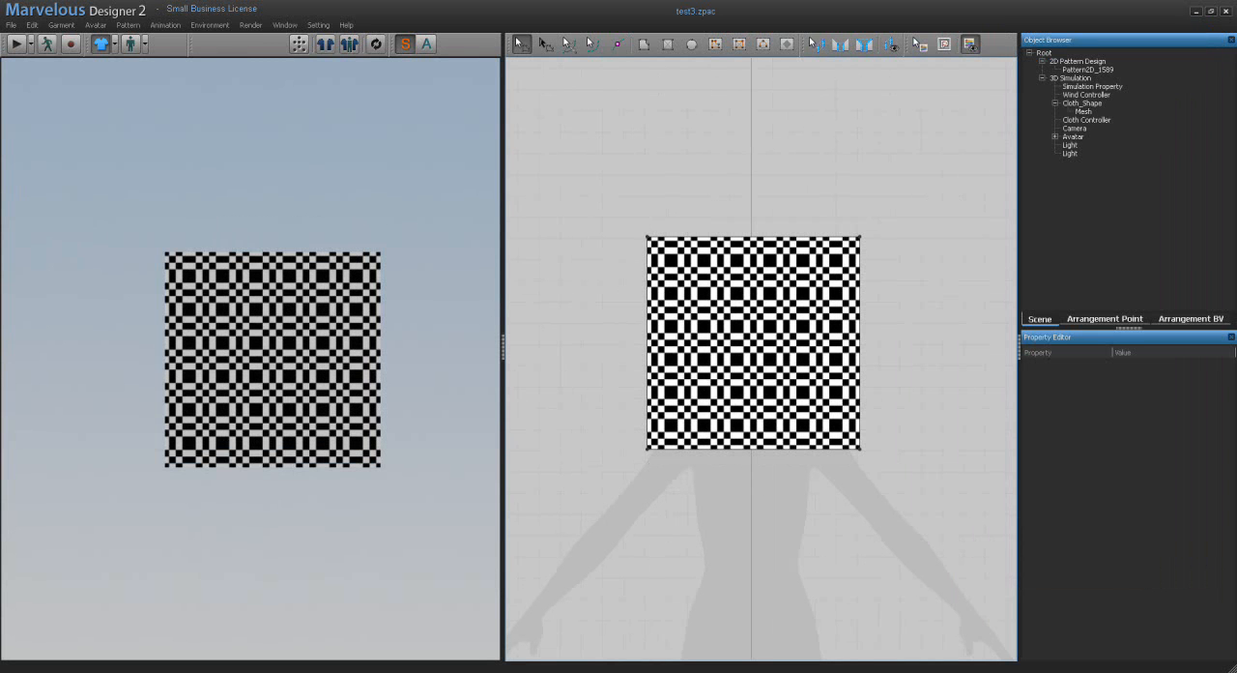
left_click(11, 25)
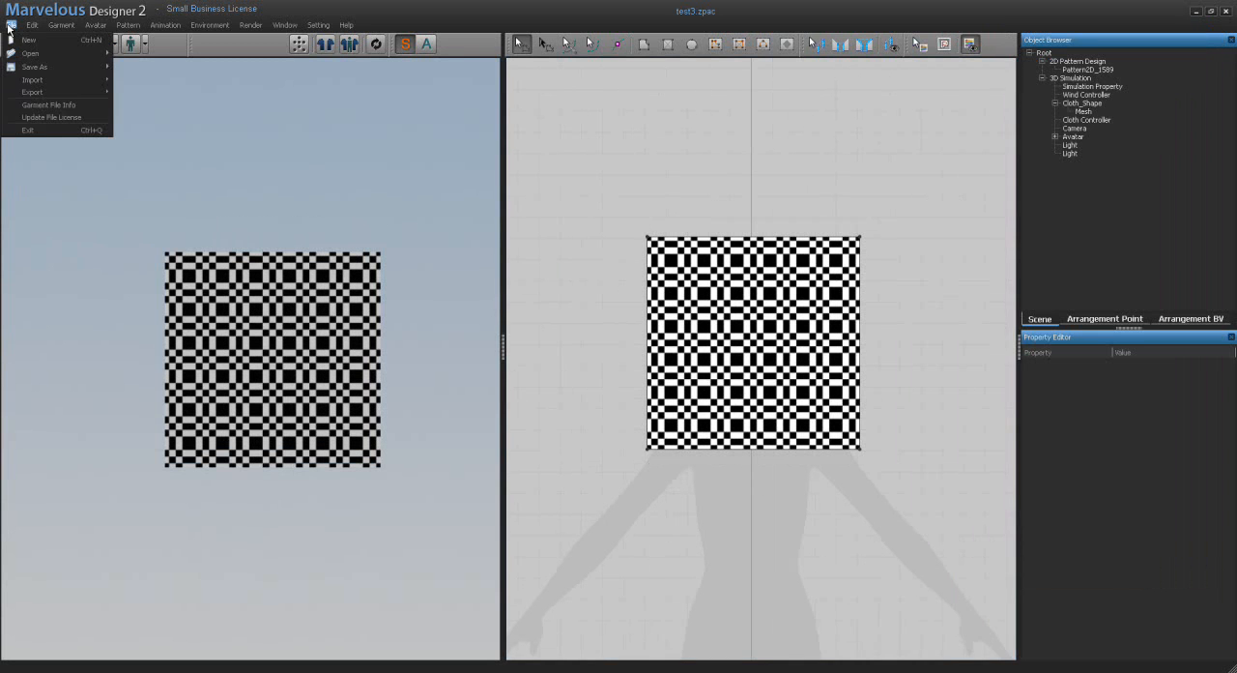
mouse_move(58, 67)
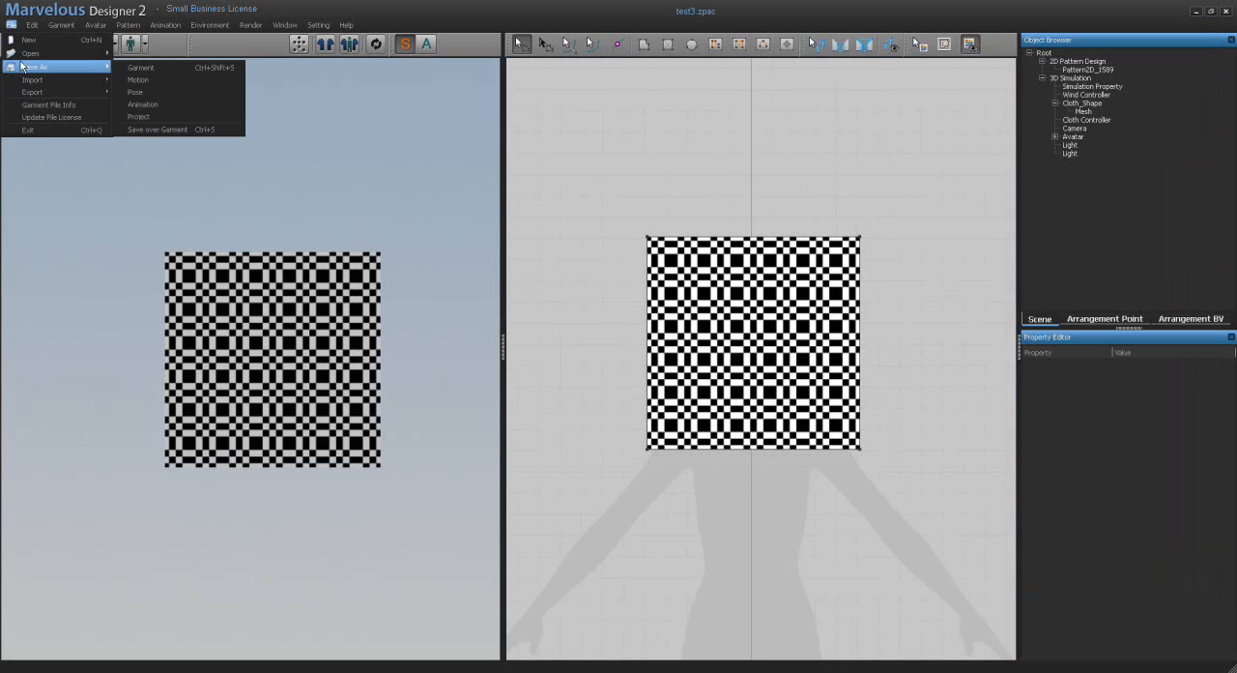
left_click(135, 66)
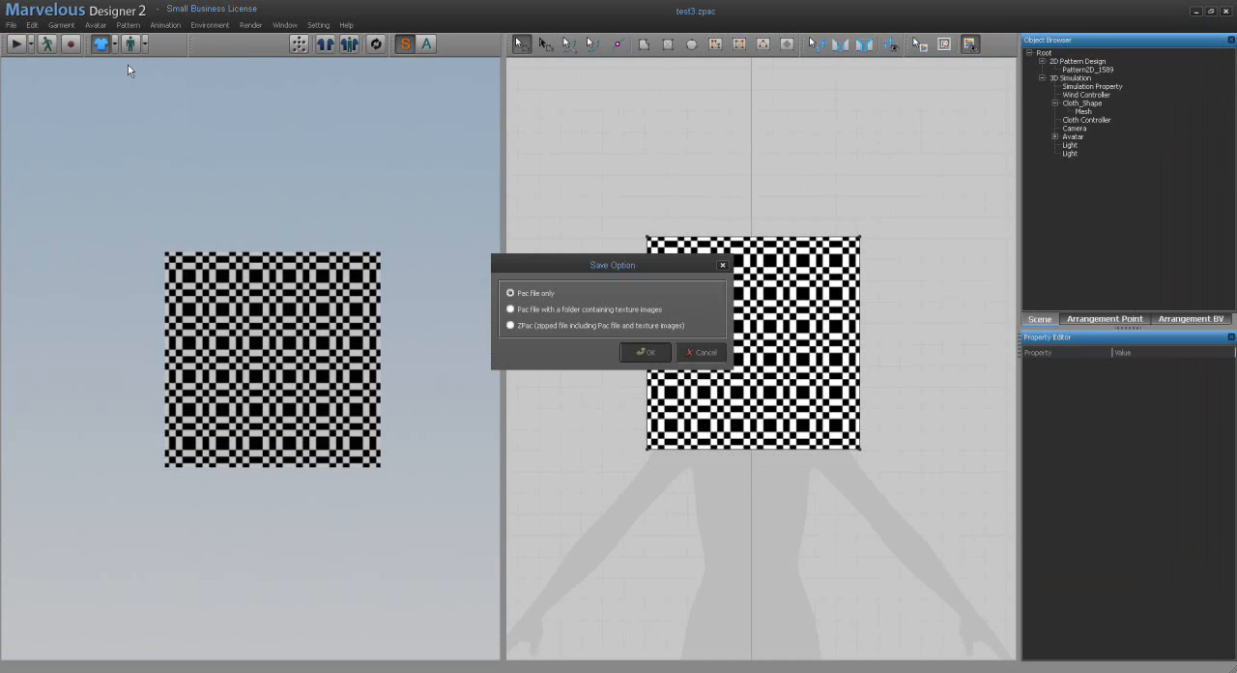
left_click(511, 326)
left_click(642, 352)
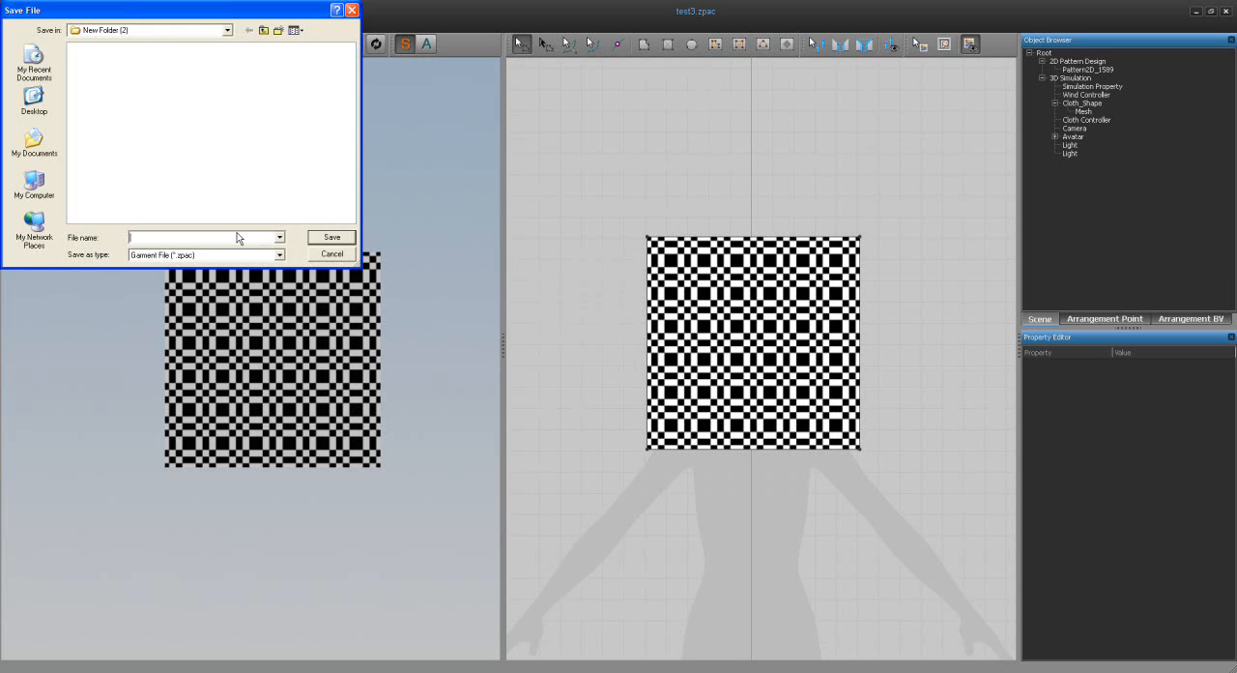
type("4")
left_click(331, 239)
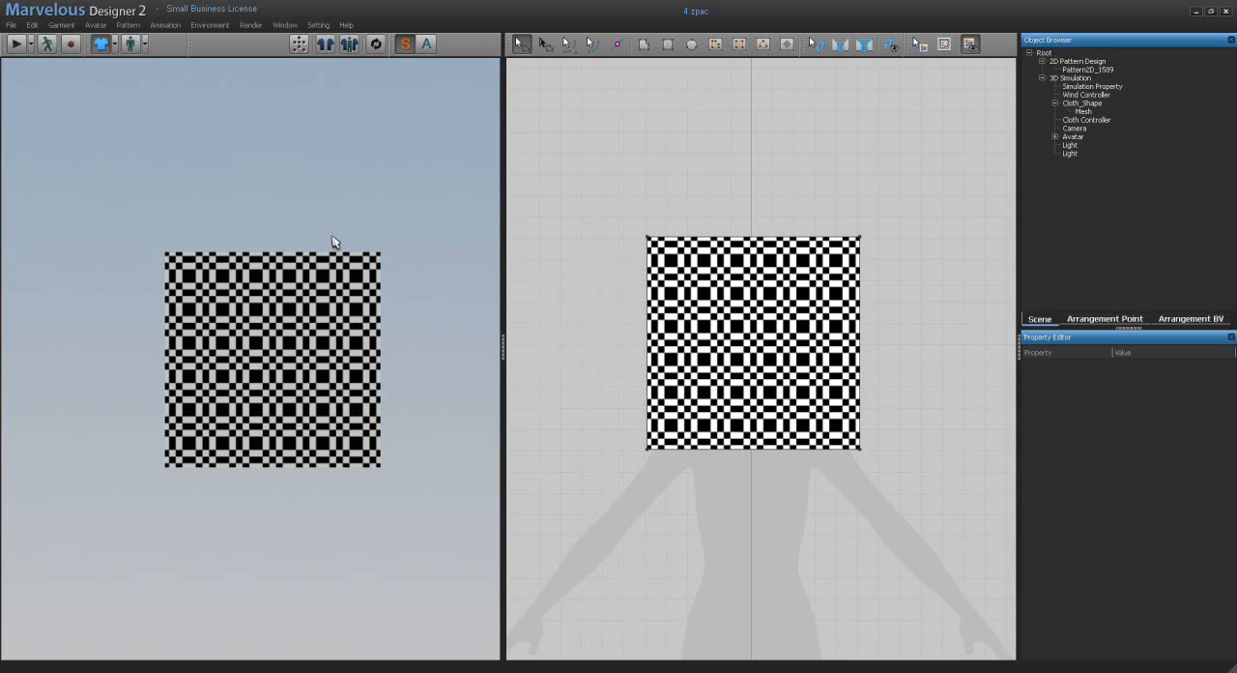
Step: Start a new empty file and delete the texture image checker2.jpg from New Folder (2)
left_click(11, 24)
left_click(29, 40)
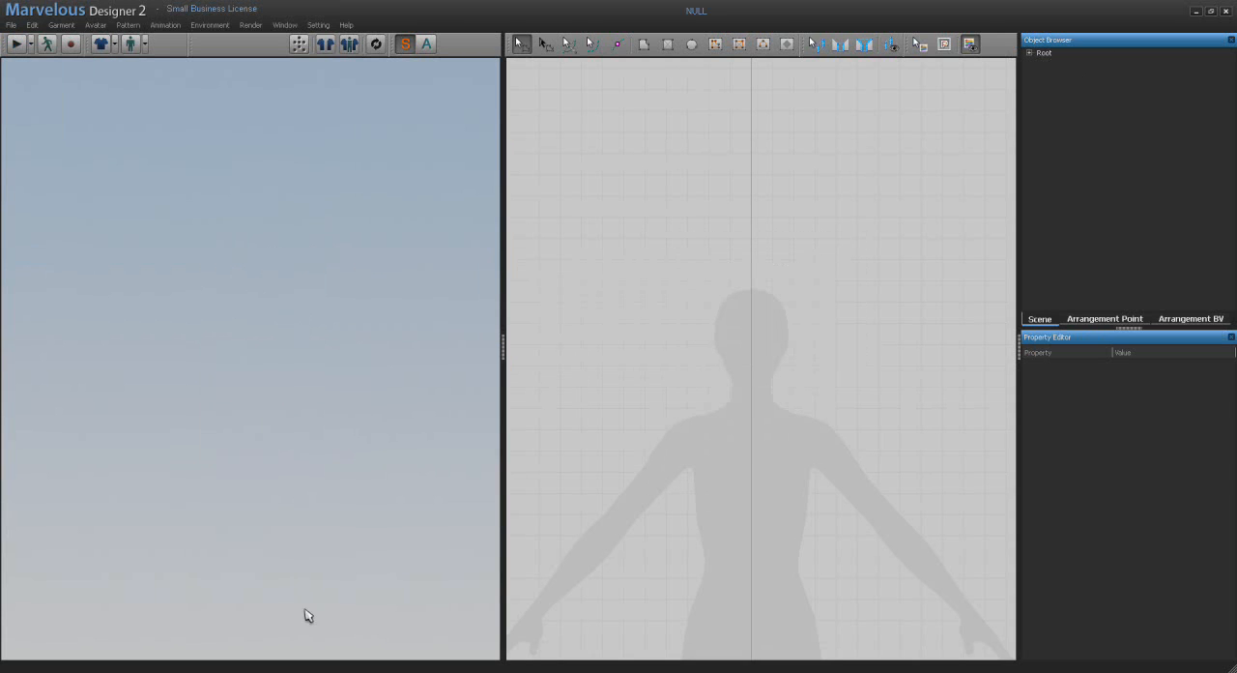
key("alt+Tab")
left_click(995, 140)
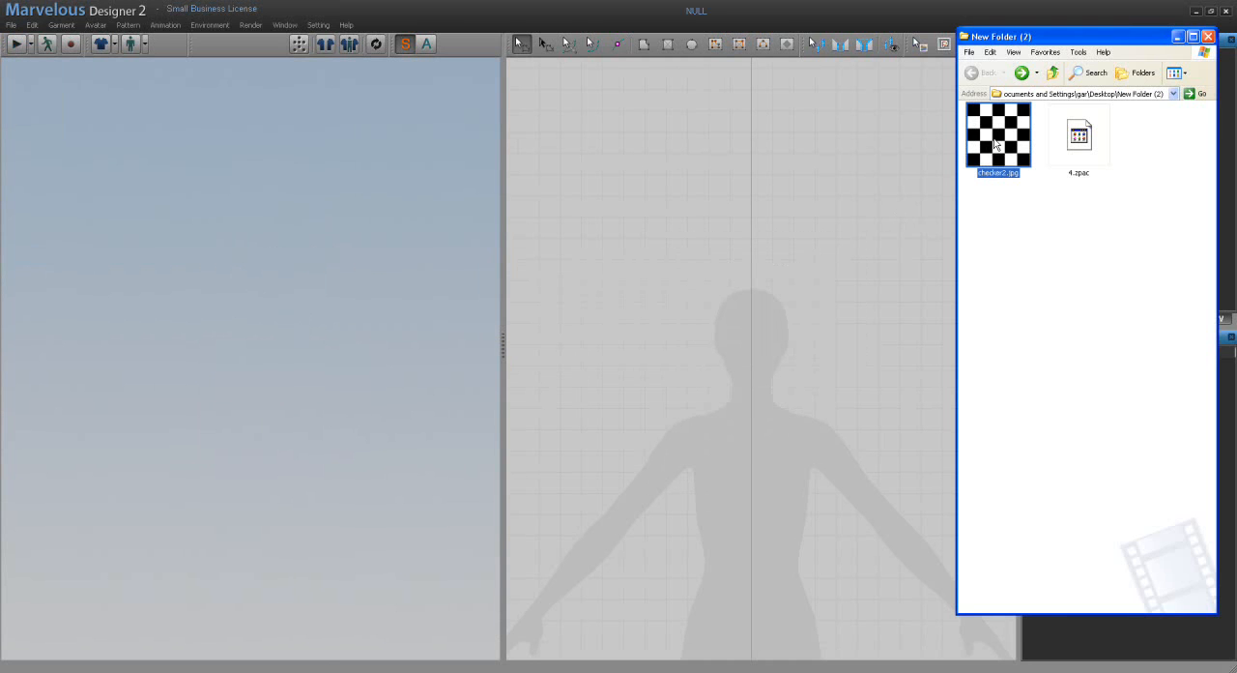
key("Delete")
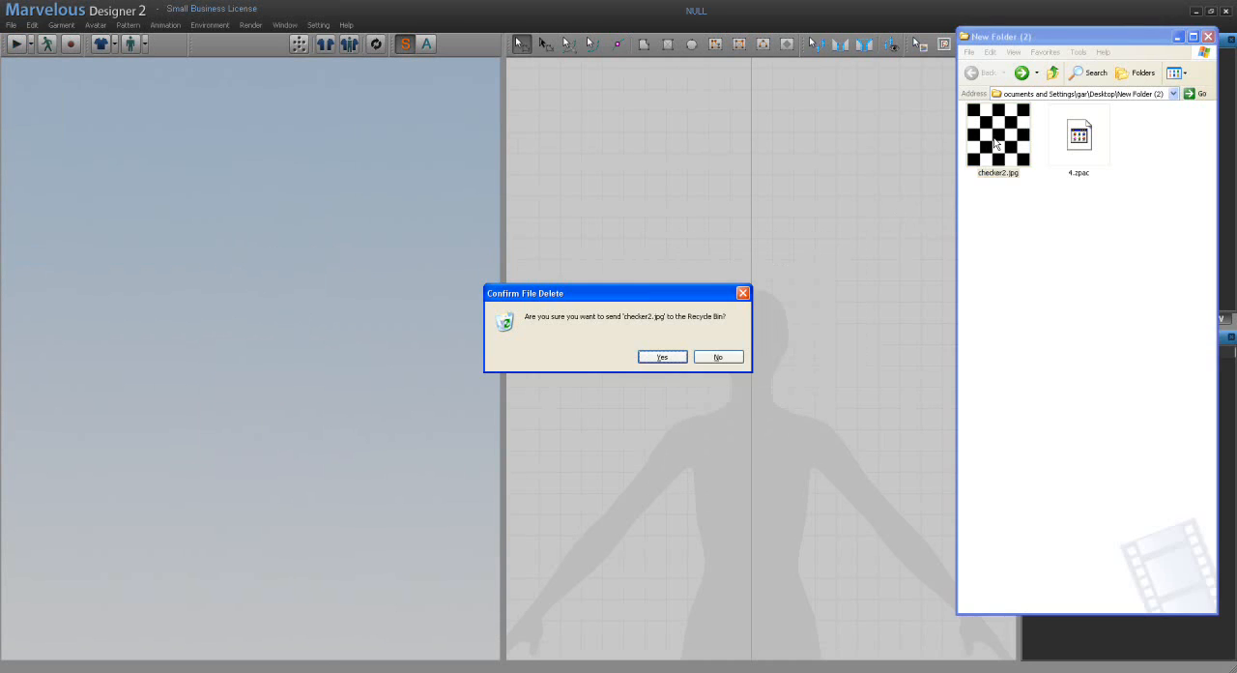
left_click(675, 364)
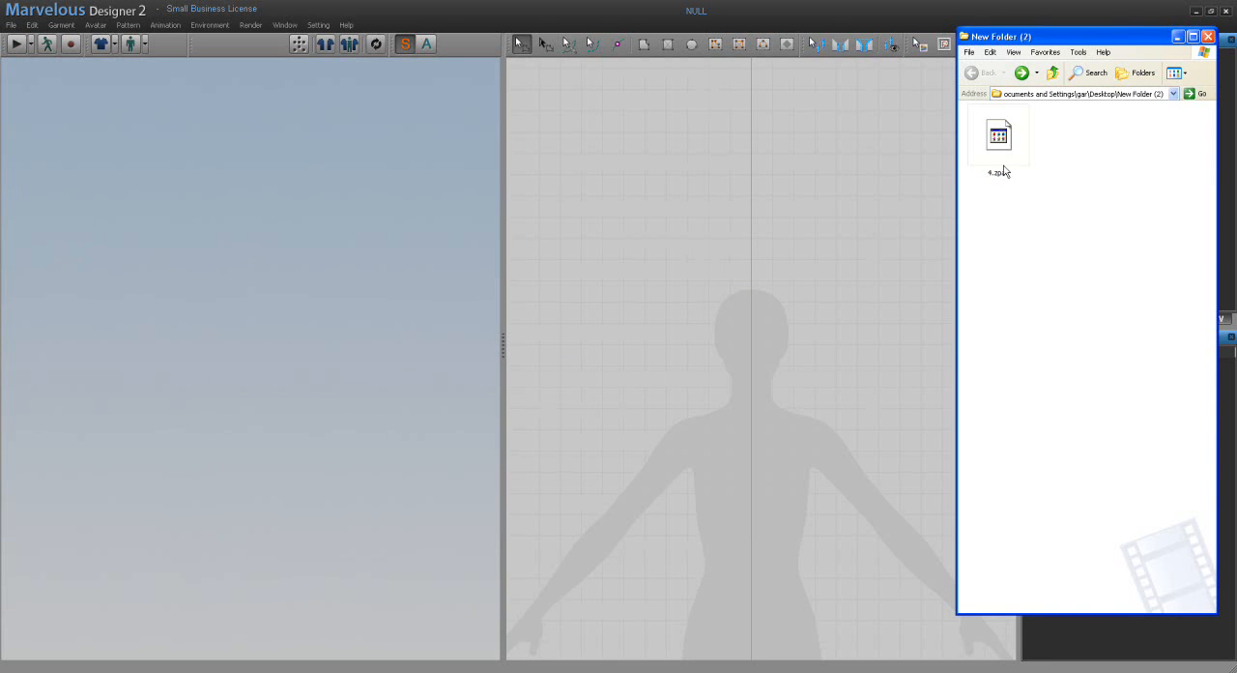
Step: Open the saved garment 4.zpac and load its pose file too
left_click(11, 25)
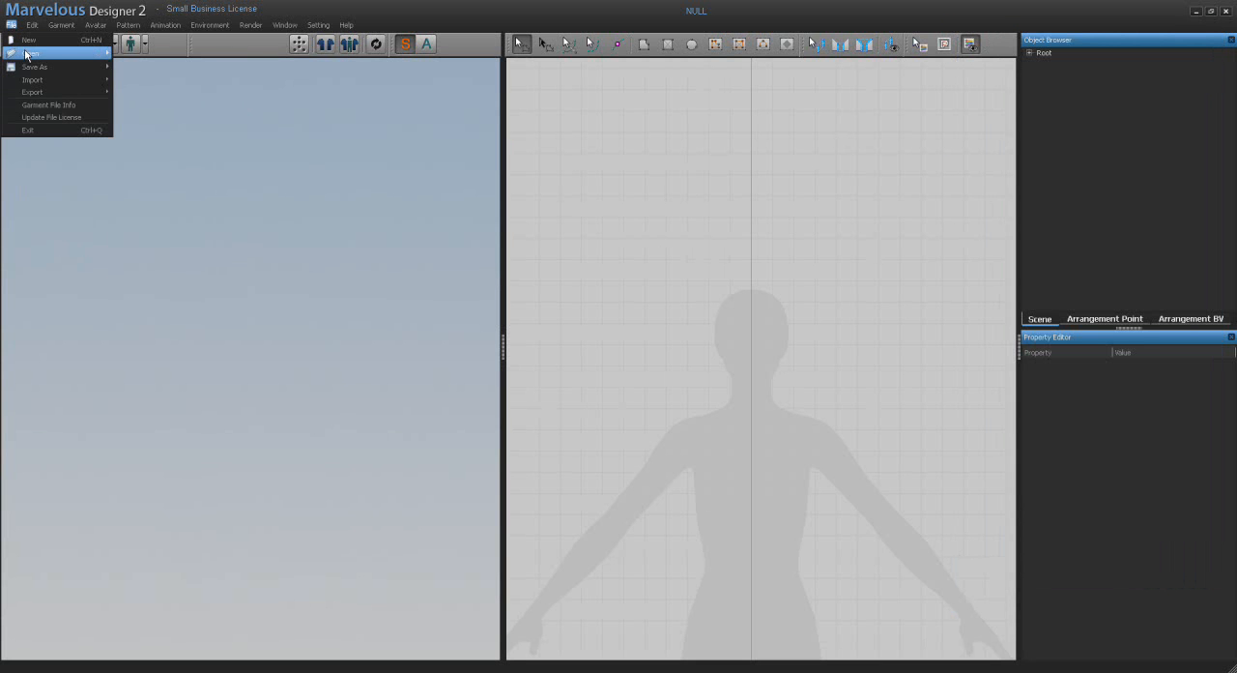
mouse_move(29, 53)
left_click(127, 61)
left_click(89, 51)
left_click(332, 237)
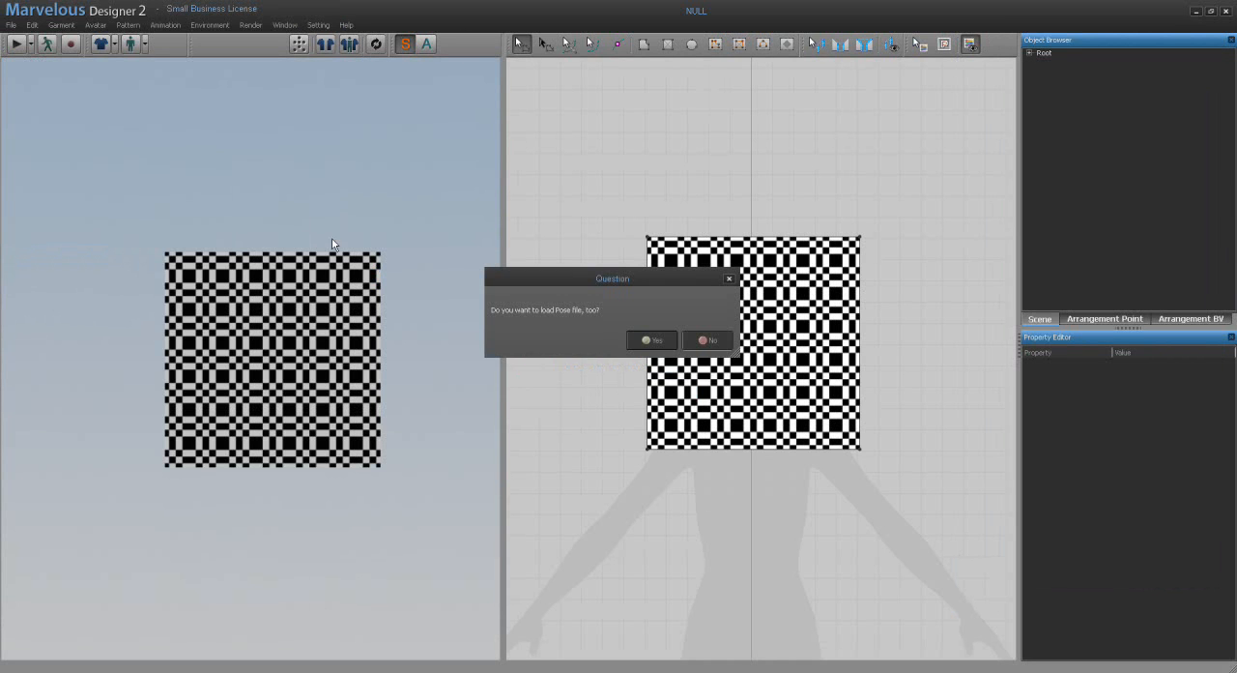
left_click(650, 341)
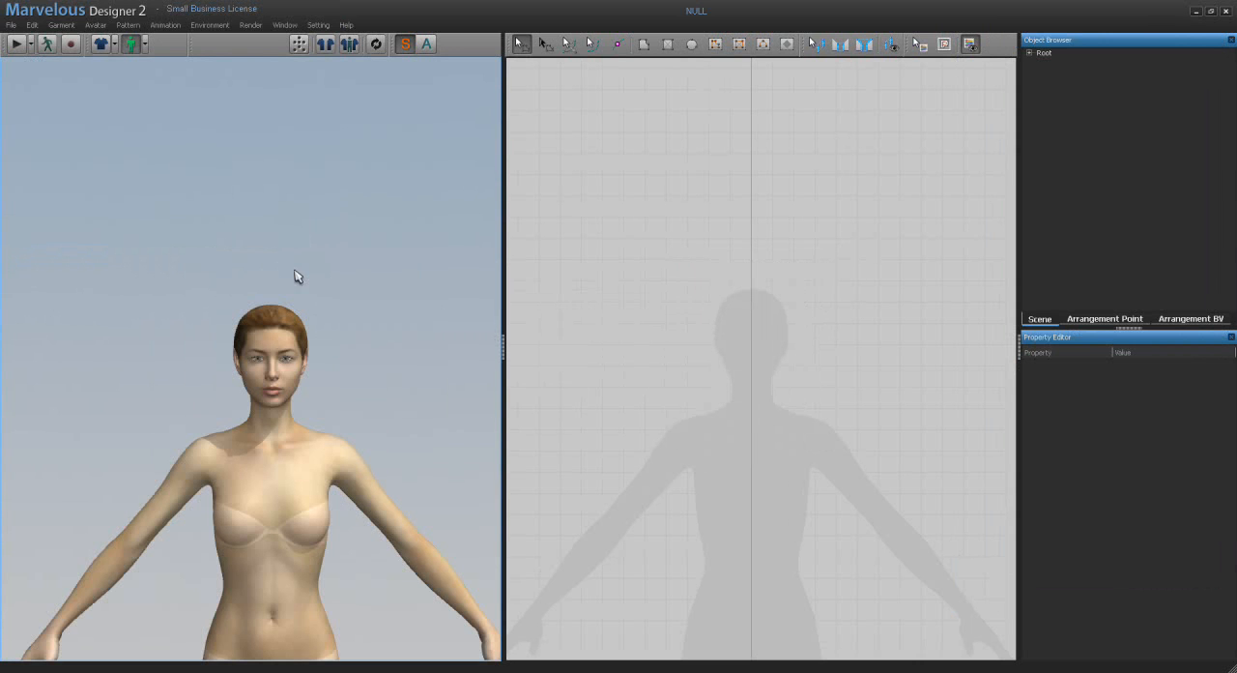
Step: Save a project file in New Folder (2), storing the Avatar Model and Arrangement Bounding Volume inside the project file
left_click(10, 25)
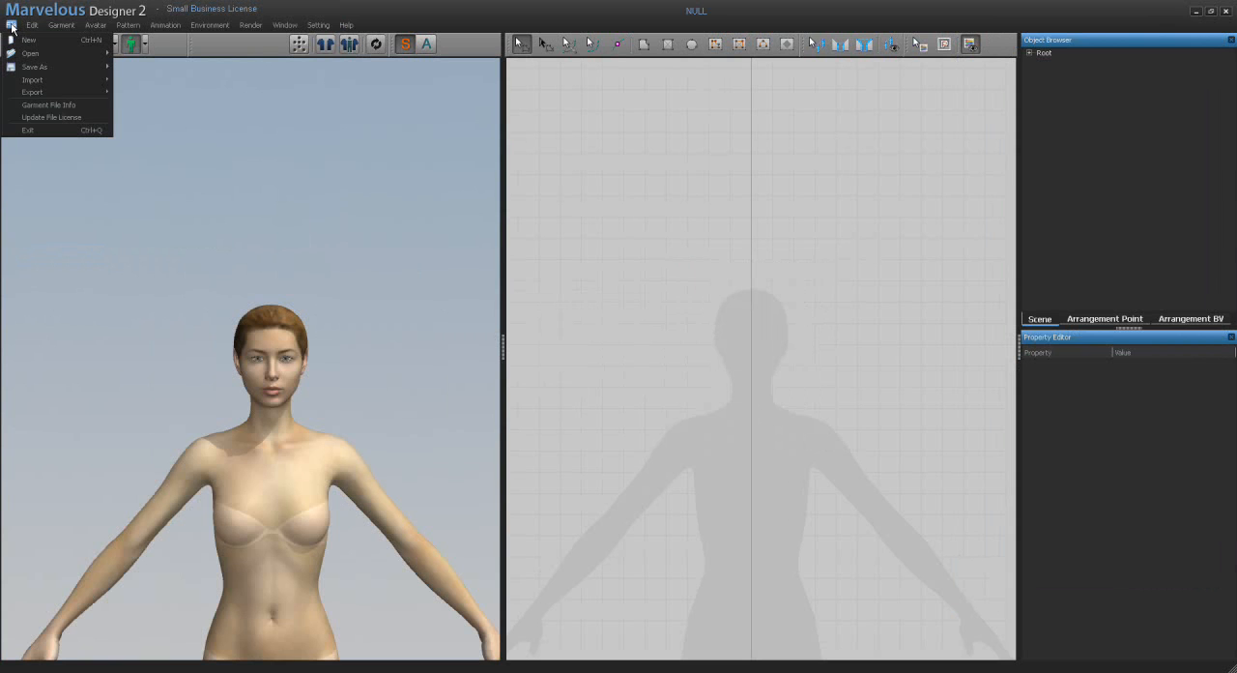
mouse_move(30, 67)
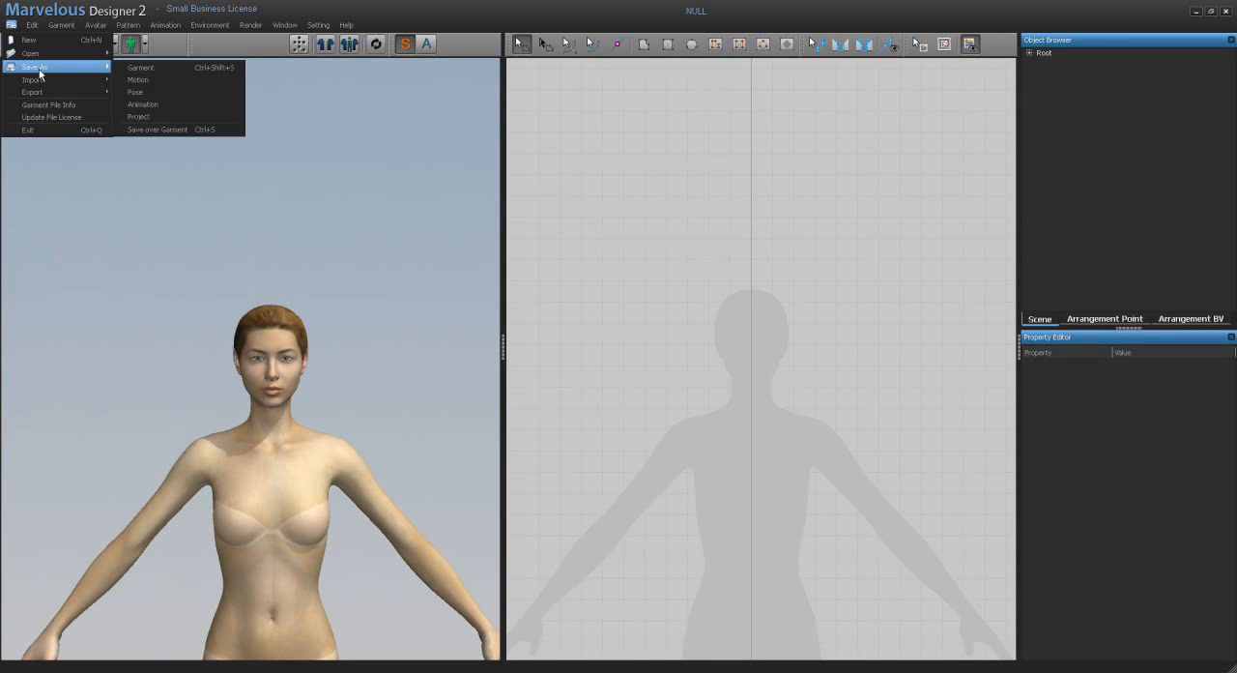
left_click(140, 117)
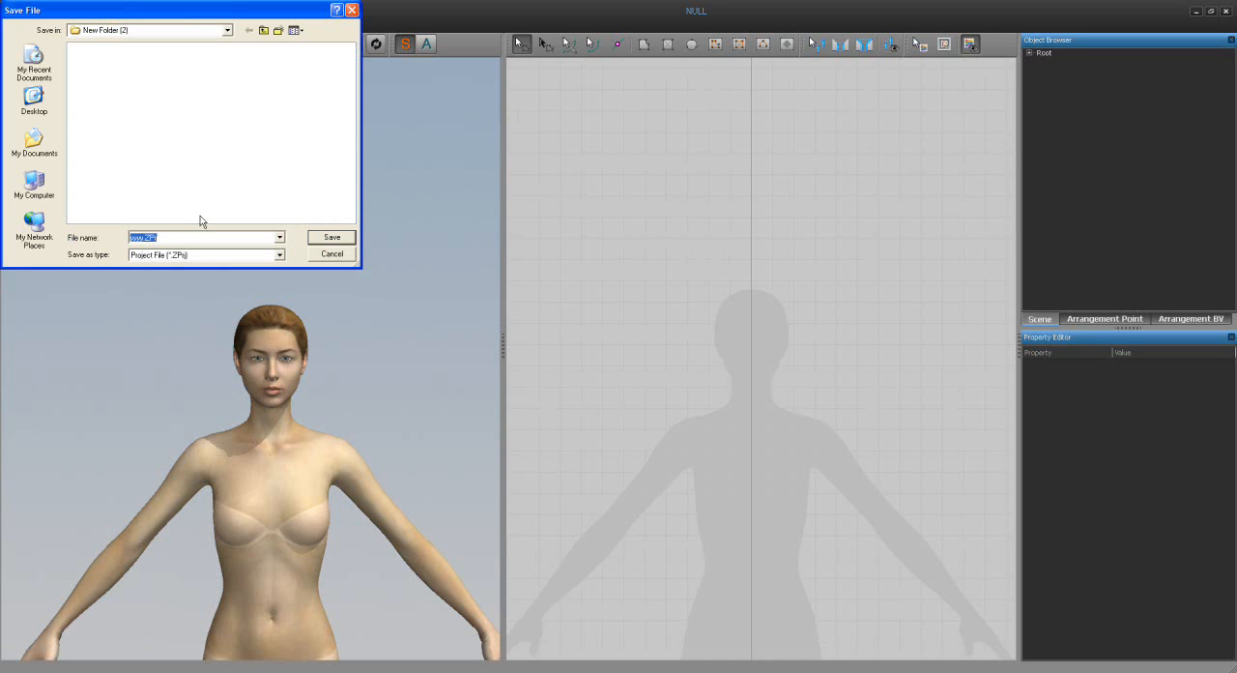
left_click(323, 240)
left_click(323, 240)
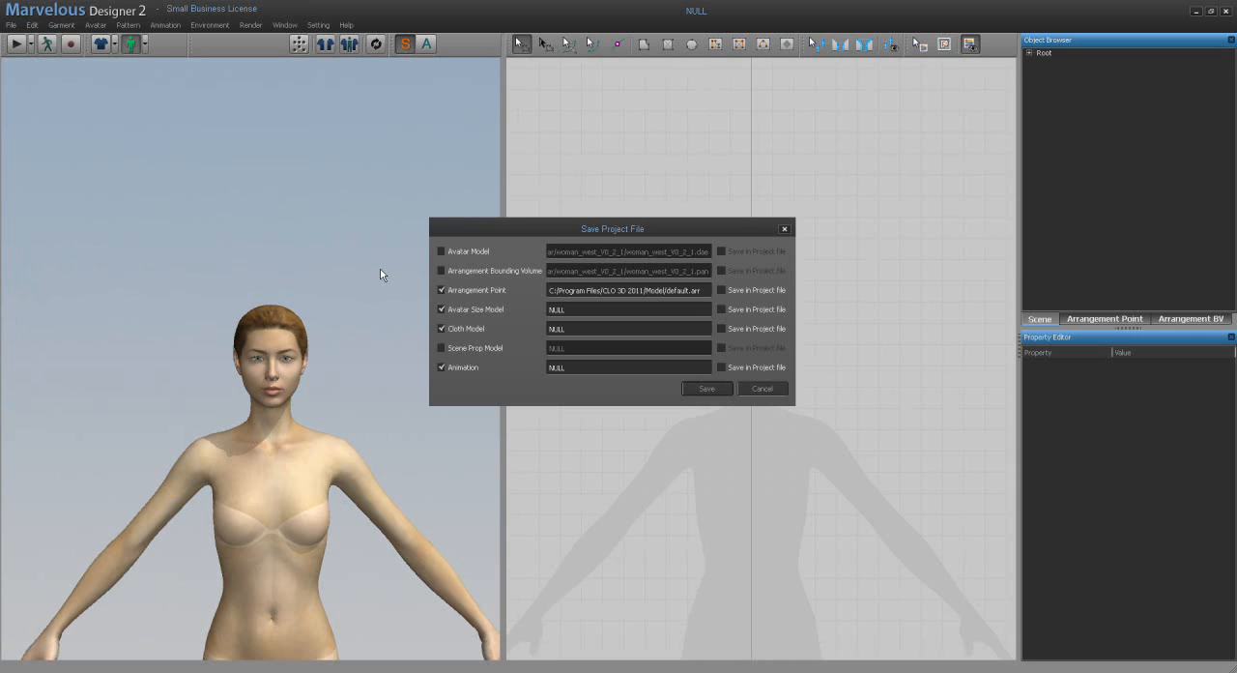
left_click(440, 251)
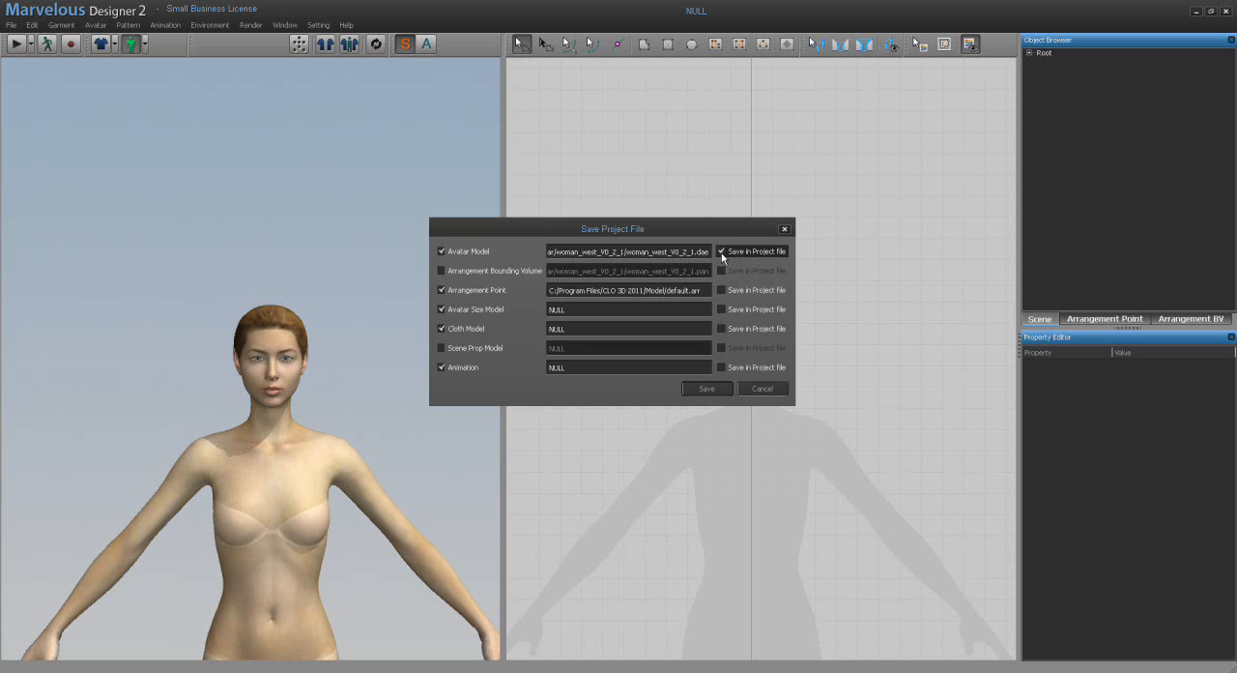
left_click(440, 271)
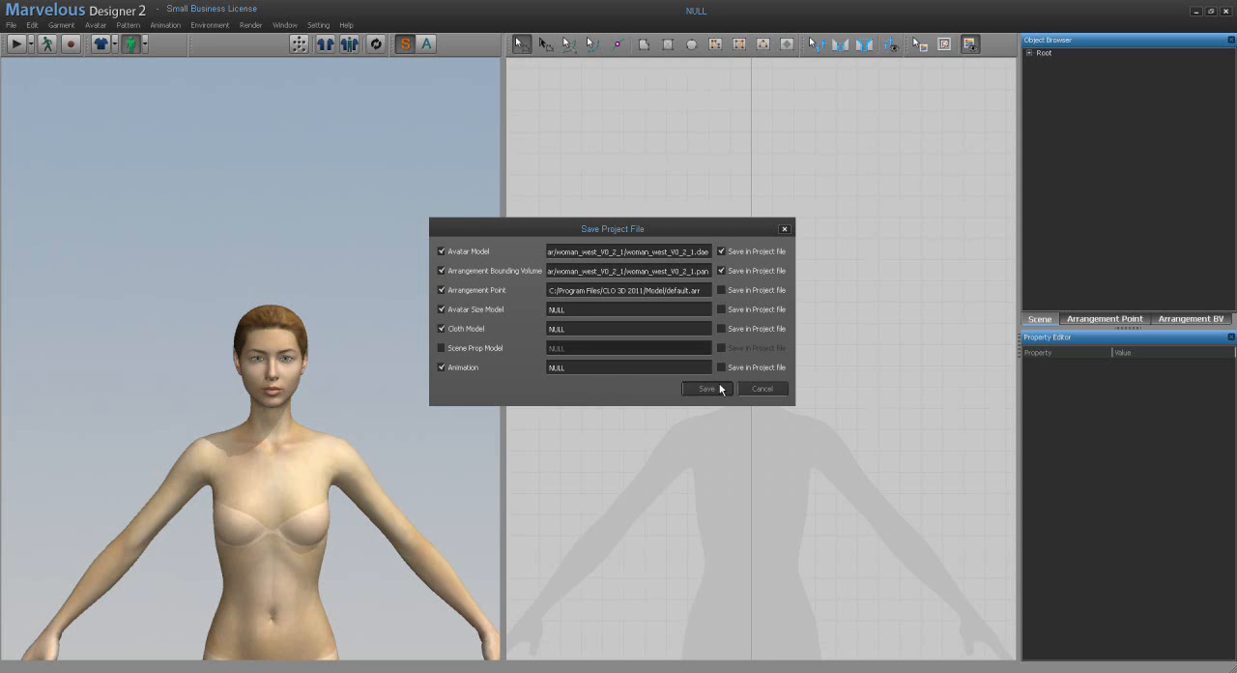
left_click(707, 389)
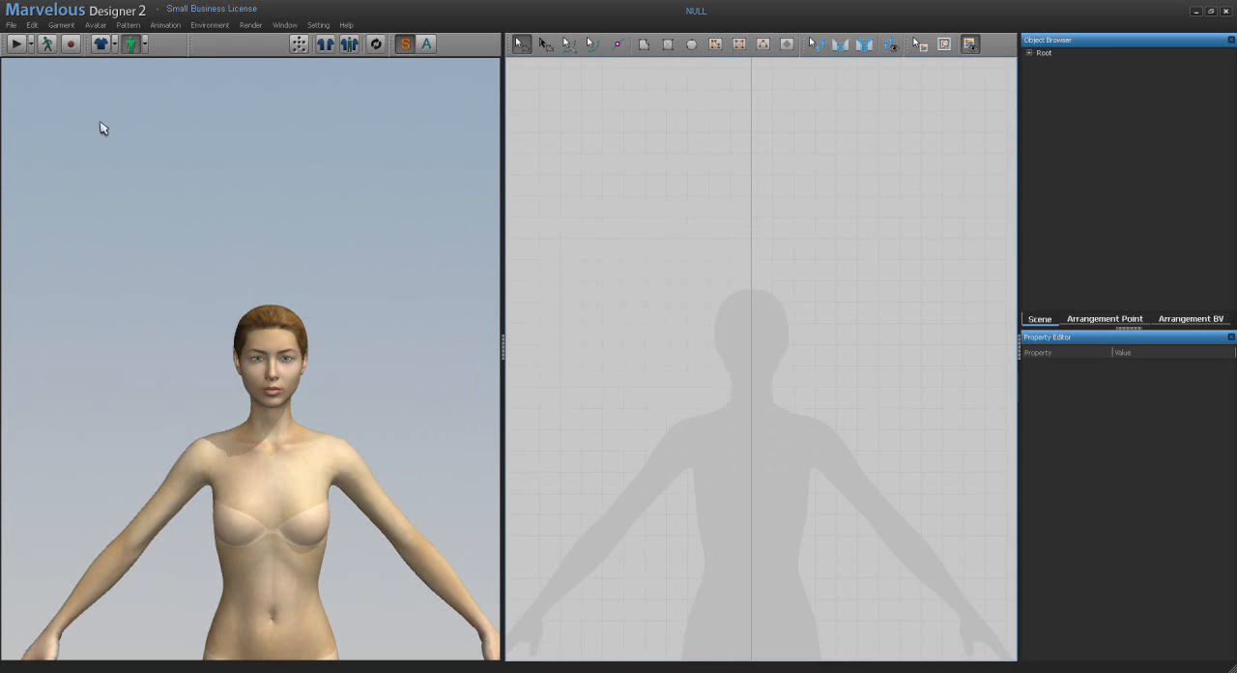
Step: Open the project containing the avatar in the strapless blue dress
left_click(11, 26)
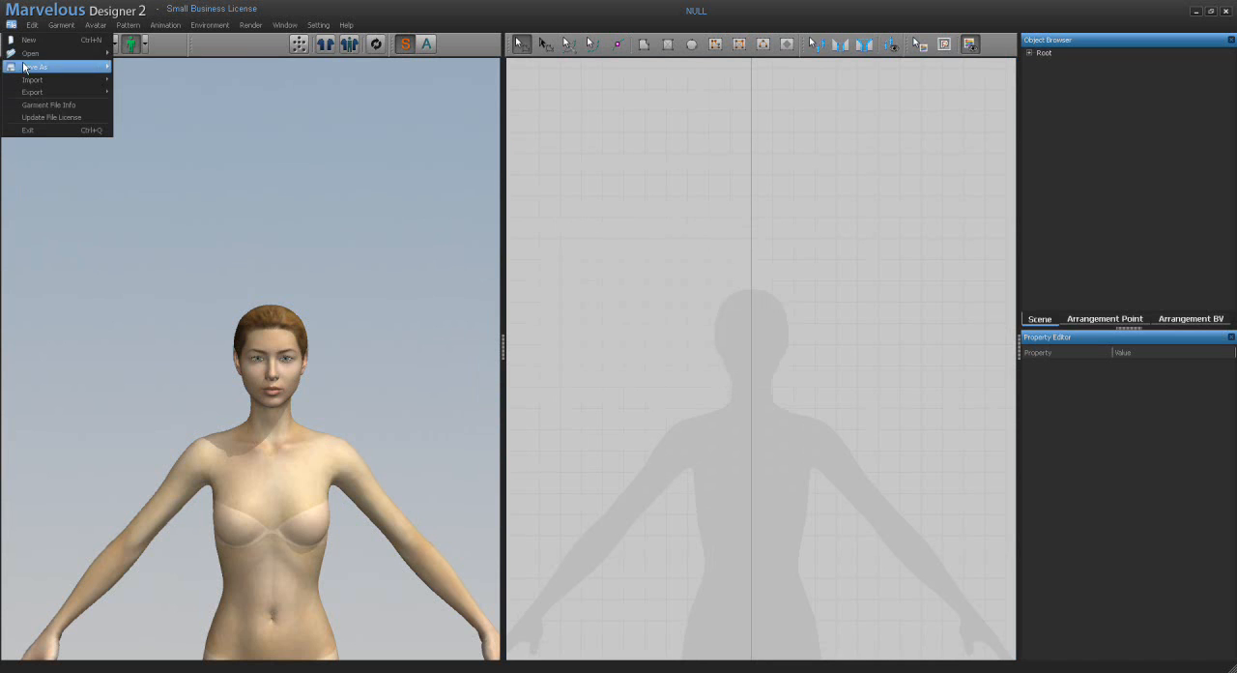
mouse_move(24, 56)
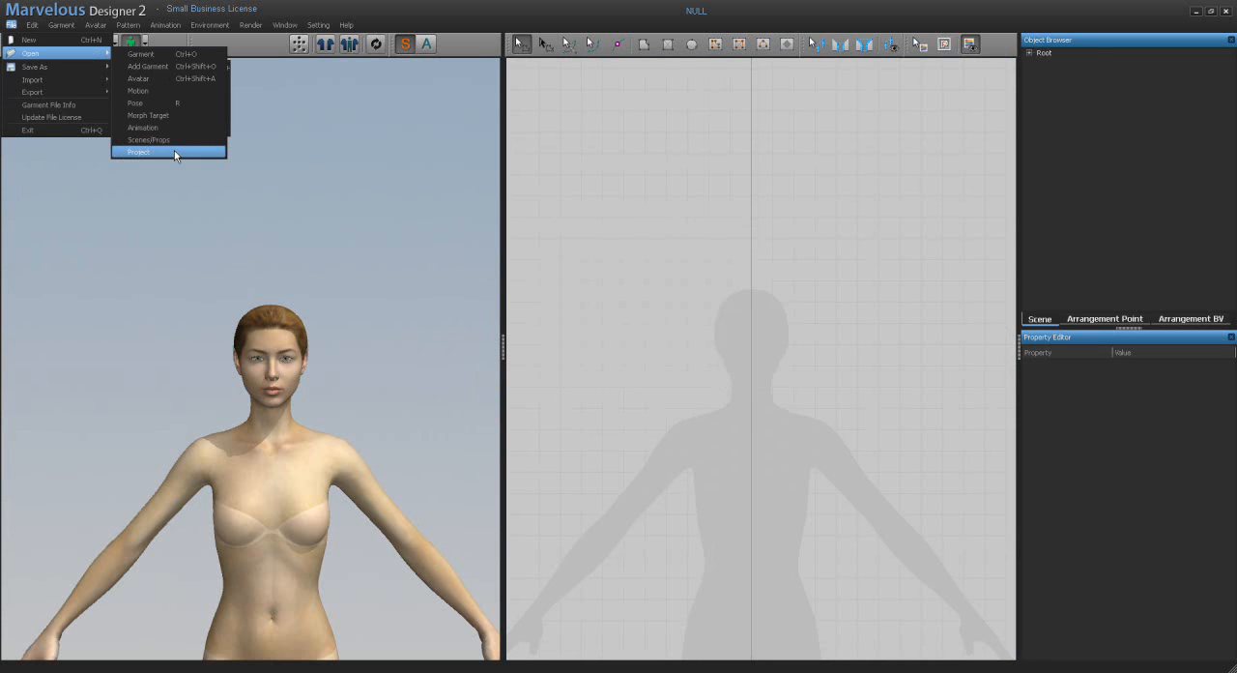
left_click(174, 152)
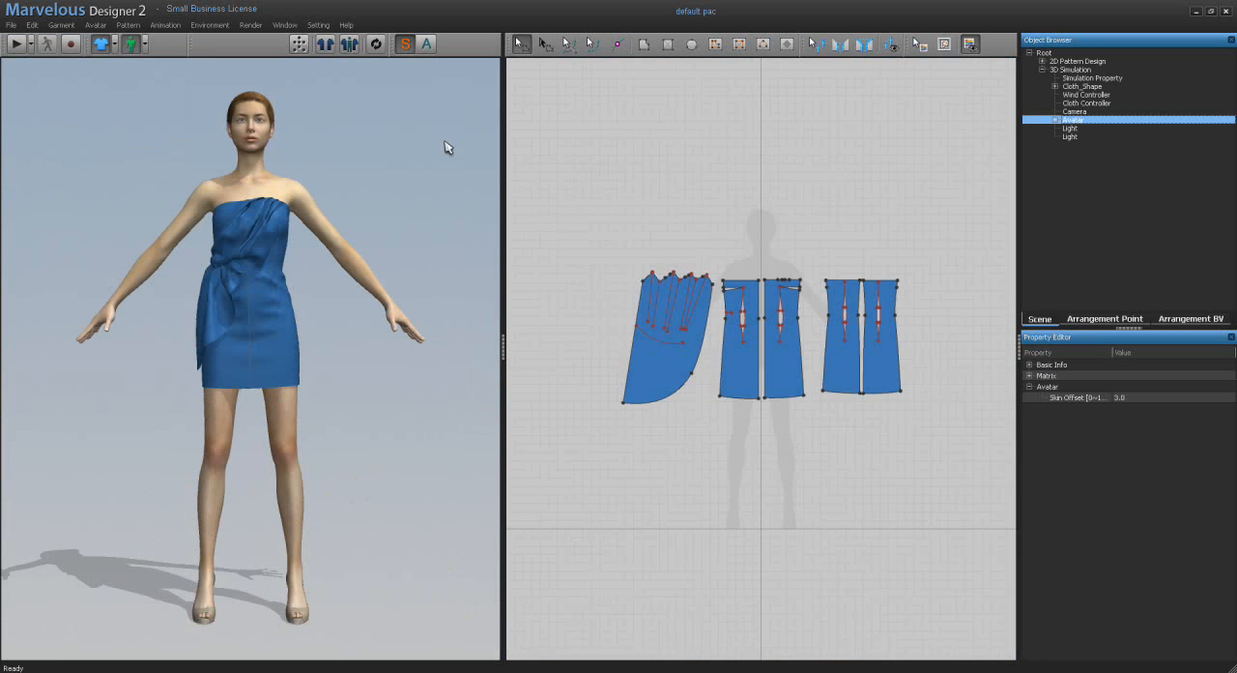
Step: Clear the avatar from the 3D scene and check the 3D Simulation entries in the Object Browser
left_click(94, 26)
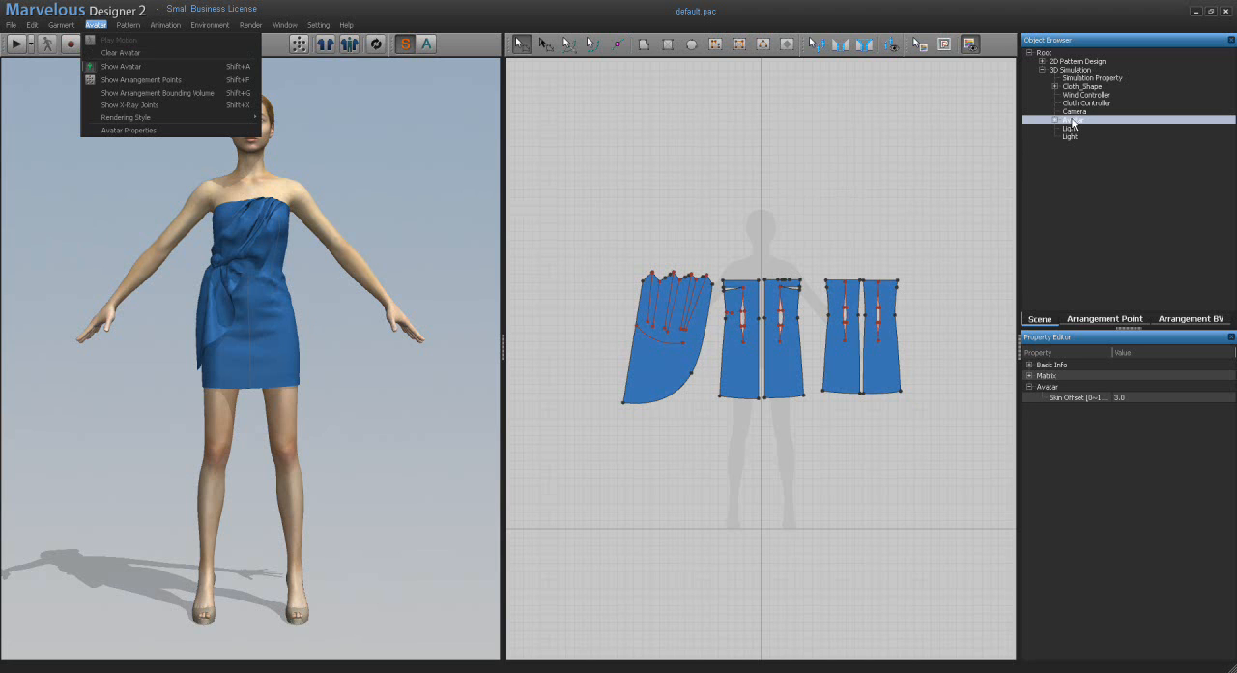
left_click(1073, 121)
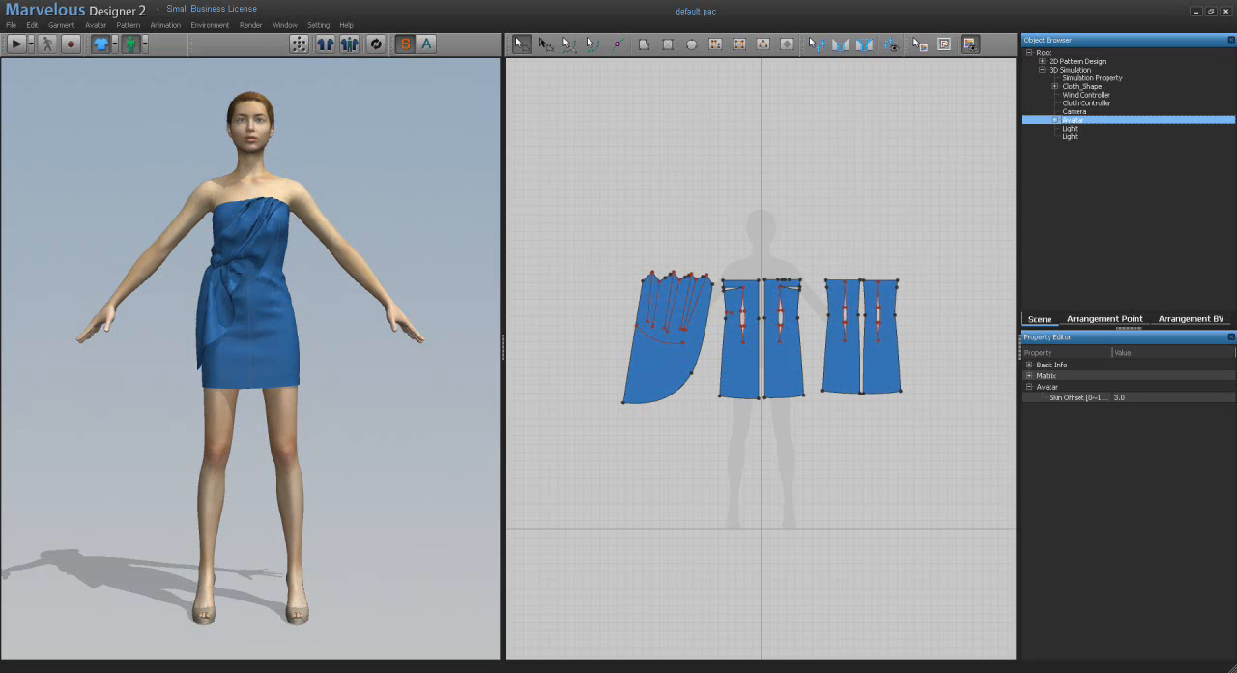
right_click(397, 126)
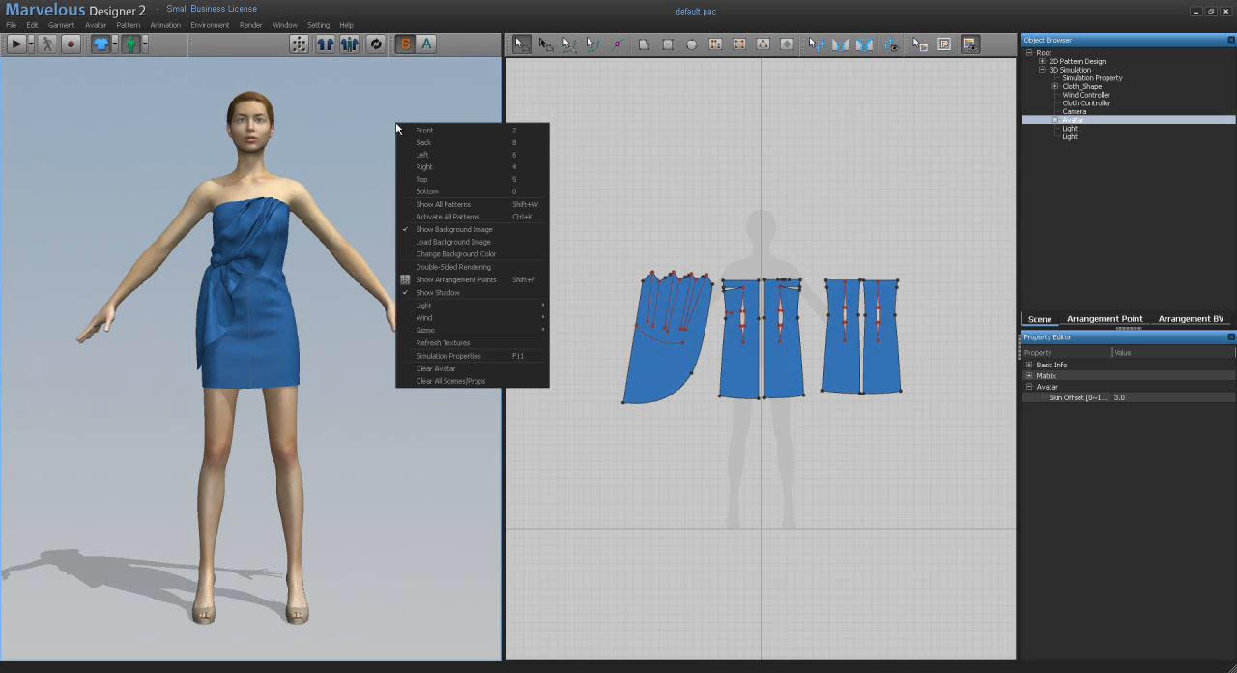
left_click(446, 372)
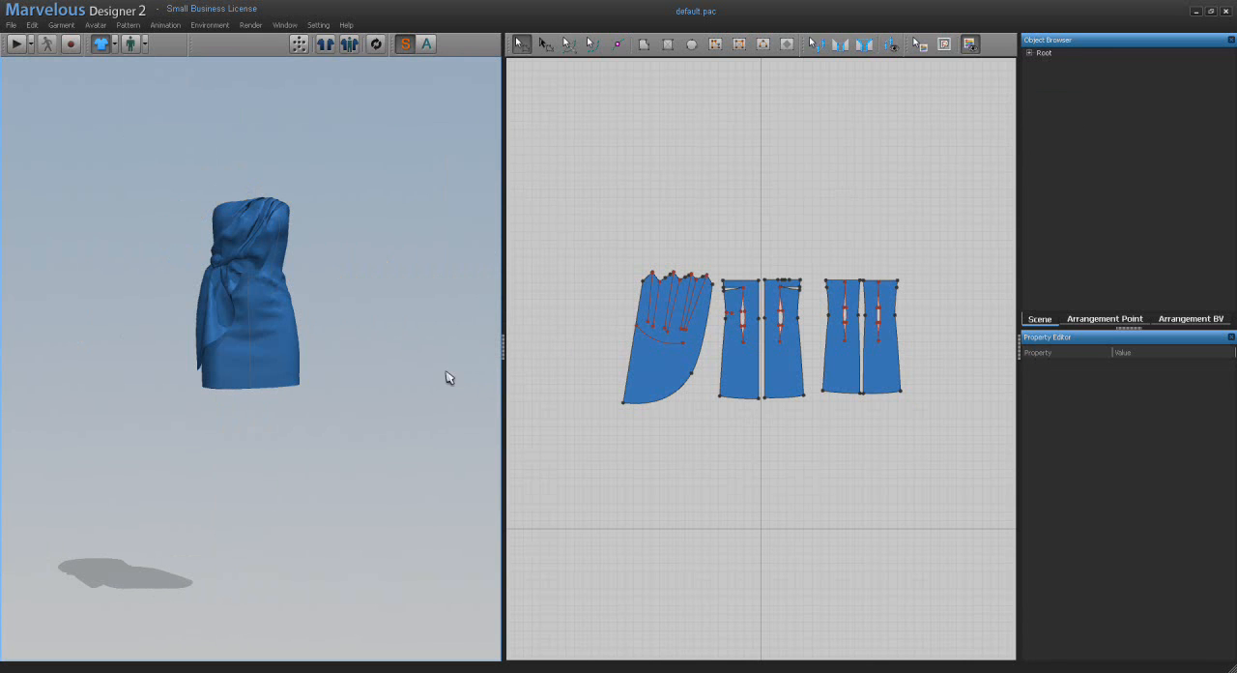
left_click(1029, 53)
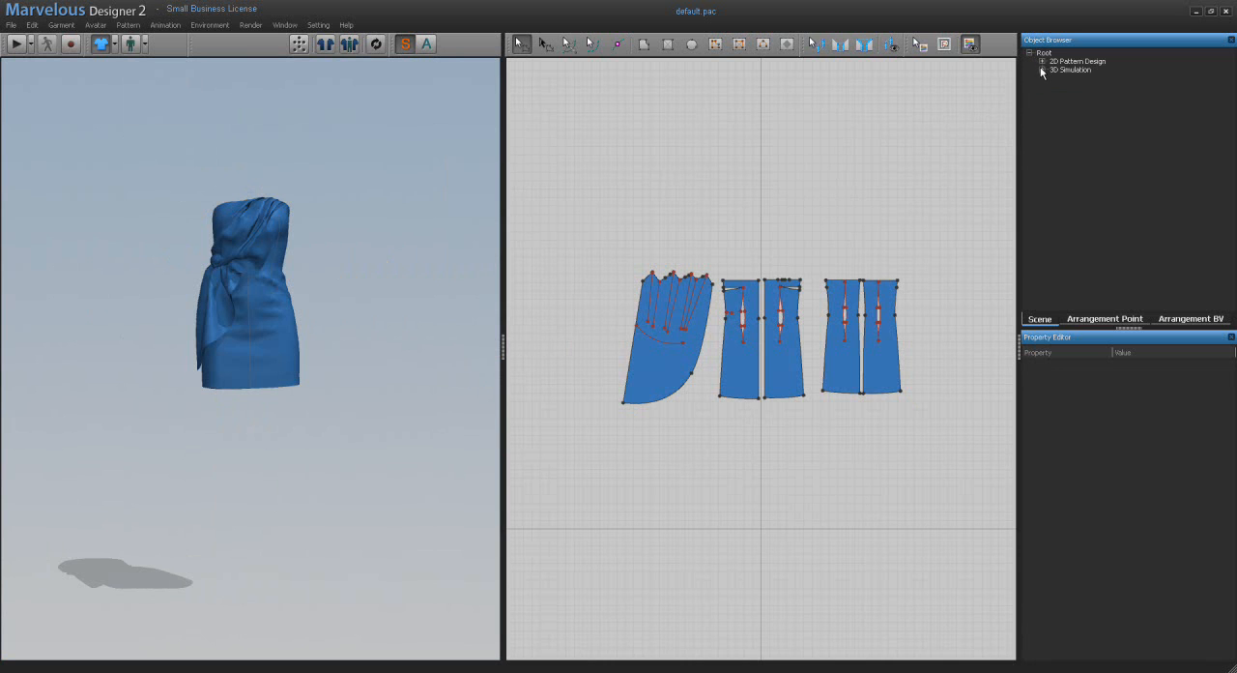
left_click(1042, 69)
left_click(1042, 69)
Step: Start a new empty file and clear all scenes and props from the 3D window
left_click(11, 25)
left_click(27, 39)
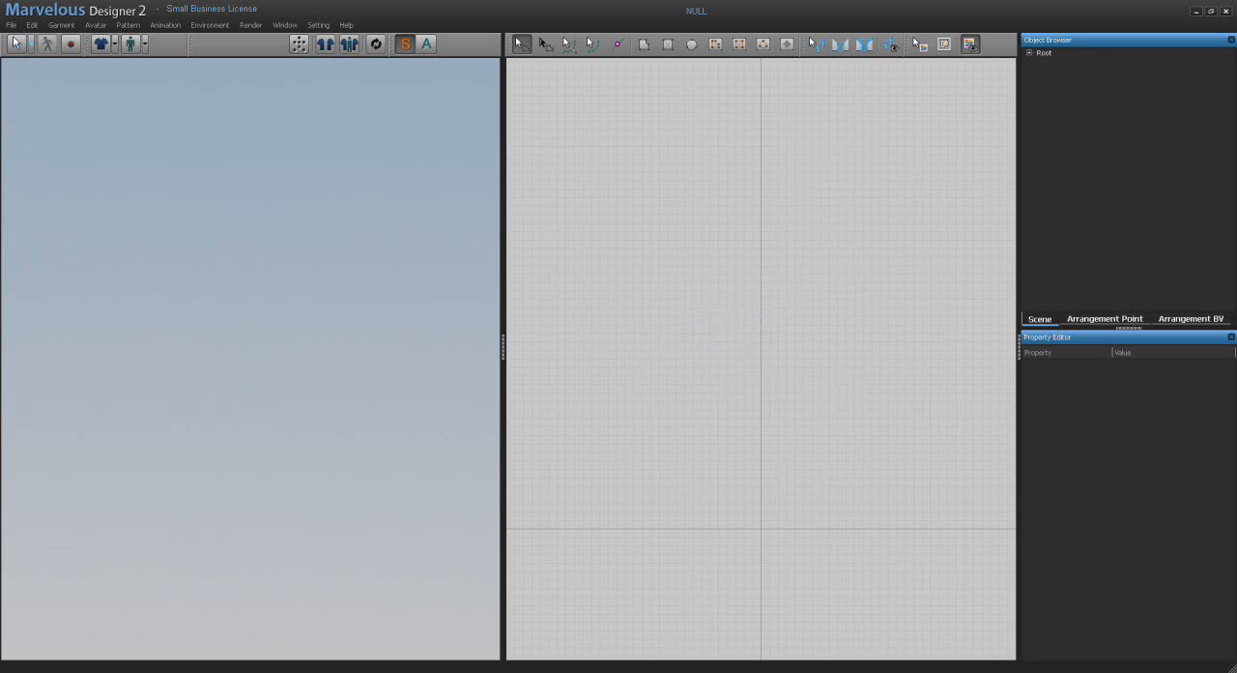
right_click(312, 244)
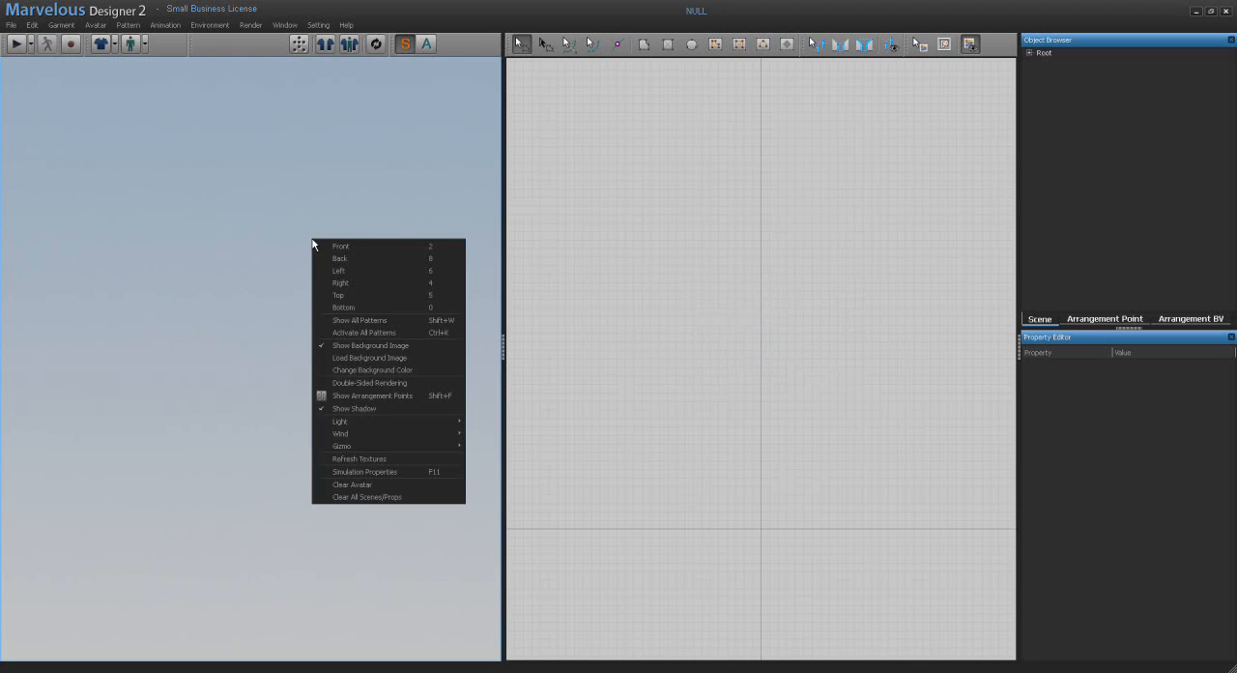
left_click(401, 499)
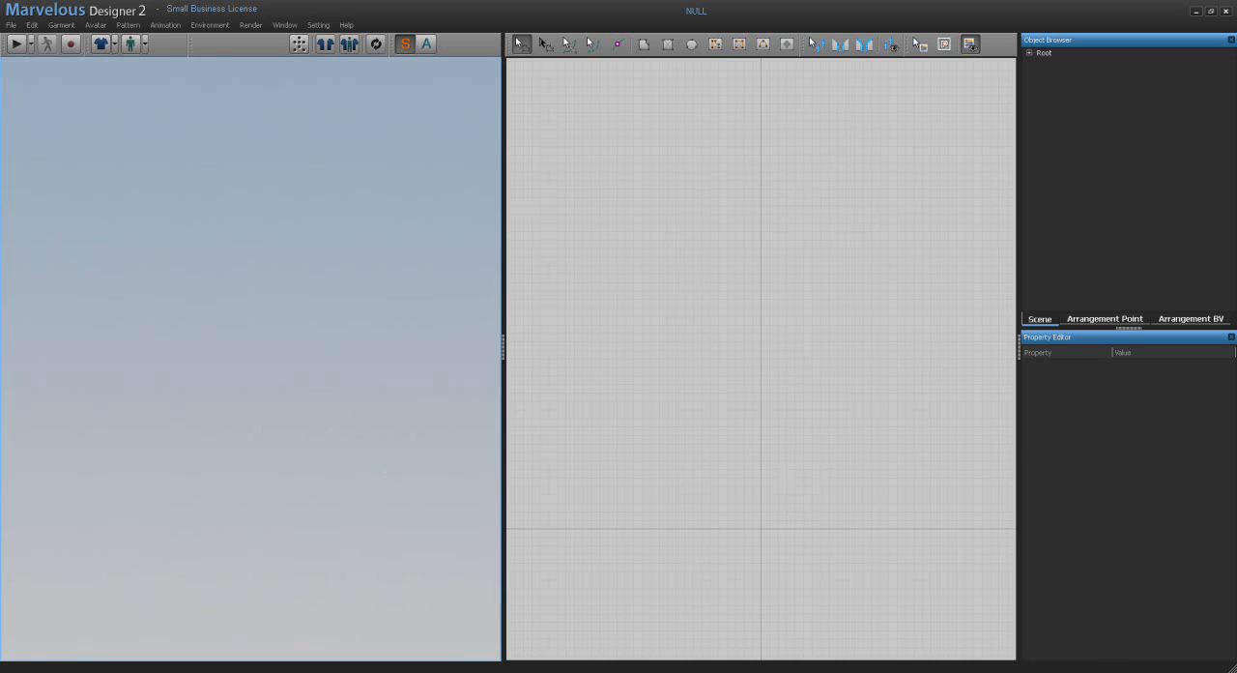
Step: Begin an open polygon pattern with four zigzag points in the upper part of the 2D pattern area
left_click(643, 45)
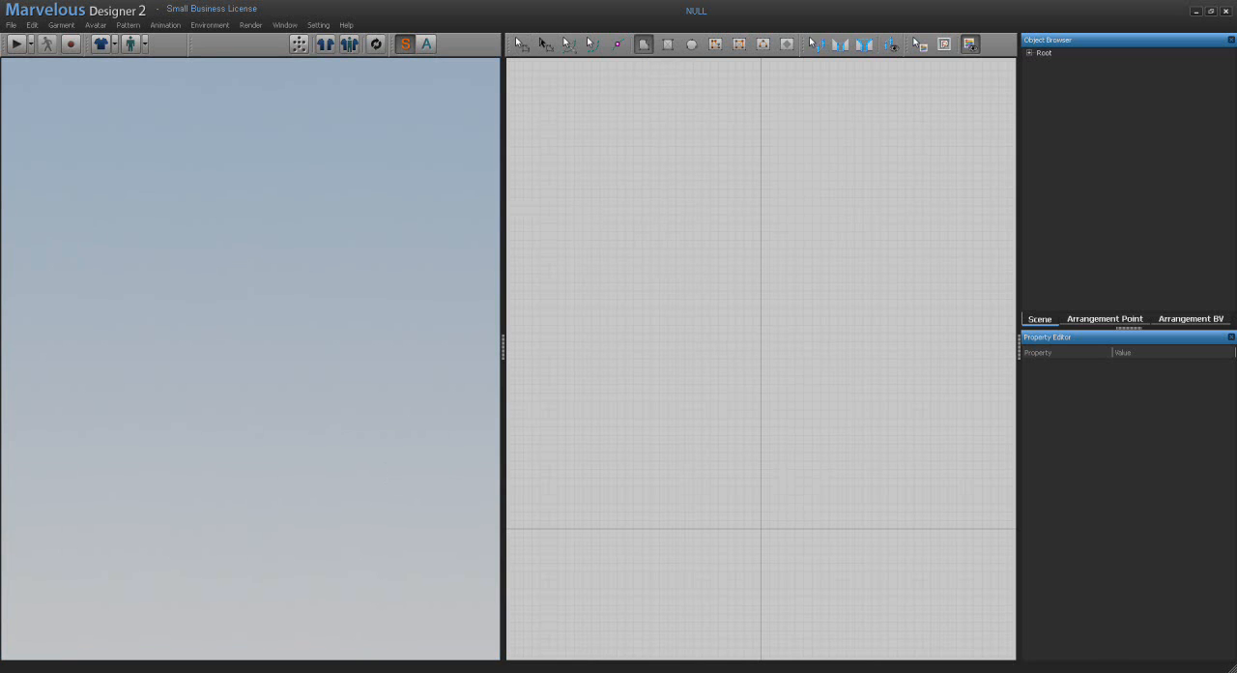
left_click(602, 280)
left_click(665, 195)
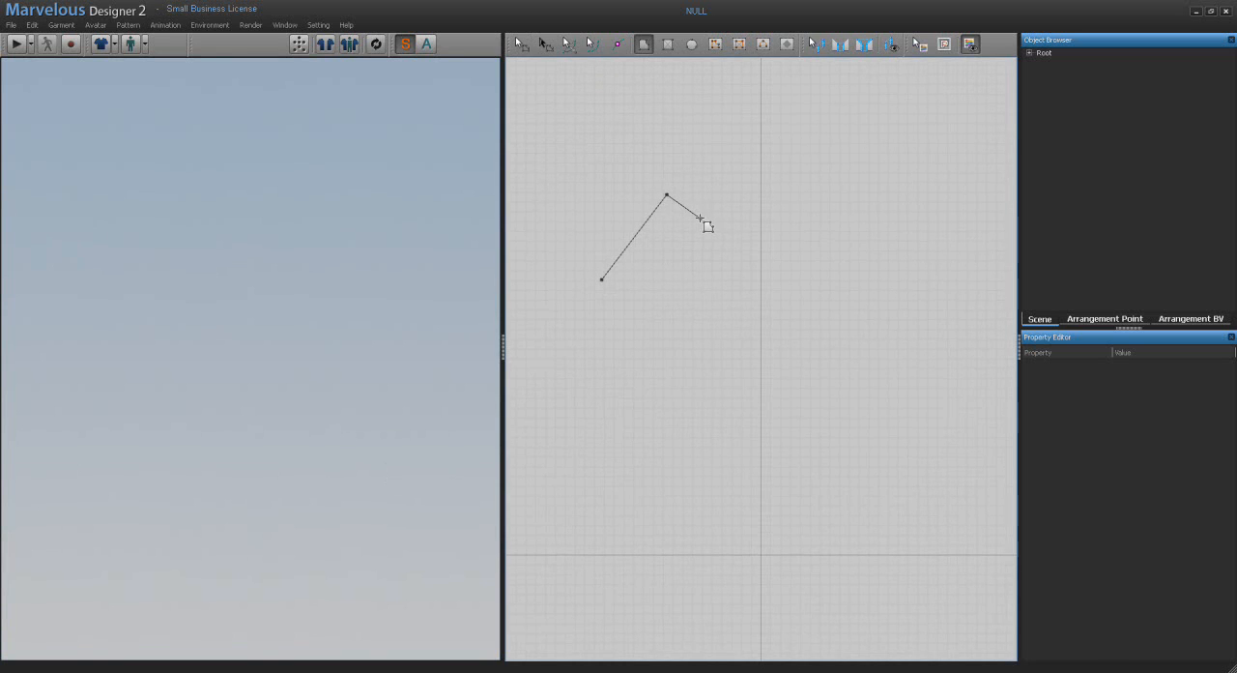
left_click(715, 243, "ctrl")
left_click(795, 181, "ctrl")
Step: Remove the polygon's points one by one and switch back to the pattern selection tool
key("BackSpace")
key("BackSpace")
key("BackSpace")
key("BackSpace")
left_click(520, 44)
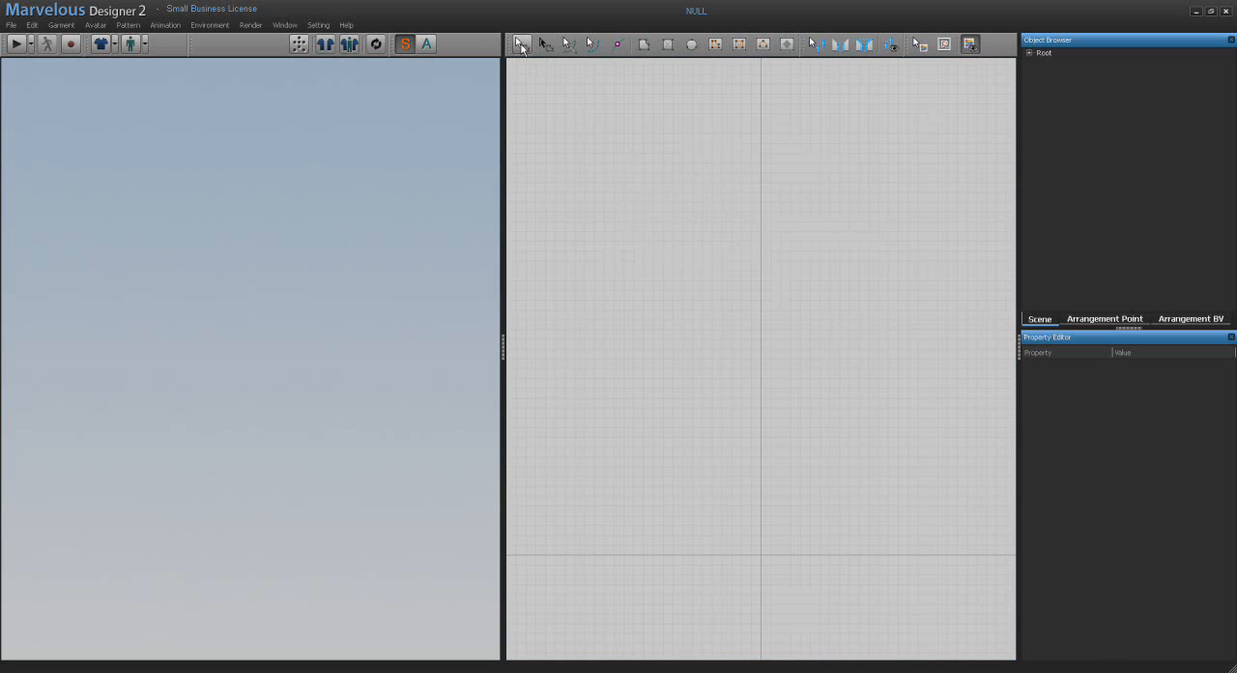